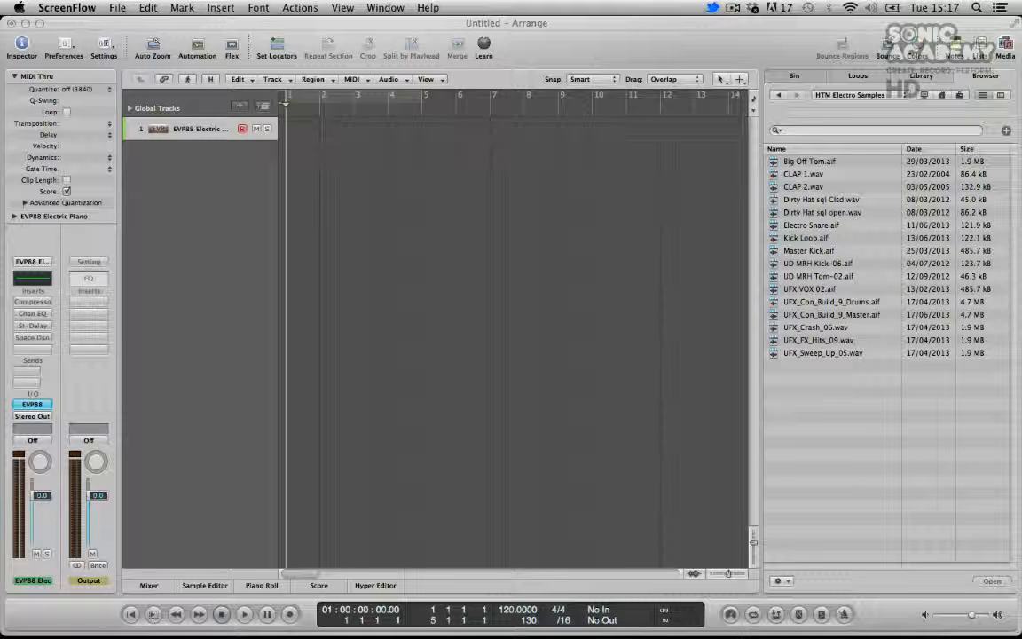
Load Ultrabeat (Drum Synth) in stereo as the software instrument on the track's channel strip
click(820, 258)
click(572, 276)
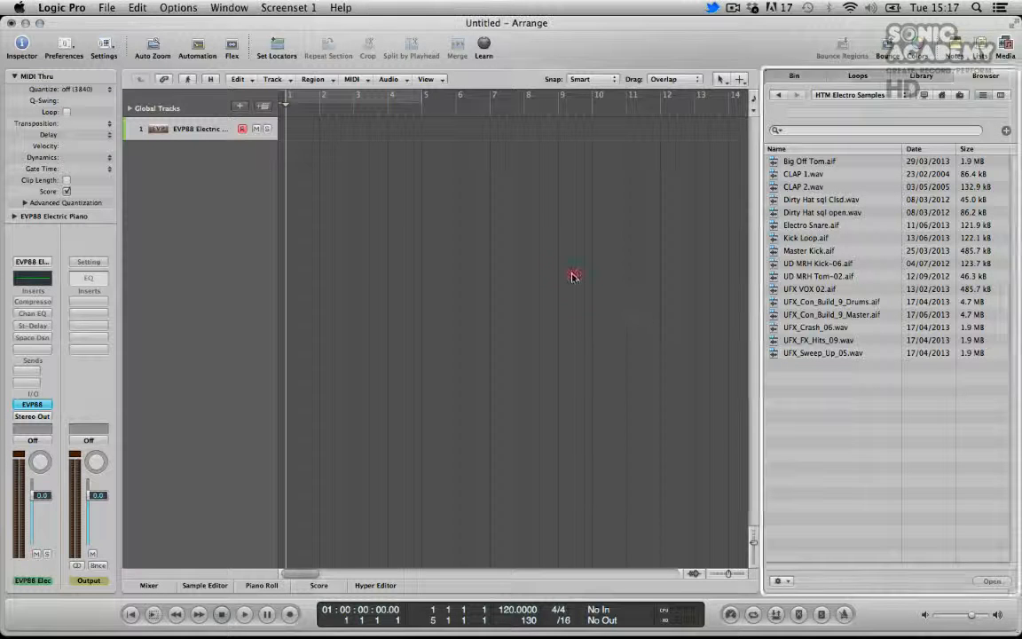
click(201, 289)
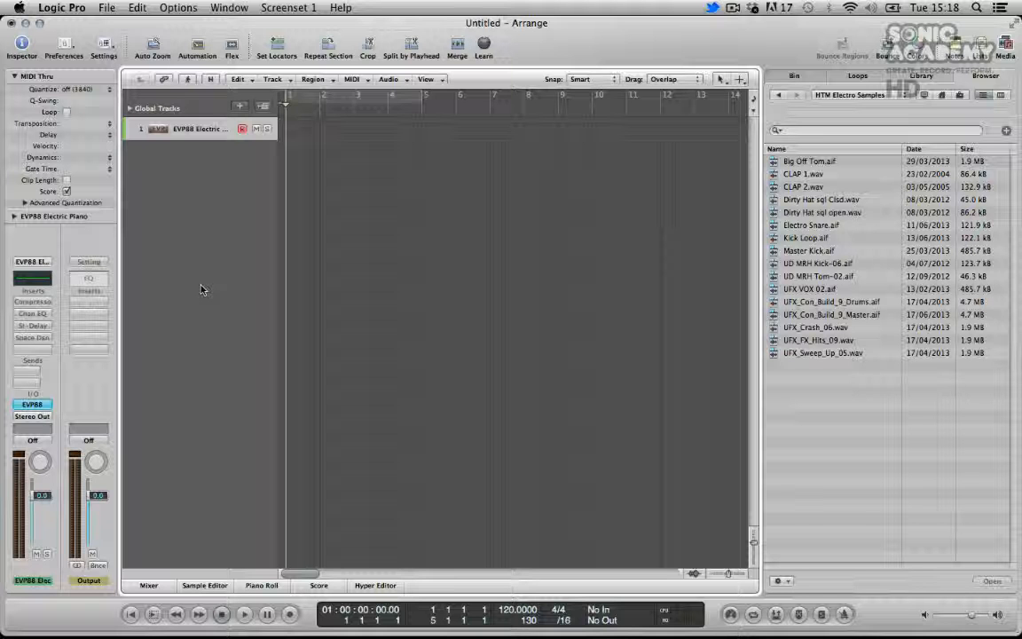
click(29, 404)
mouse_move(104, 570)
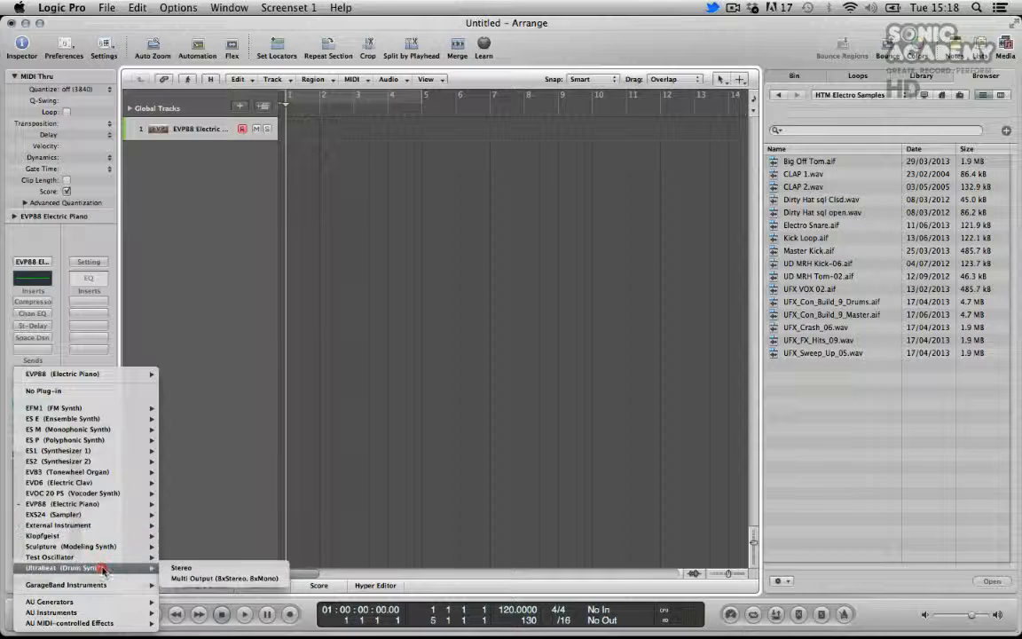
click(182, 567)
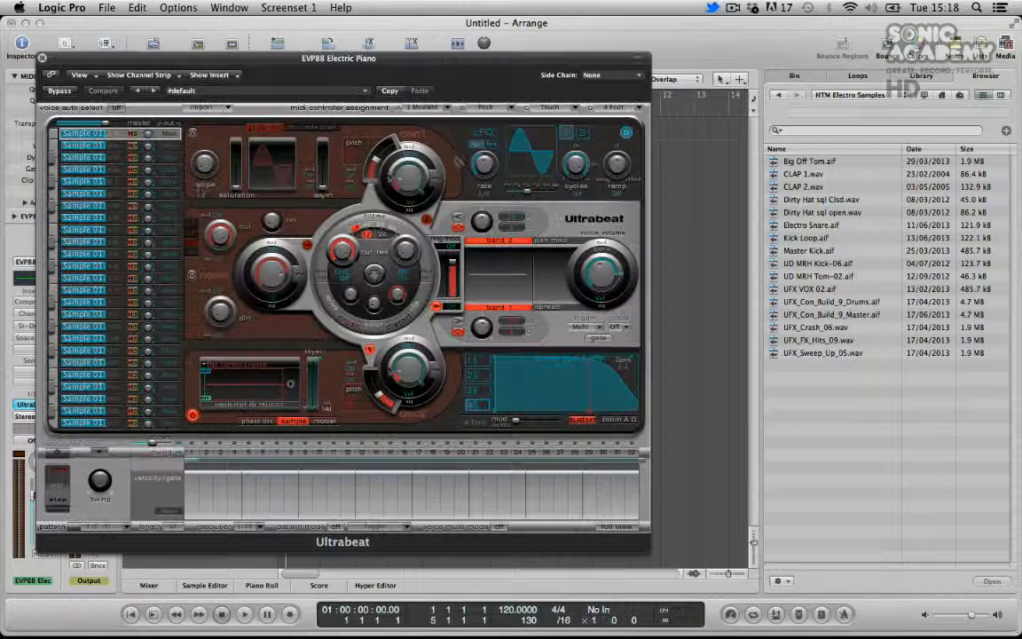
Load Kick Loop.aif into the bottom Ultrabeat voice's sample oscillator and audition the voice
drag(247, 71, 289, 7)
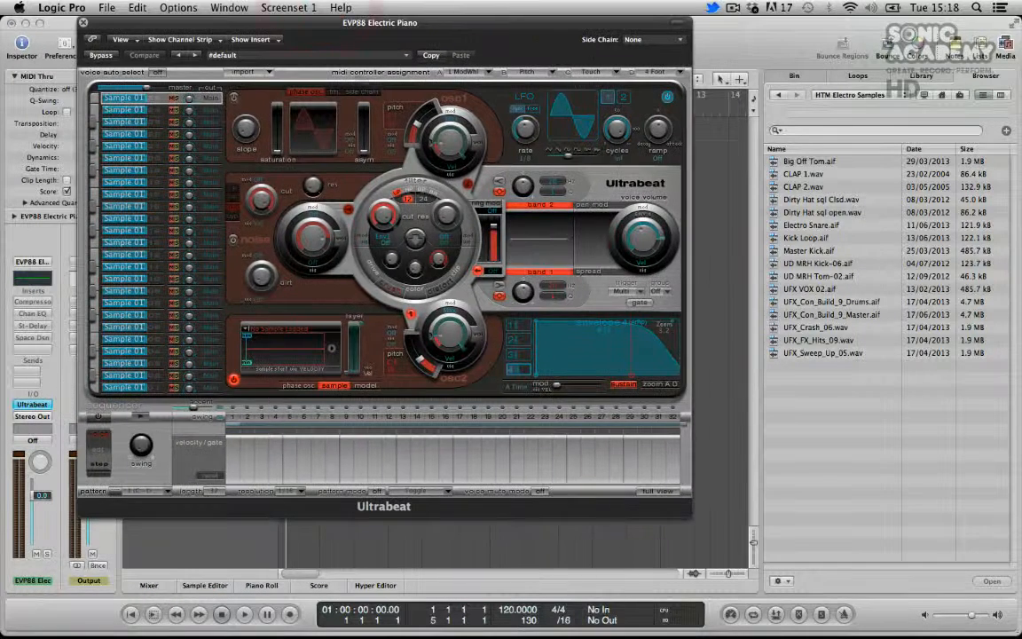
click(841, 402)
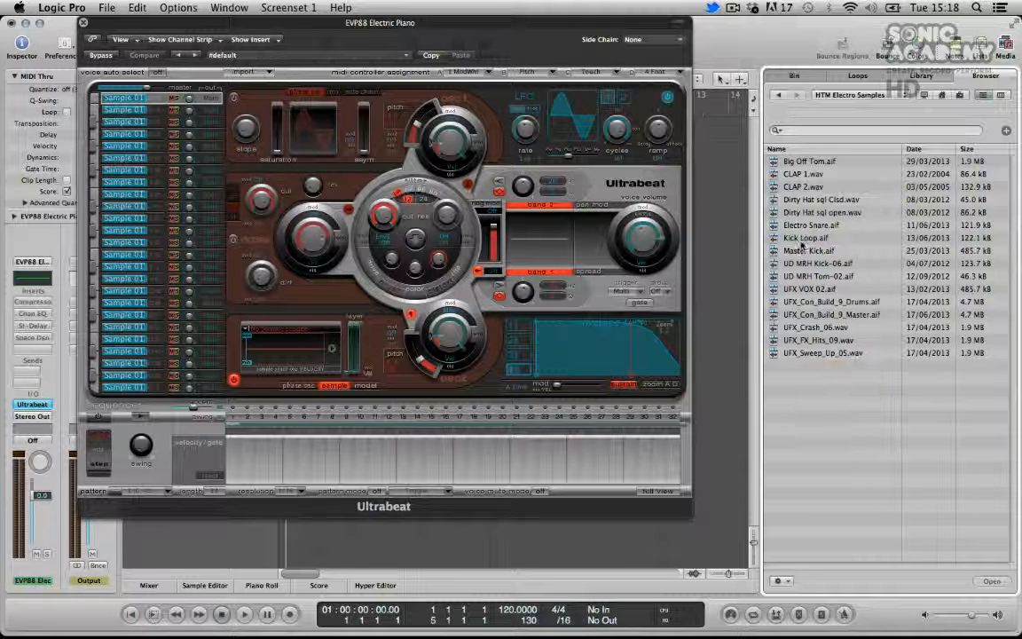
drag(802, 237, 303, 342)
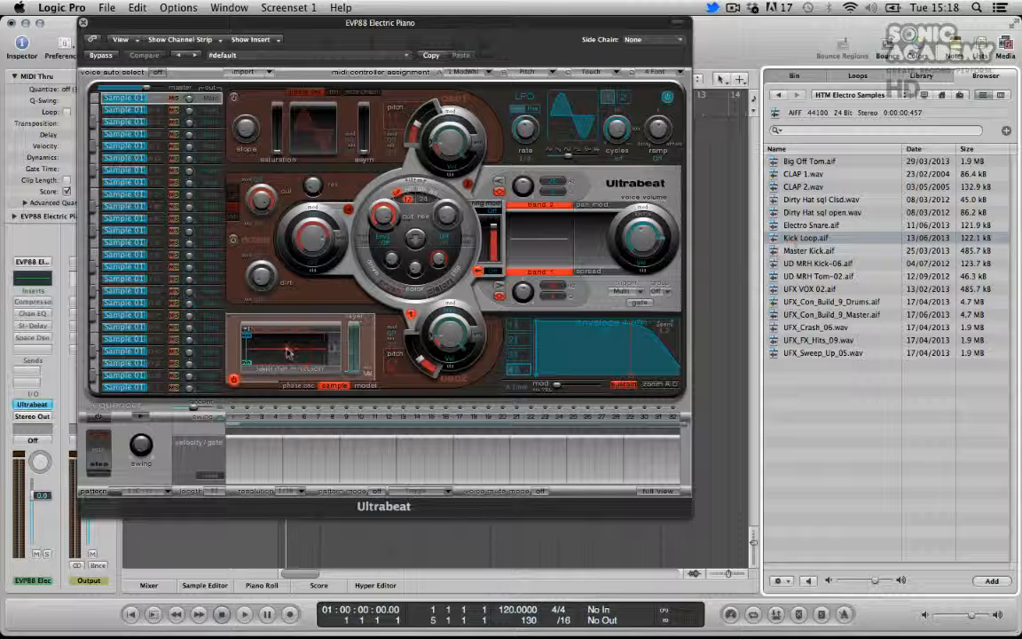
click(95, 390)
click(95, 390)
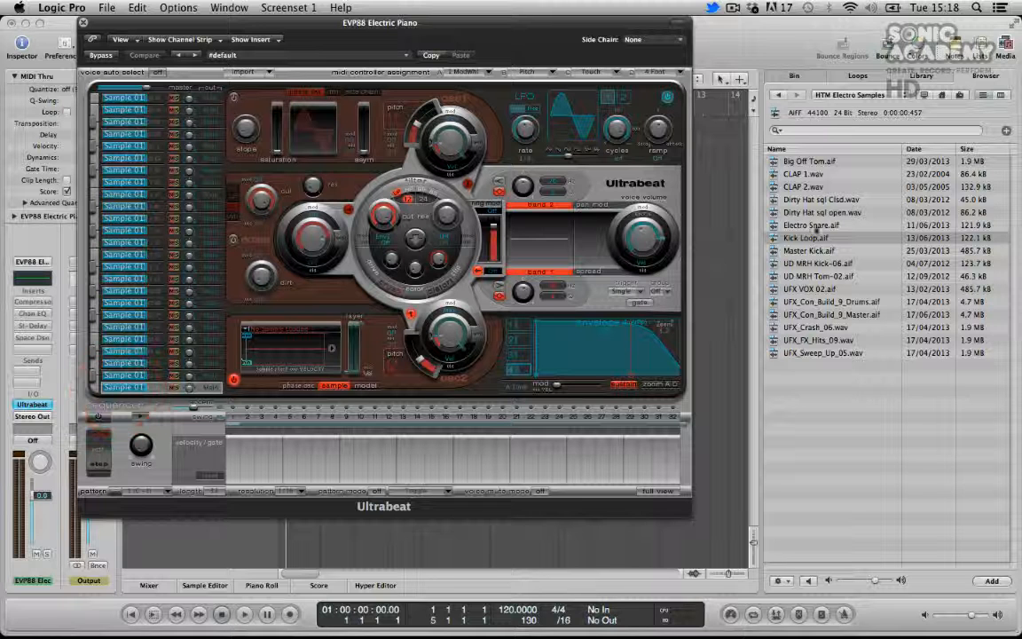
drag(814, 227, 302, 342)
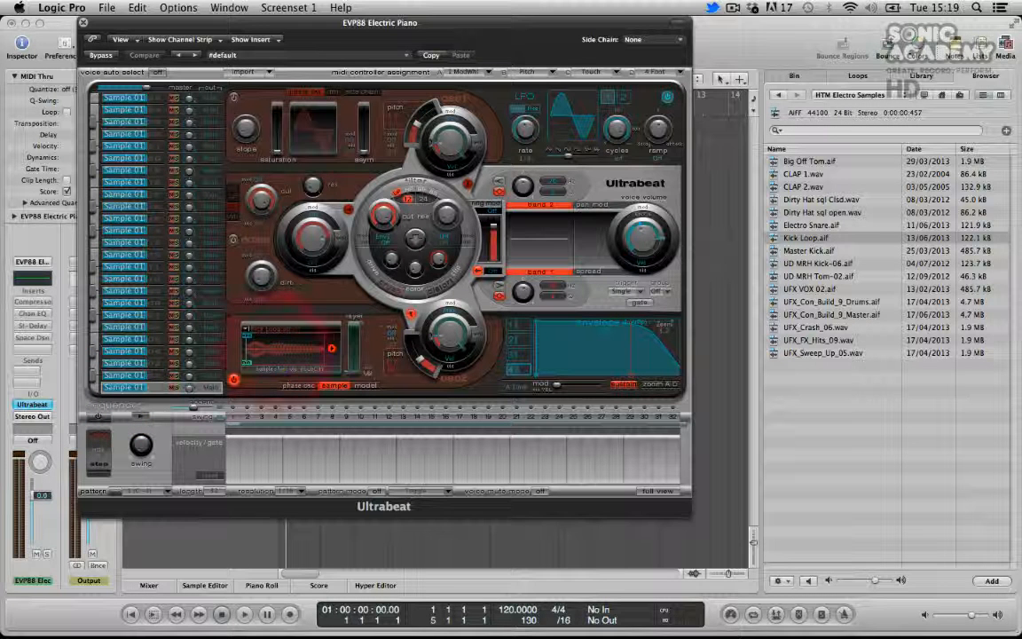
click(92, 390)
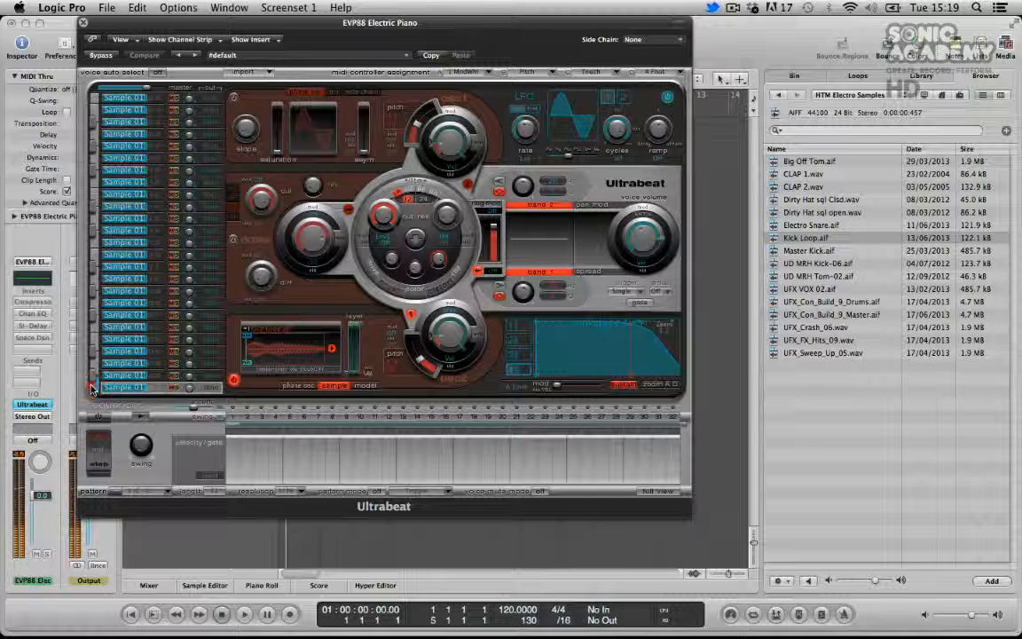
click(92, 388)
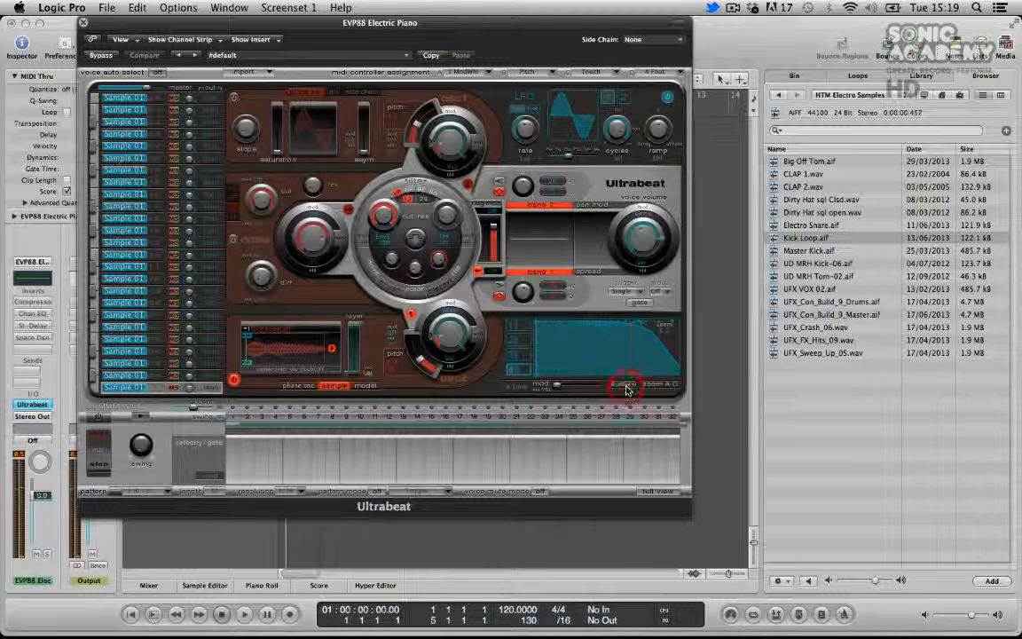
Shorten the voice's amplitude envelope decay in the envelope display and audition the result
click(673, 384)
drag(670, 379, 599, 382)
drag(662, 323, 590, 335)
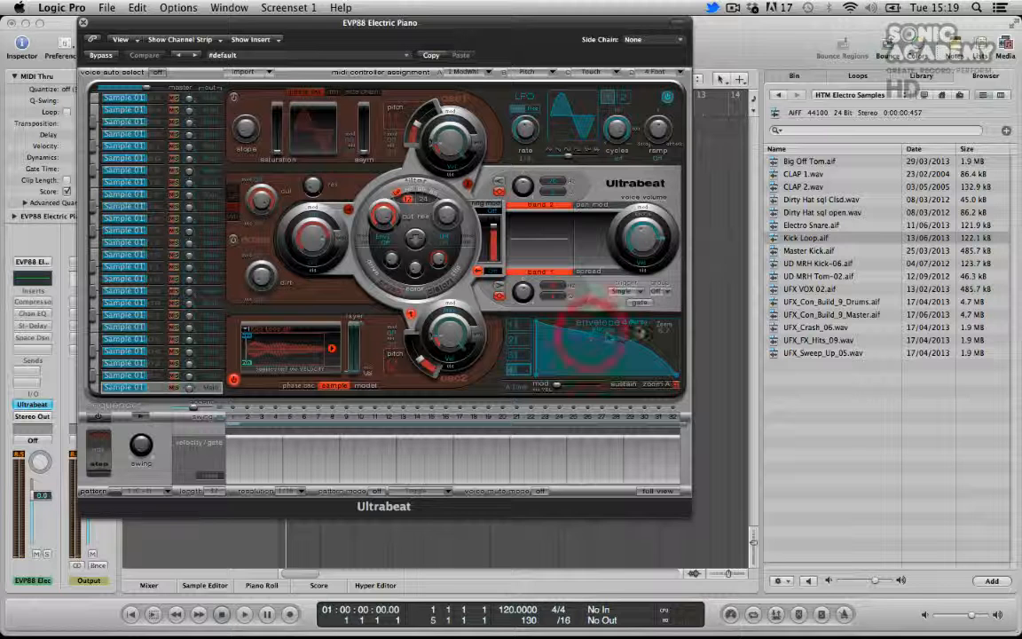
click(667, 386)
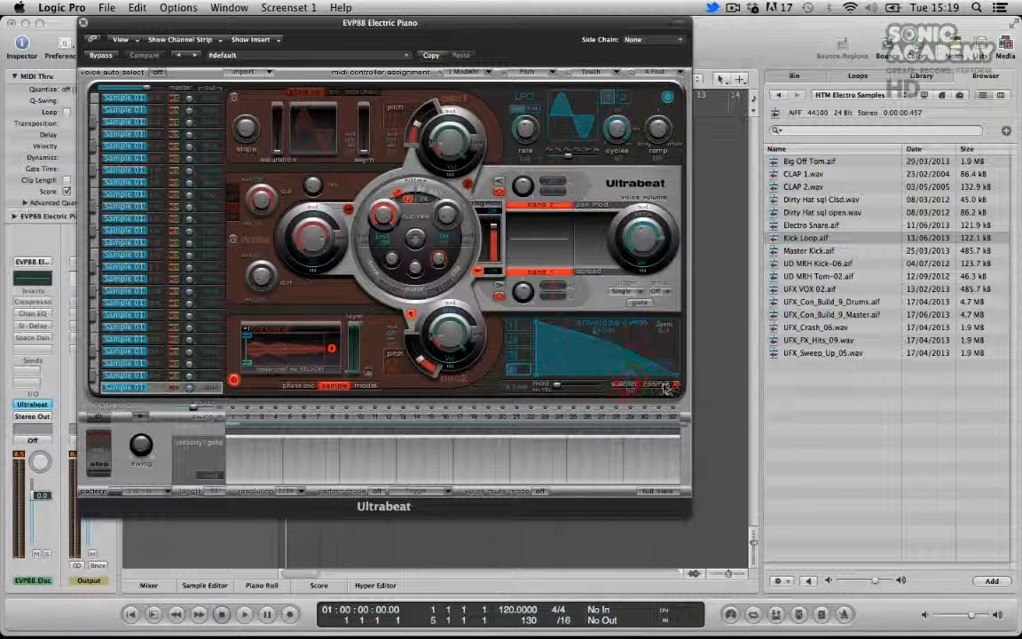
click(673, 386)
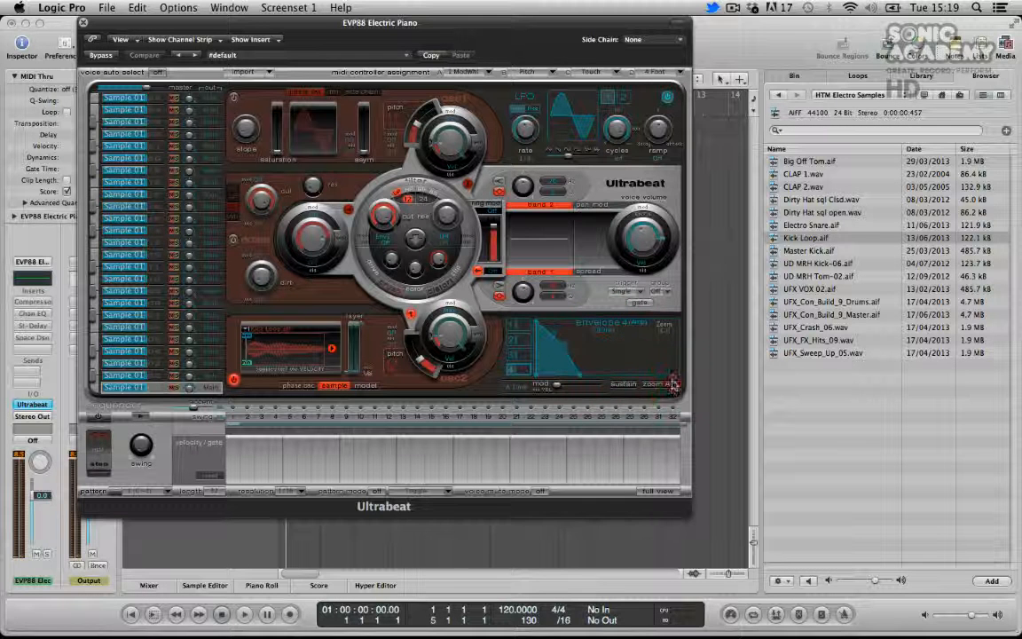
click(591, 379)
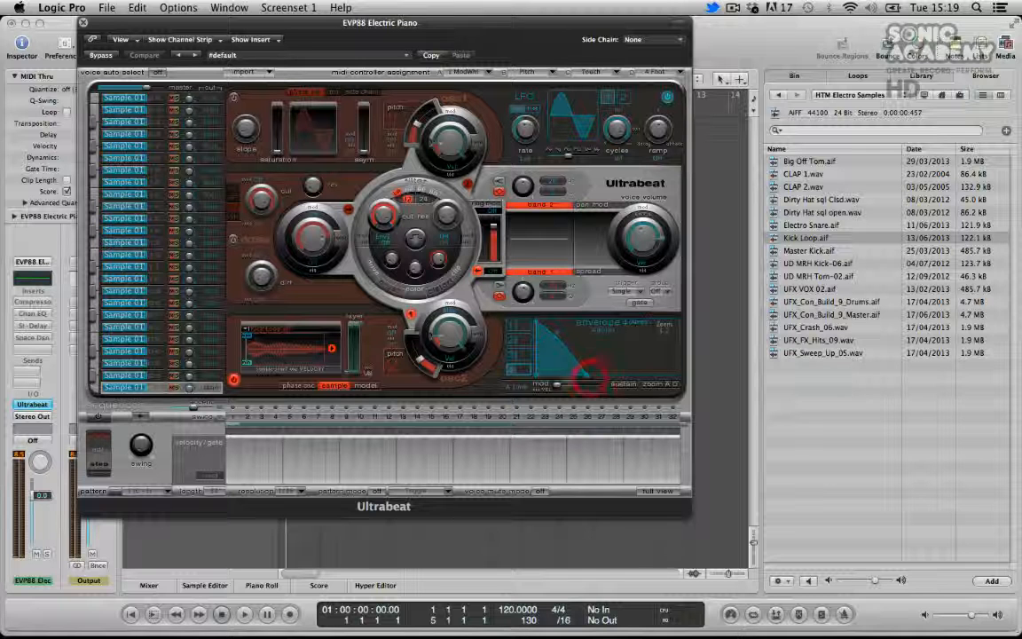
click(96, 391)
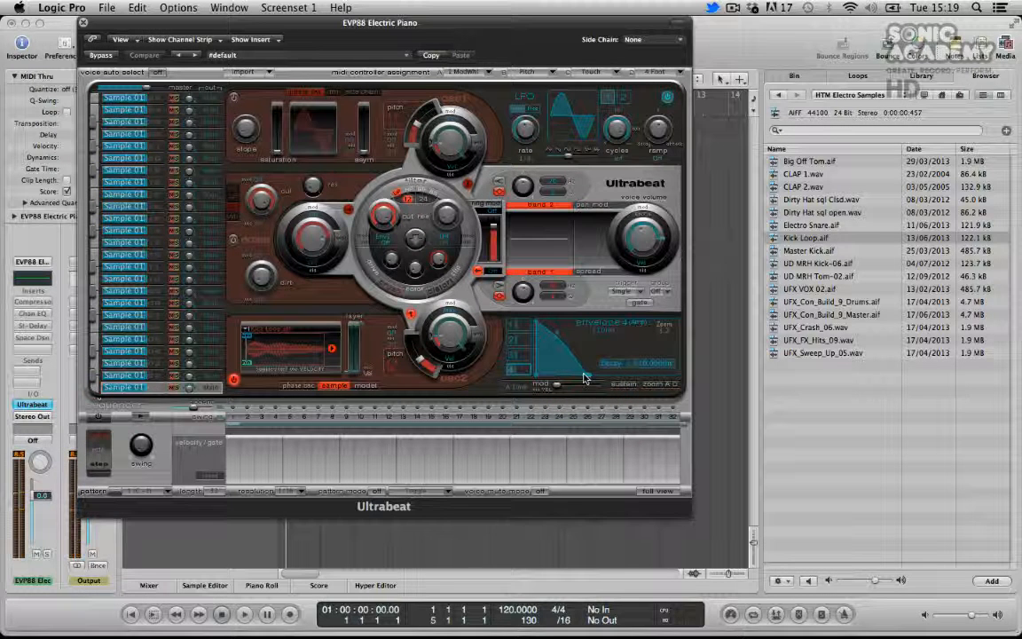
Lengthen the envelope decay slightly and audition the voice again
drag(587, 379, 623, 379)
click(522, 373)
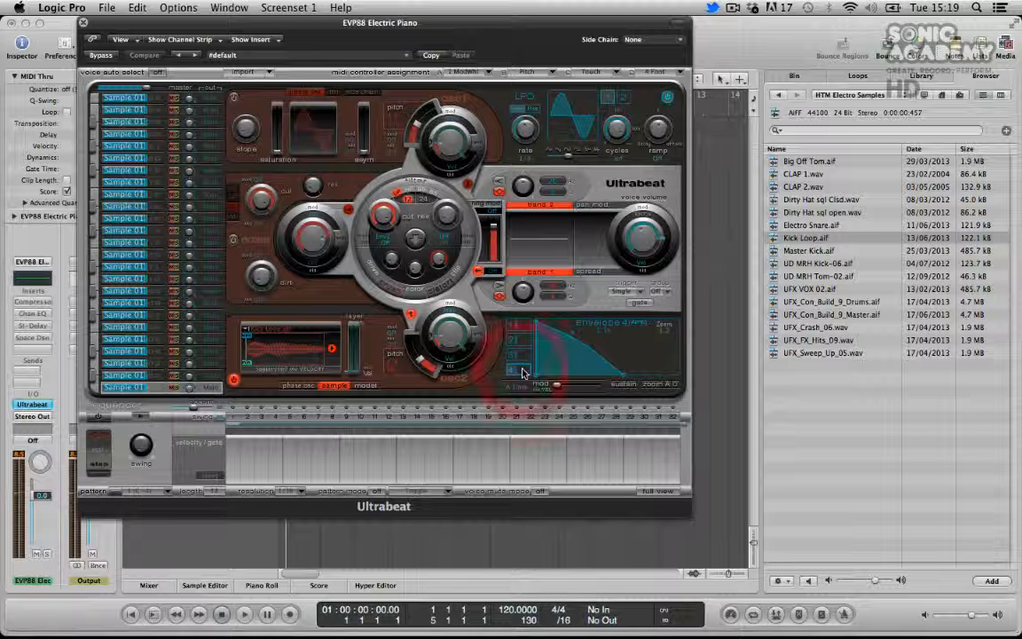
click(94, 392)
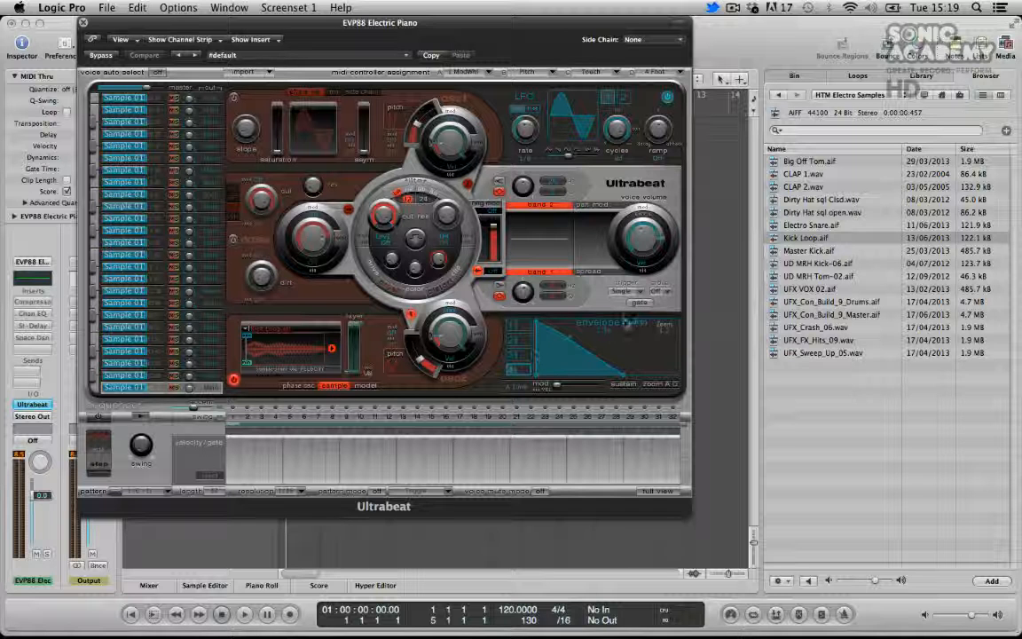
Close the plug-in window, create an empty MIDI region at bar 1 and open it in the Piano Roll
click(82, 22)
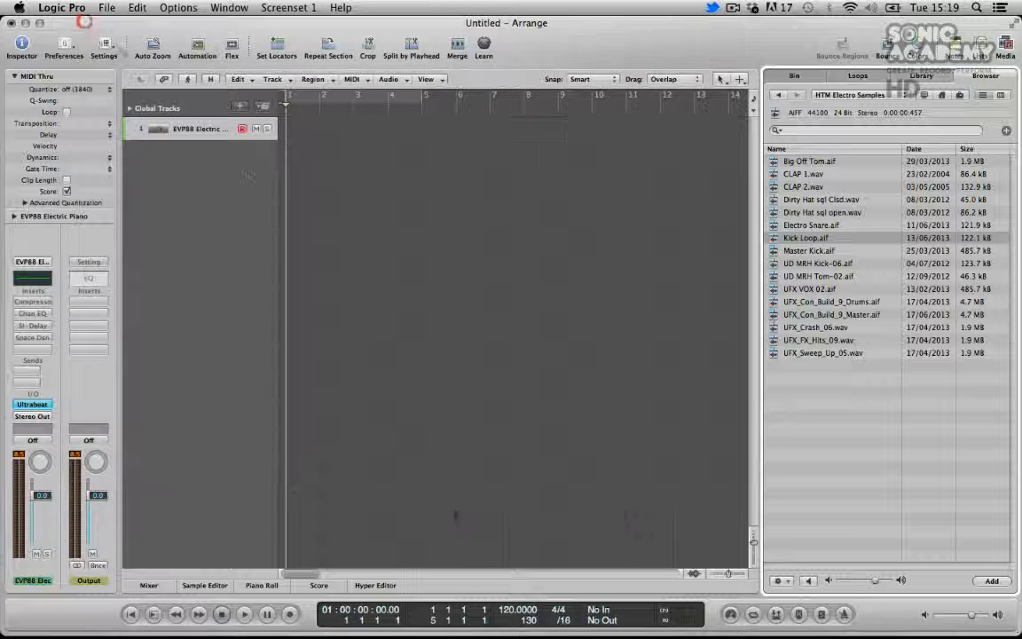
right_click(290, 120)
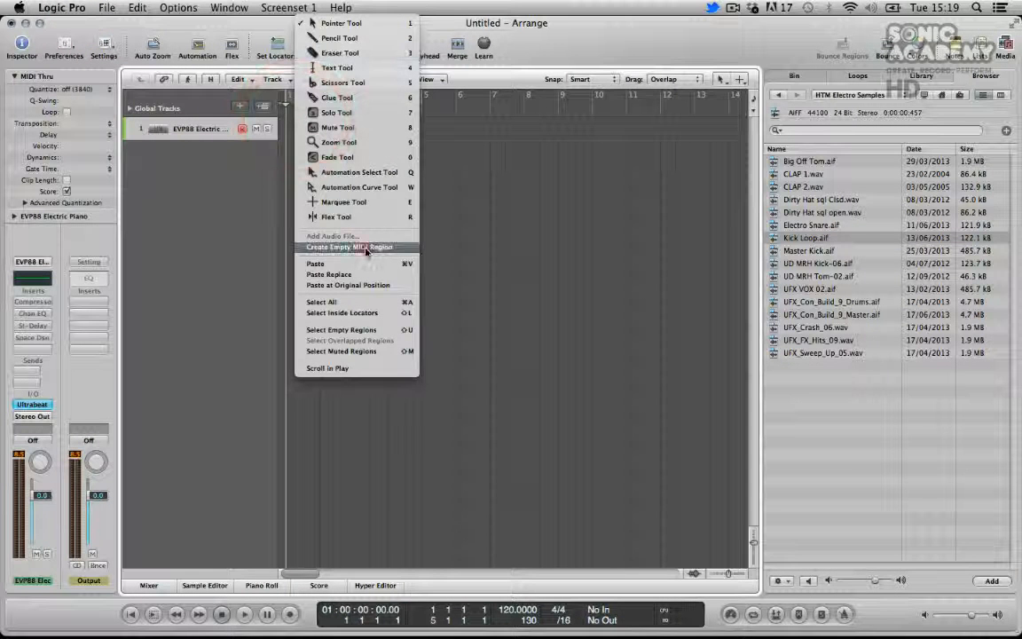
click(366, 248)
double_click(299, 127)
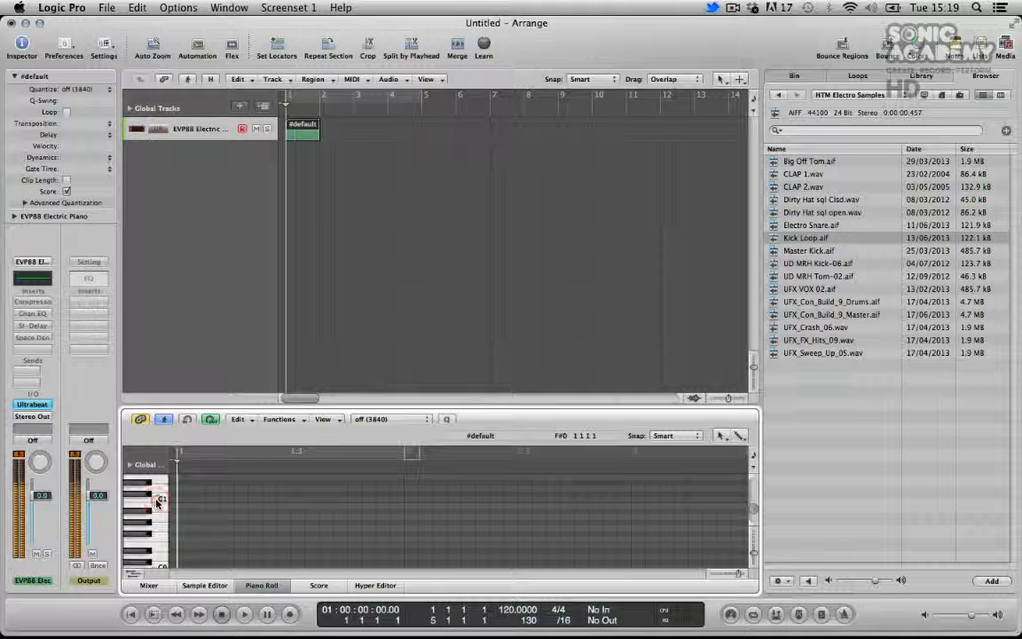
Draw four quarter-note C1 notes across the first bar of the region
key(Escape)
click(207, 517)
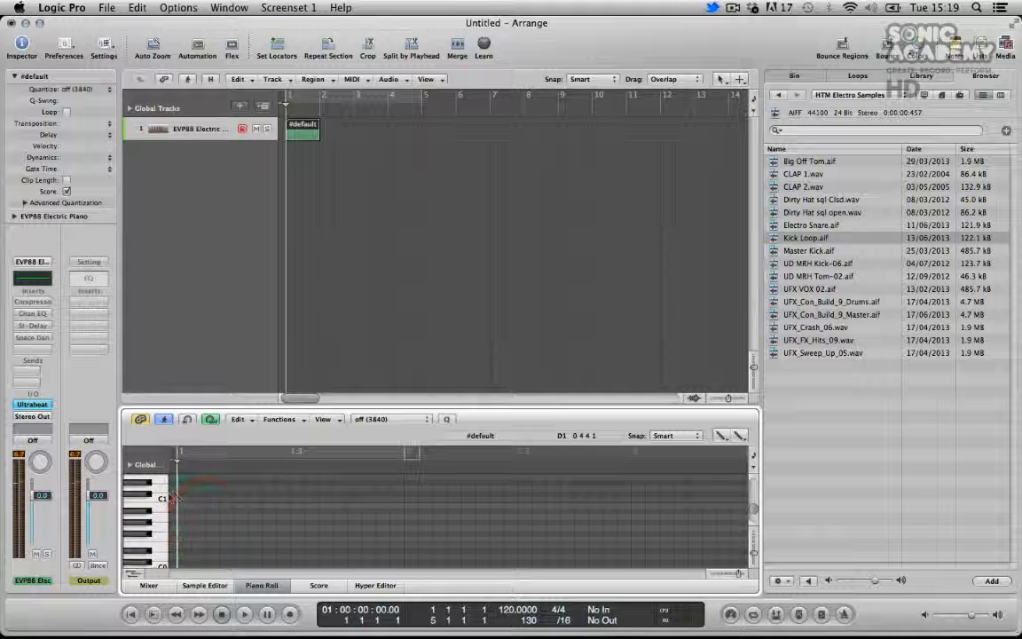
click(179, 500)
click(236, 500)
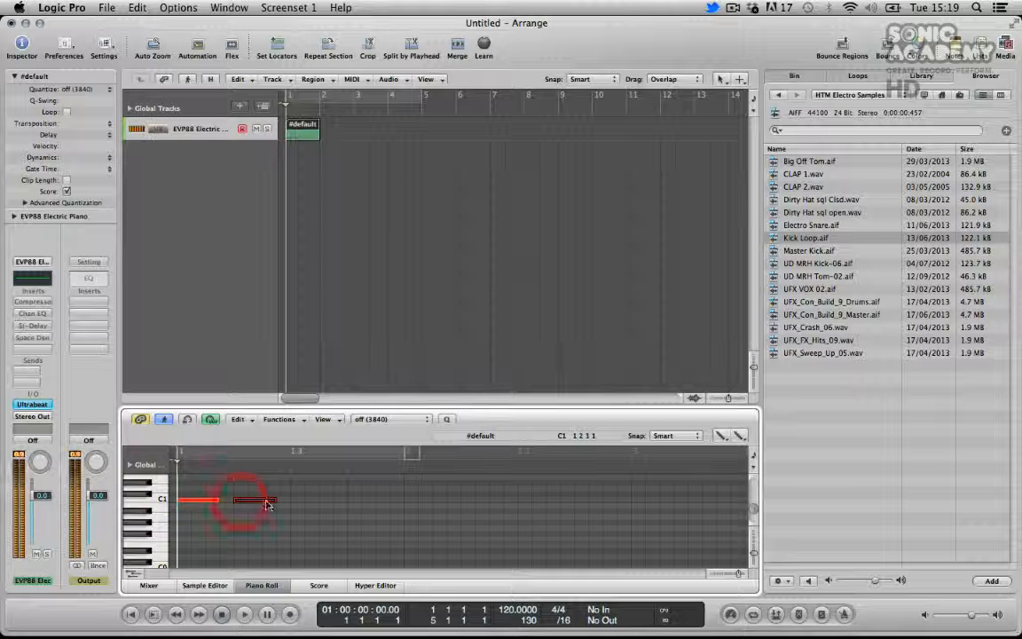
click(292, 499)
click(351, 499)
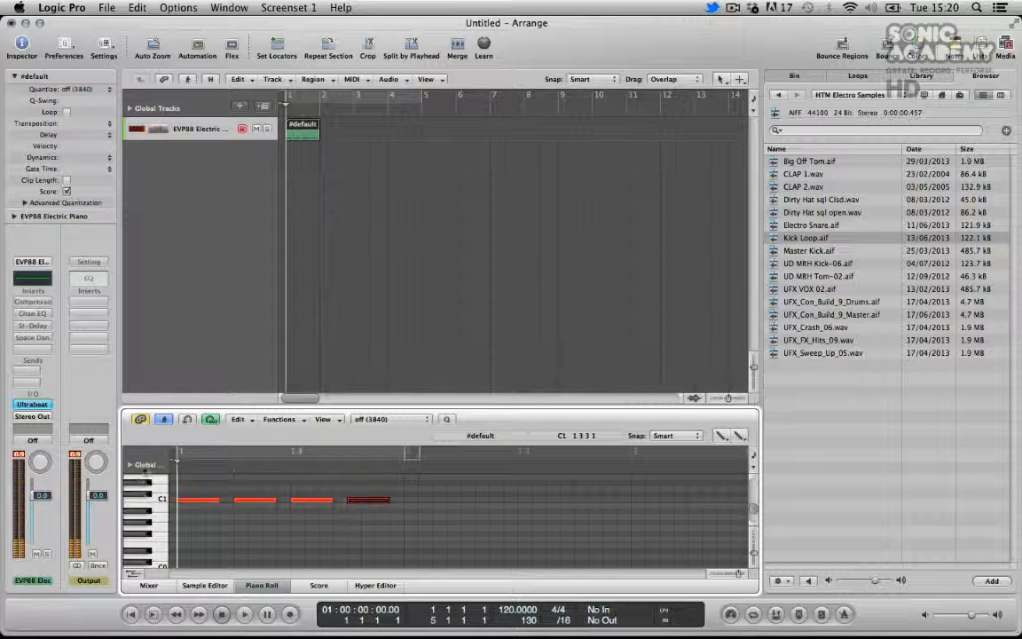
Play back the pattern while nudging the Ultrabeat voice volume knob, then stop playback
click(145, 499)
key(space)
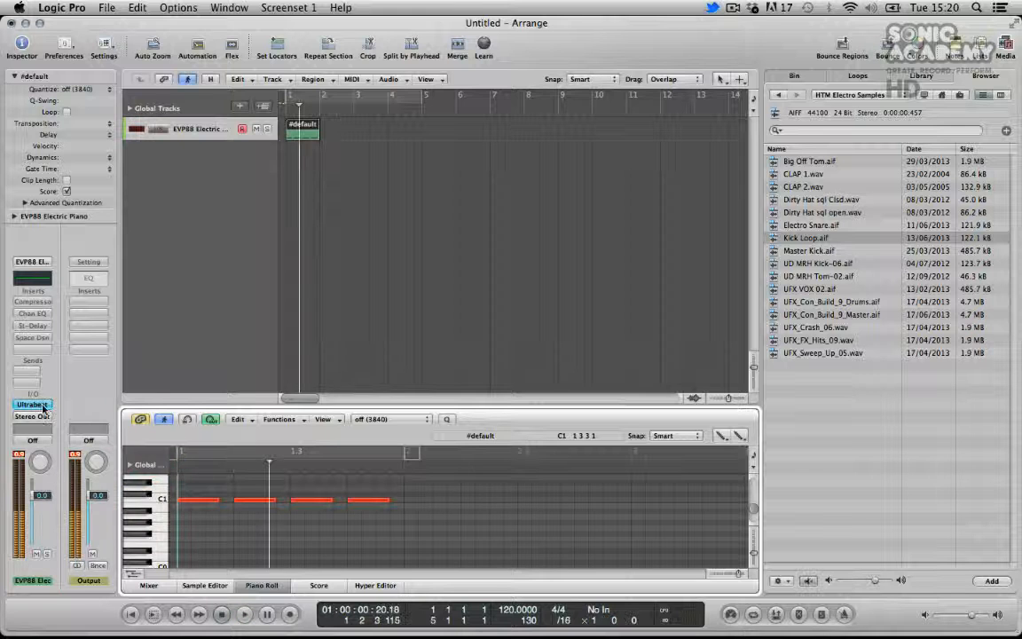
click(42, 405)
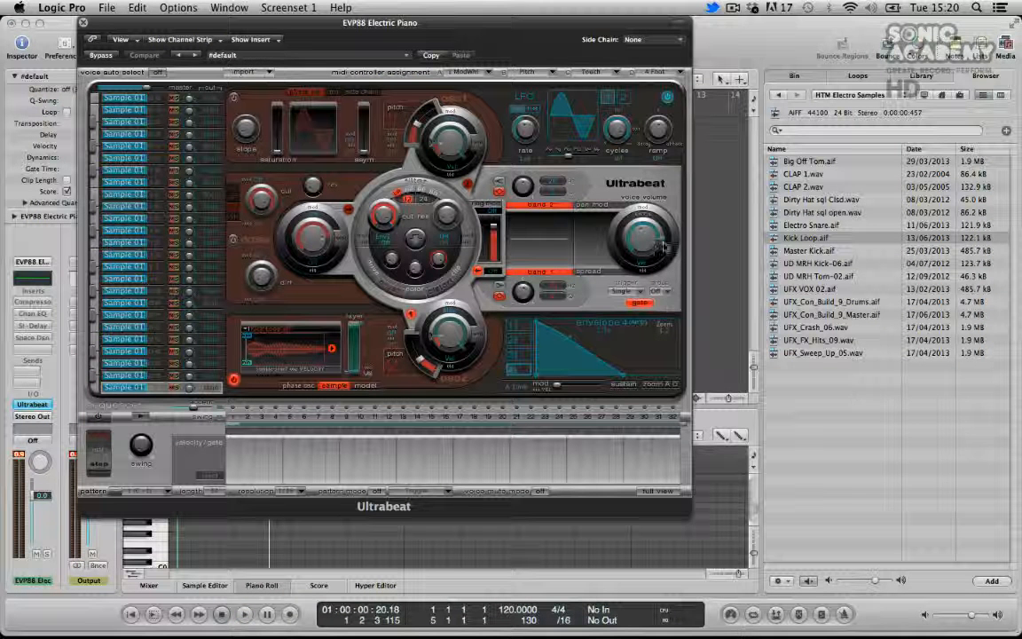
drag(664, 246, 663, 242)
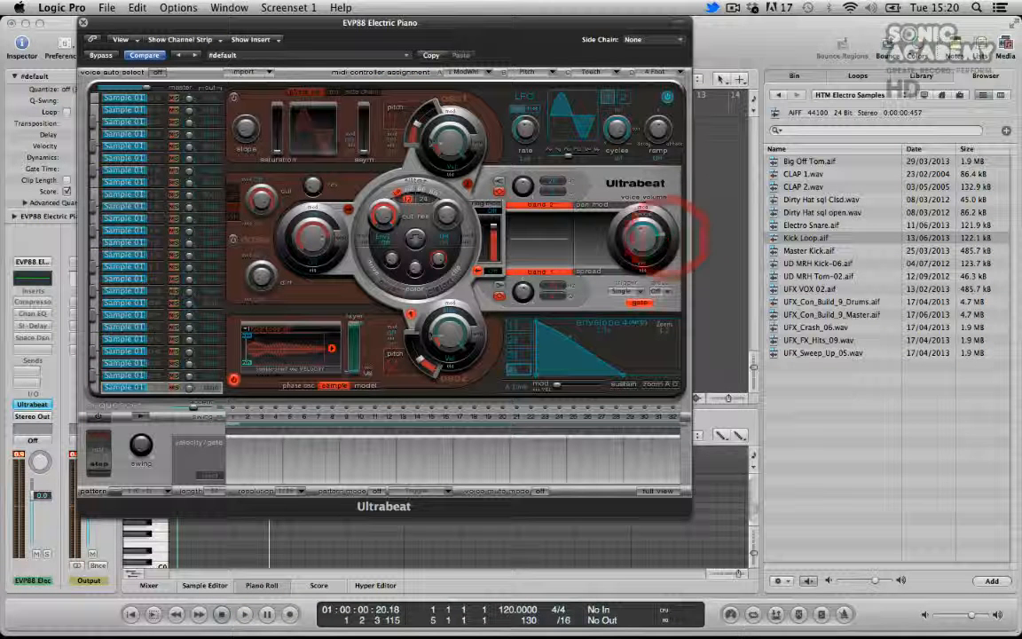
click(81, 23)
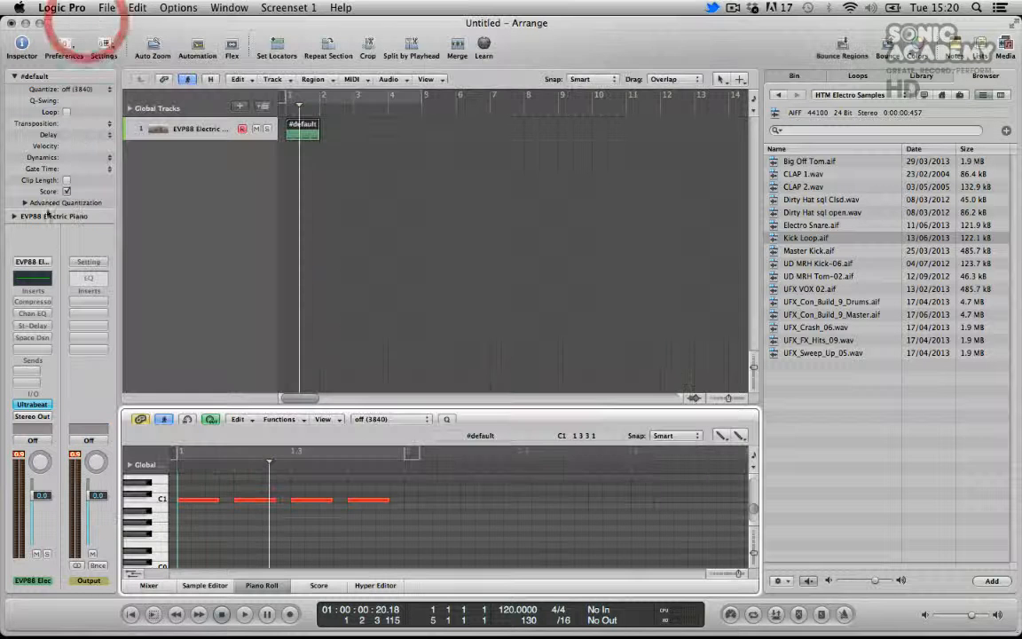
key(space)
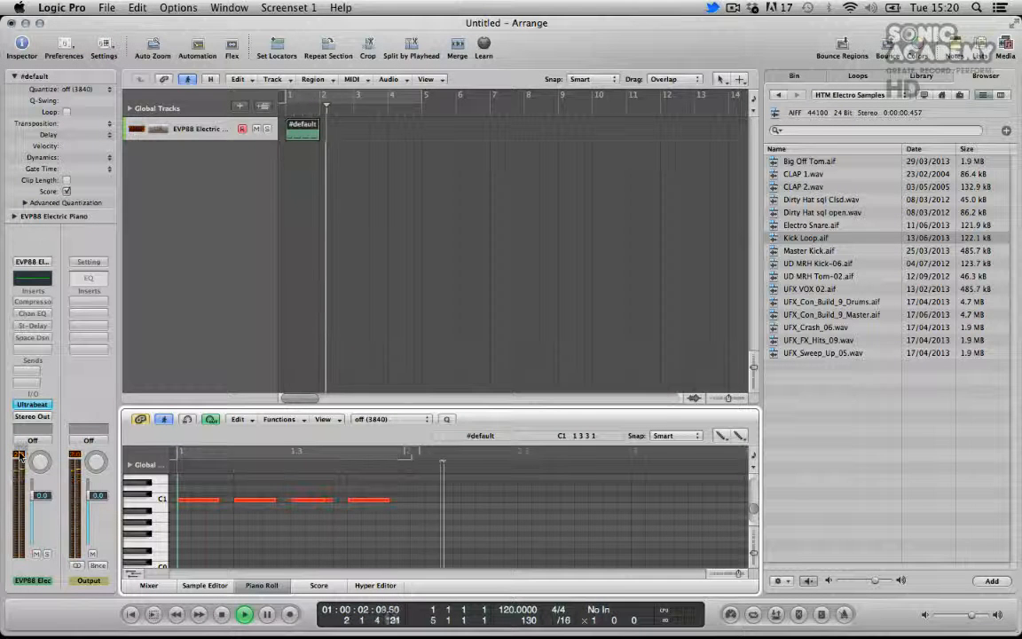
Loop the region out to bar 5 and turn on cycle playback
drag(319, 125, 423, 142)
key(c)
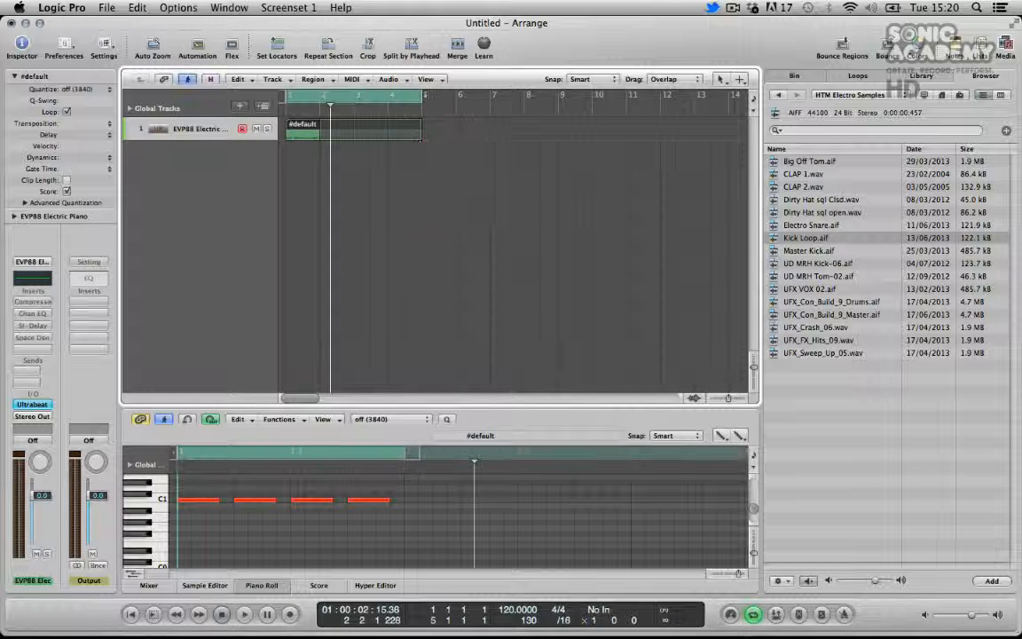
Rename the track Kick and name the region after its track
double_click(204, 129)
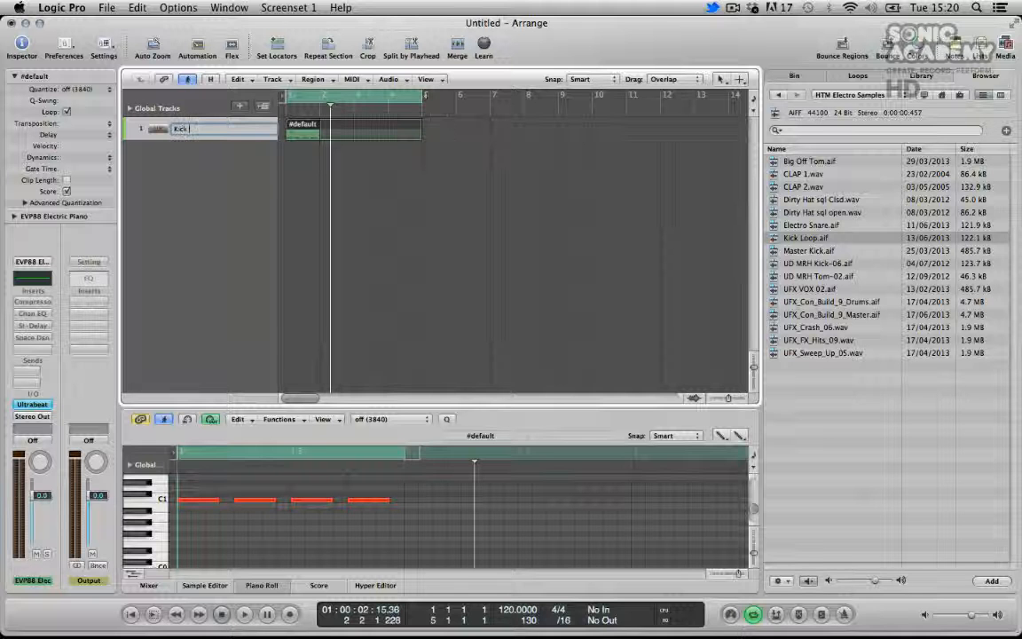
text(Kick)
click(161, 135)
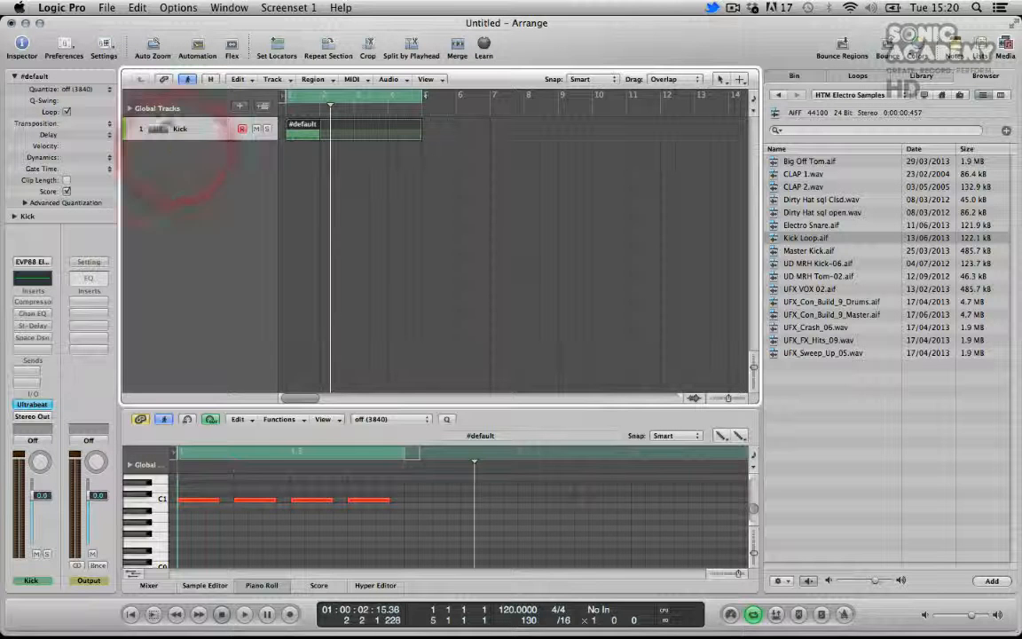
click(311, 80)
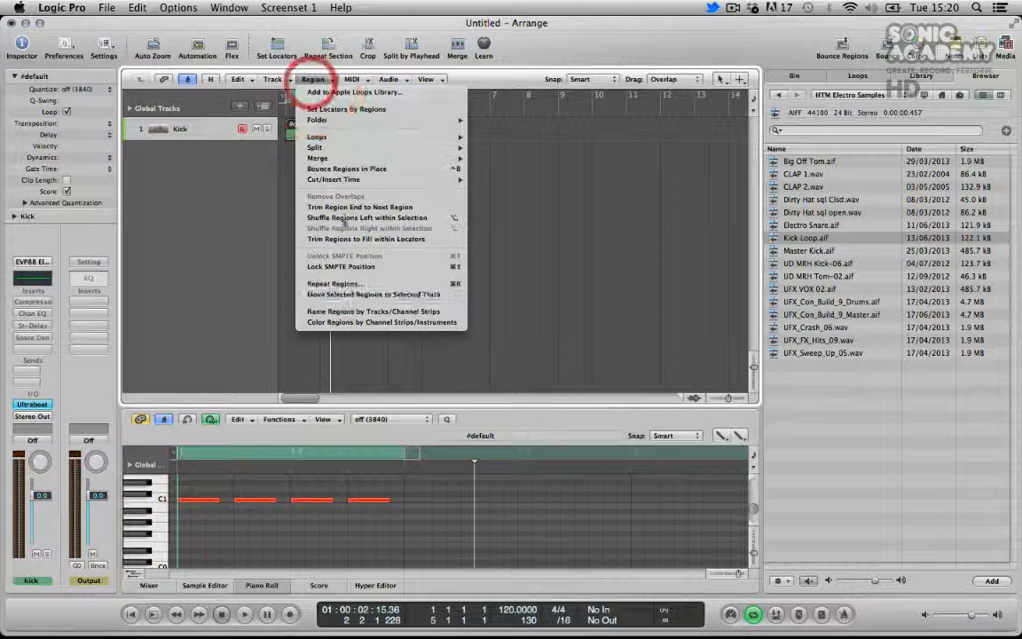
click(348, 312)
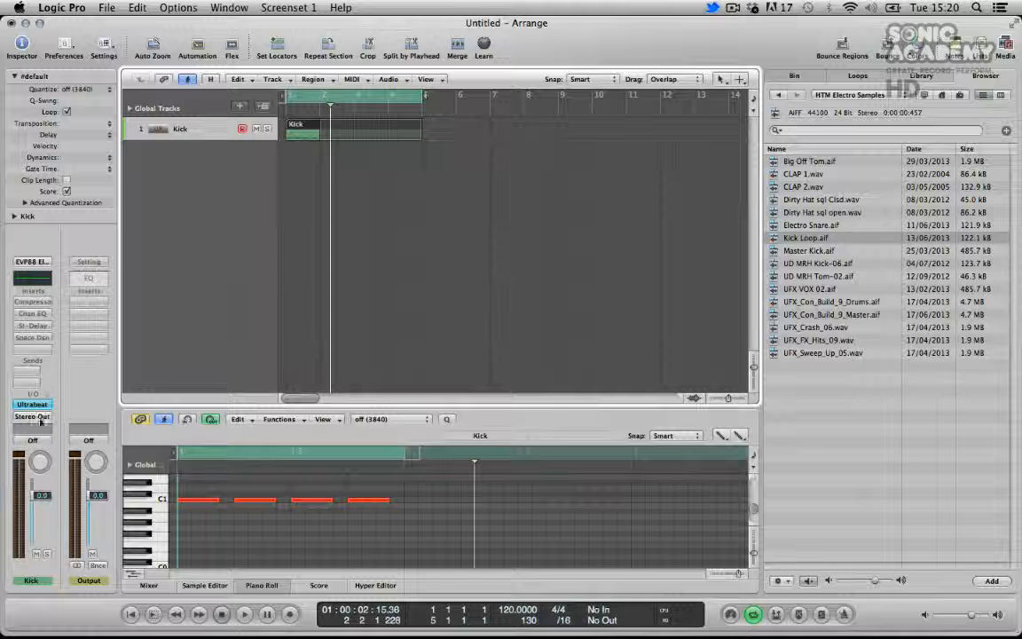
Open the Channel EQ insert on the Kick channel strip
click(35, 314)
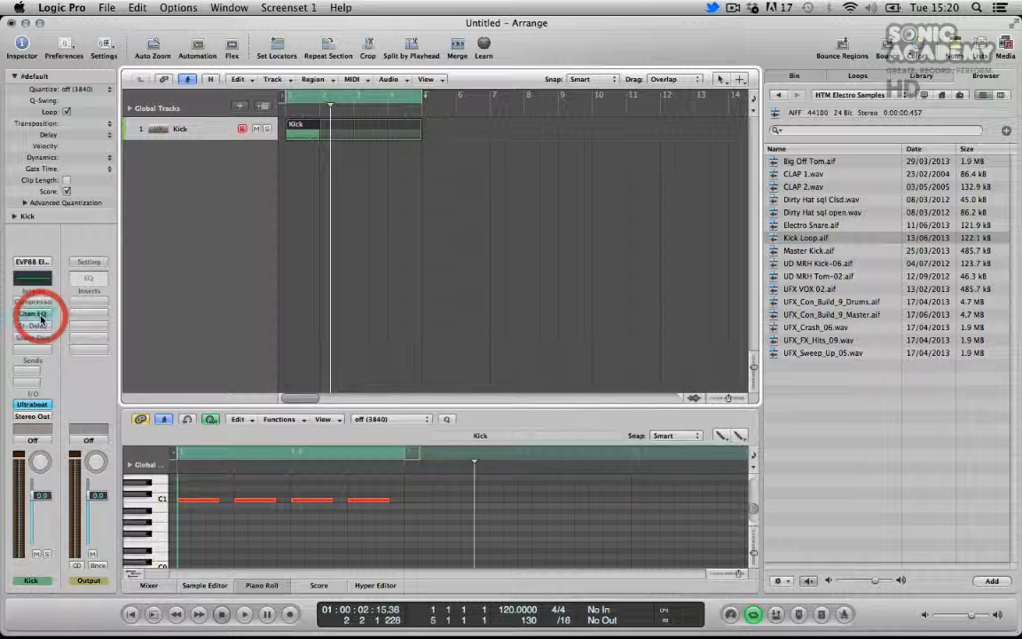
drag(275, 51, 579, 69)
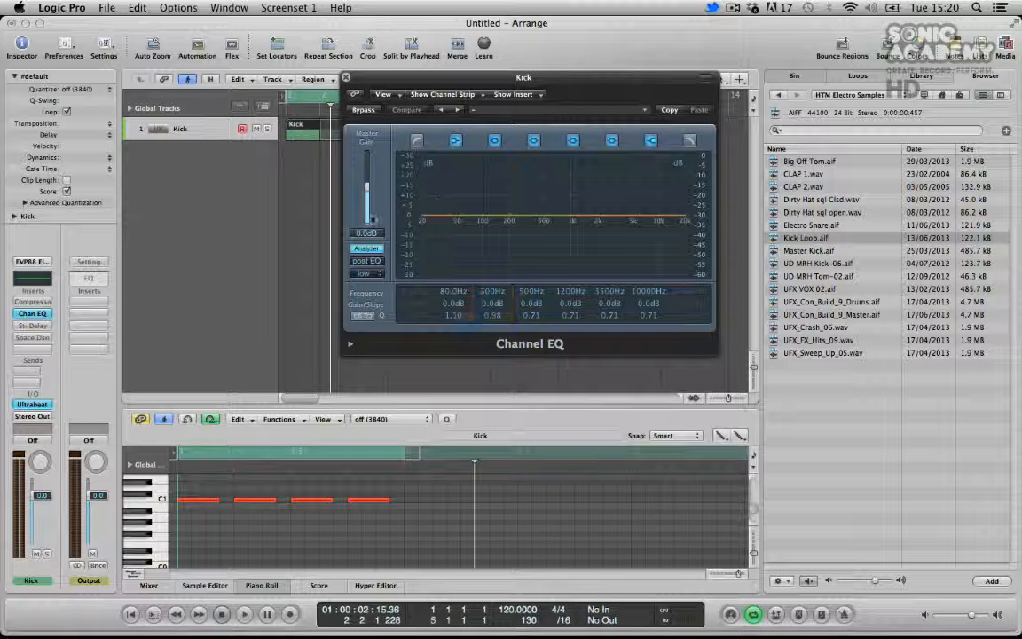
Retune the second Channel EQ band to 49.5 Hz with a +2.5 dB boost and start playback
drag(494, 298, 492, 317)
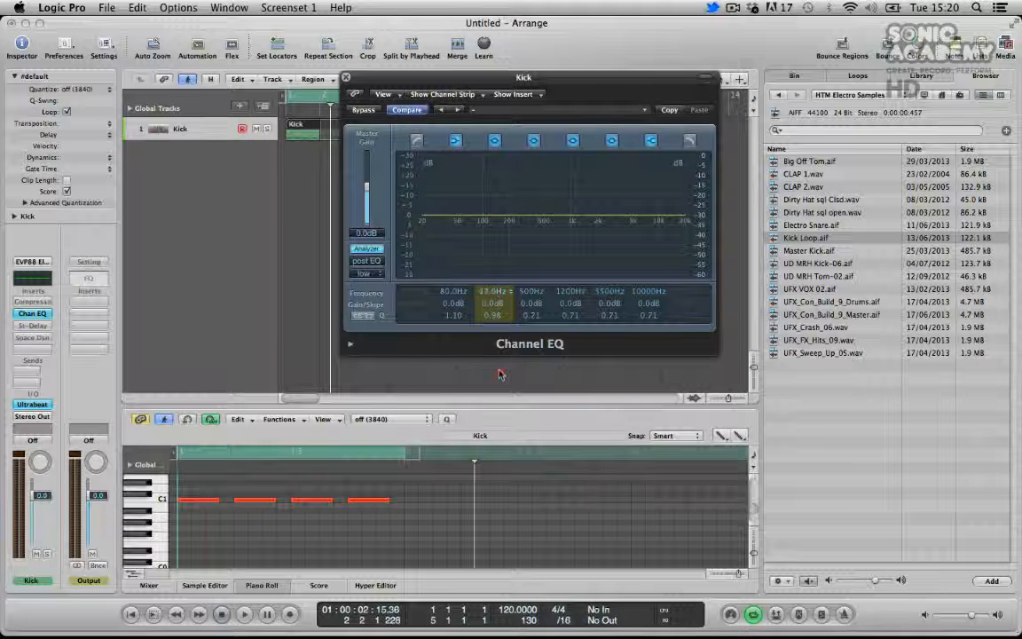
drag(499, 364, 493, 307)
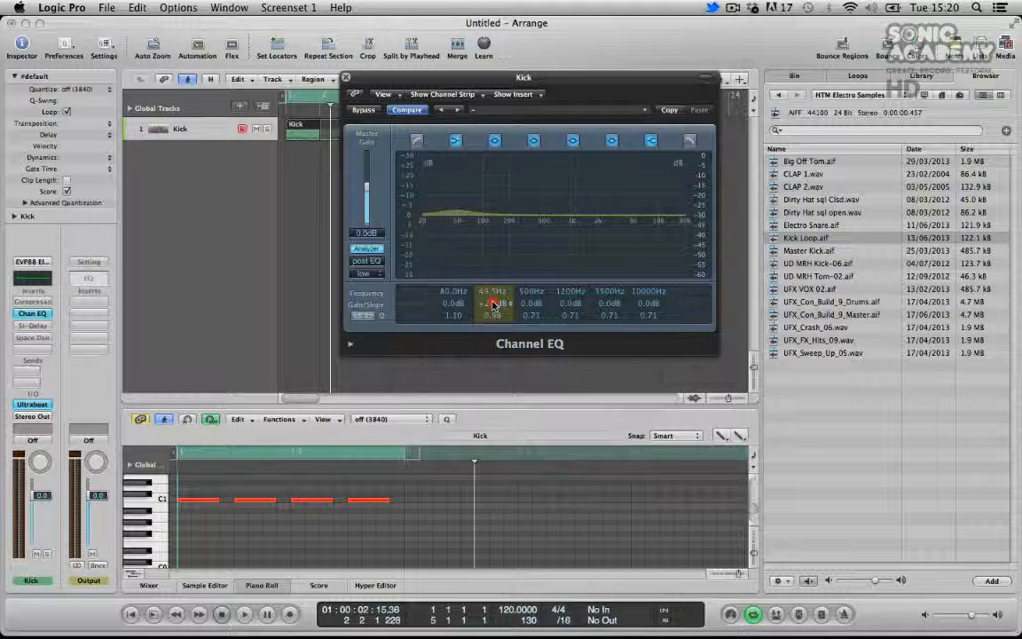
drag(495, 306, 494, 303)
key(space)
Enable the low-cut band at 35.5 Hz with a 48 dB/Oct slope, and toggle the EQ bypass to compare
click(417, 140)
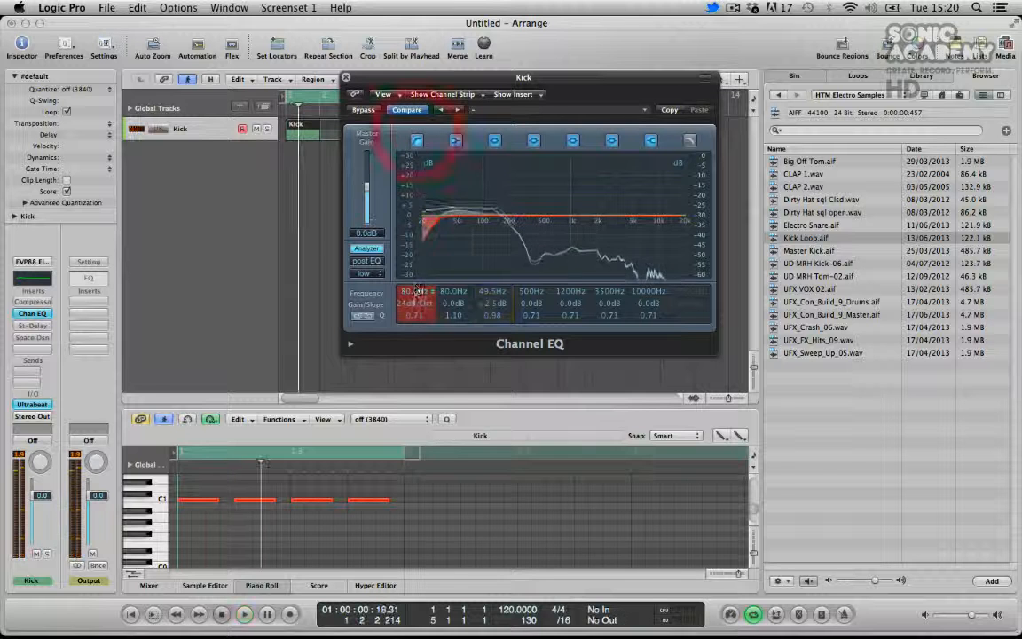
drag(417, 291, 413, 302)
click(364, 110)
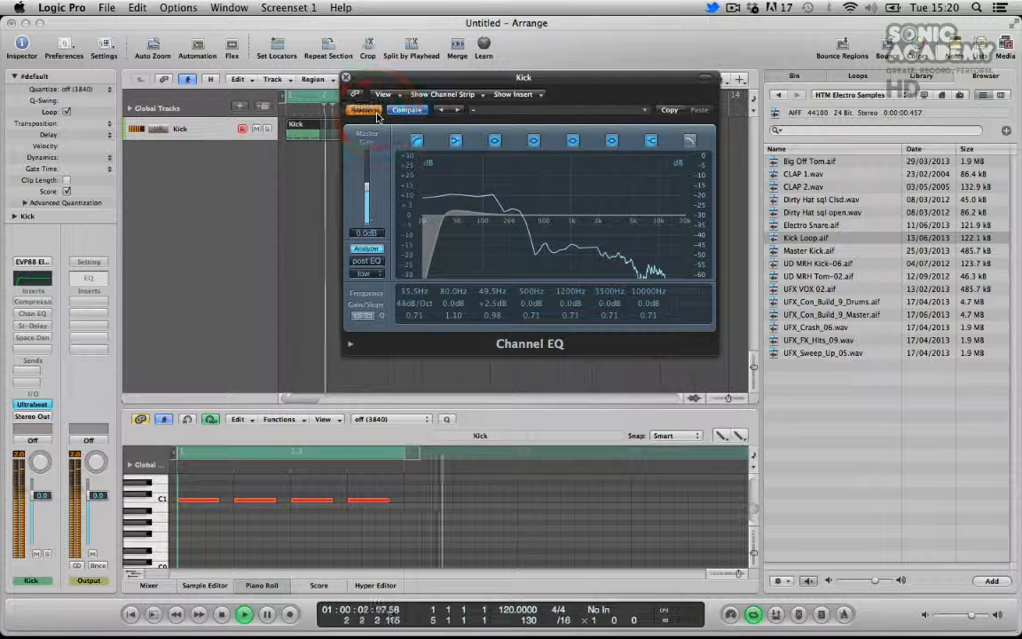
click(365, 111)
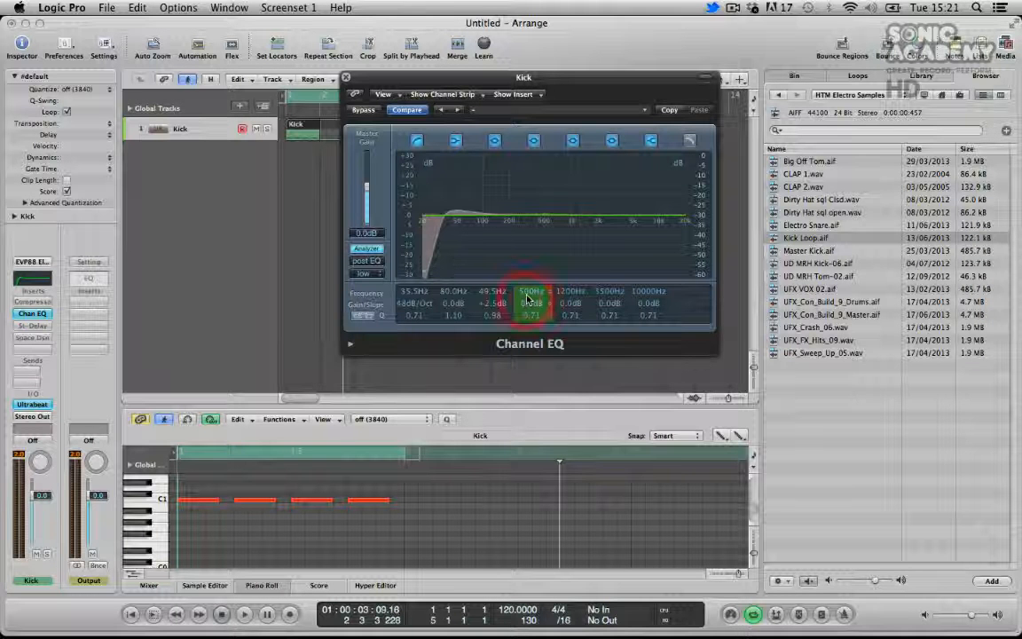
Retune the 500 Hz band to 340 Hz with a +2.5 dB boost and resume playback
drag(528, 314, 528, 305)
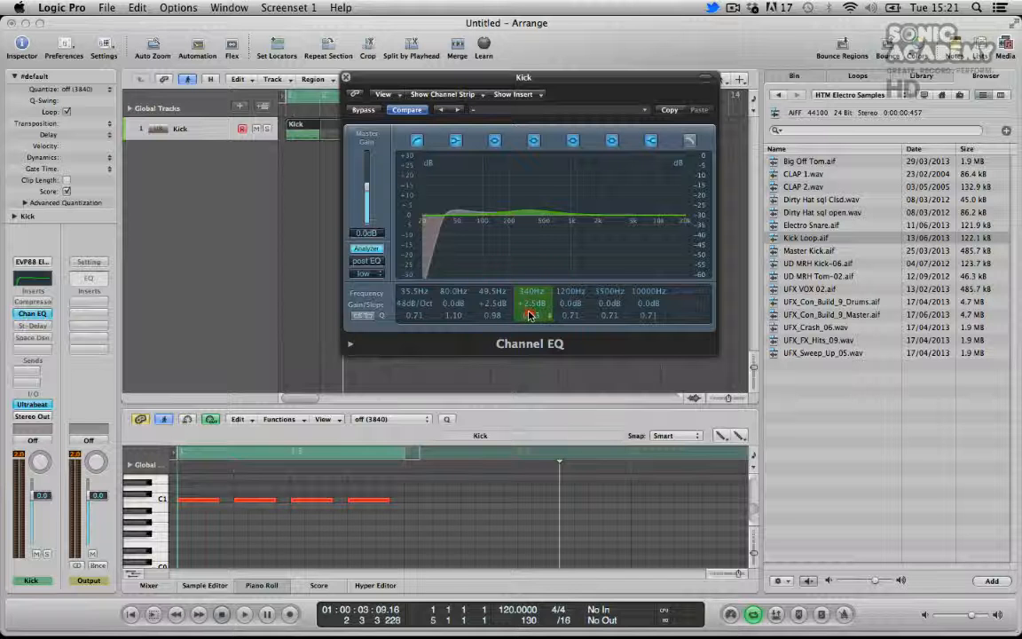
click(530, 313)
key(space)
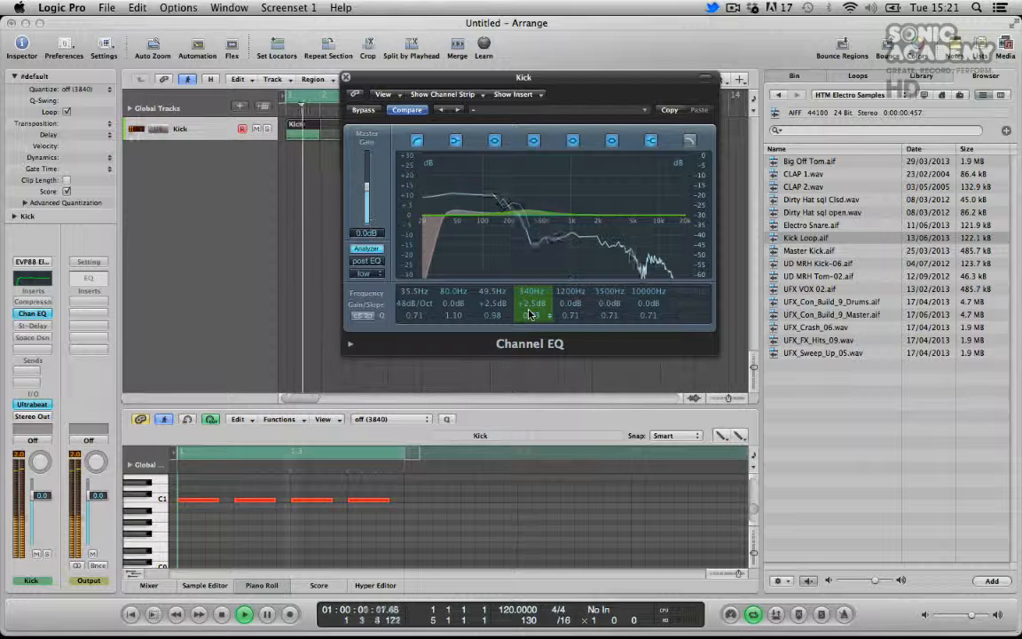
Enable the high-cut band at 9400 Hz, 12 dB/Oct, and compare the EQ bypassed and active
click(689, 140)
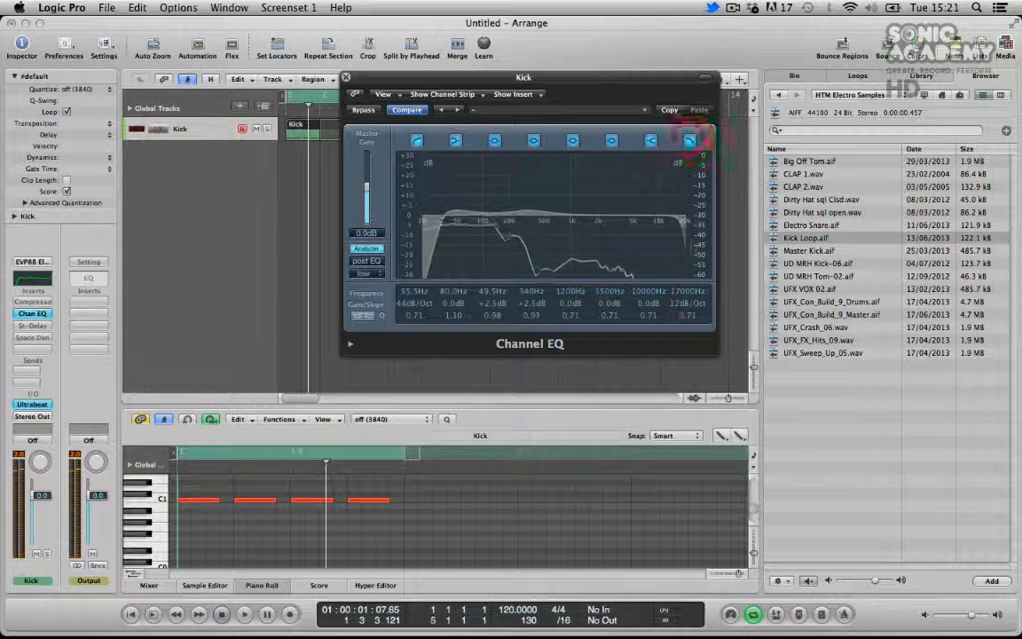
drag(678, 290, 688, 325)
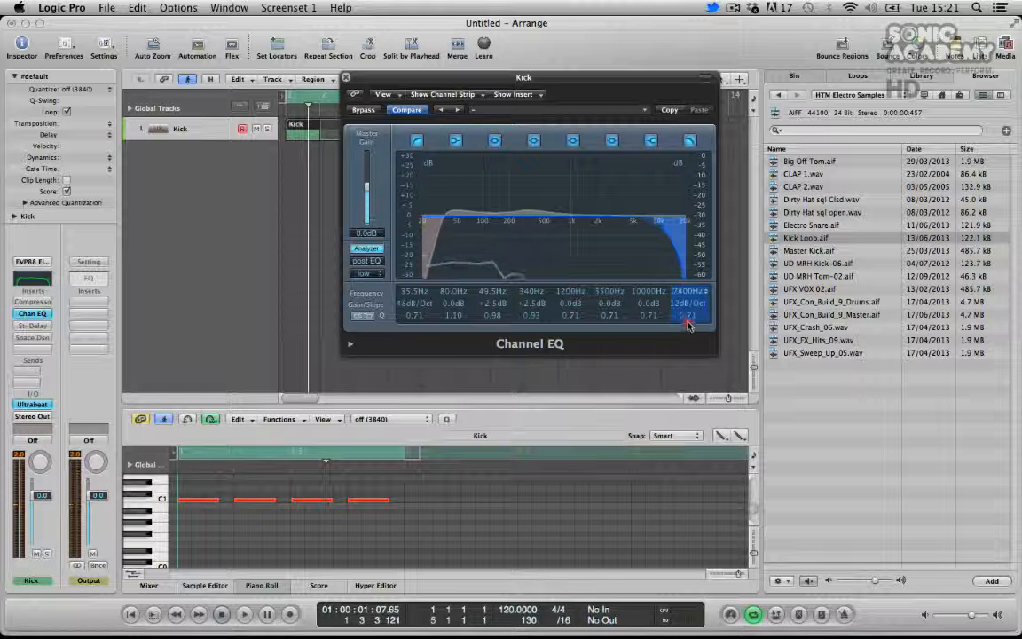
key(space)
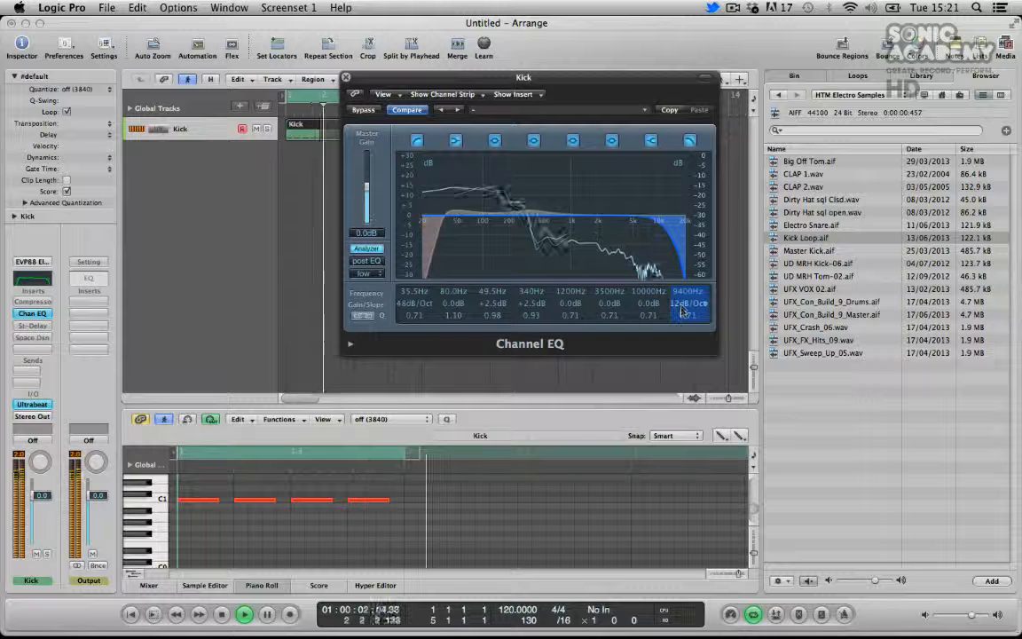
click(363, 110)
click(366, 112)
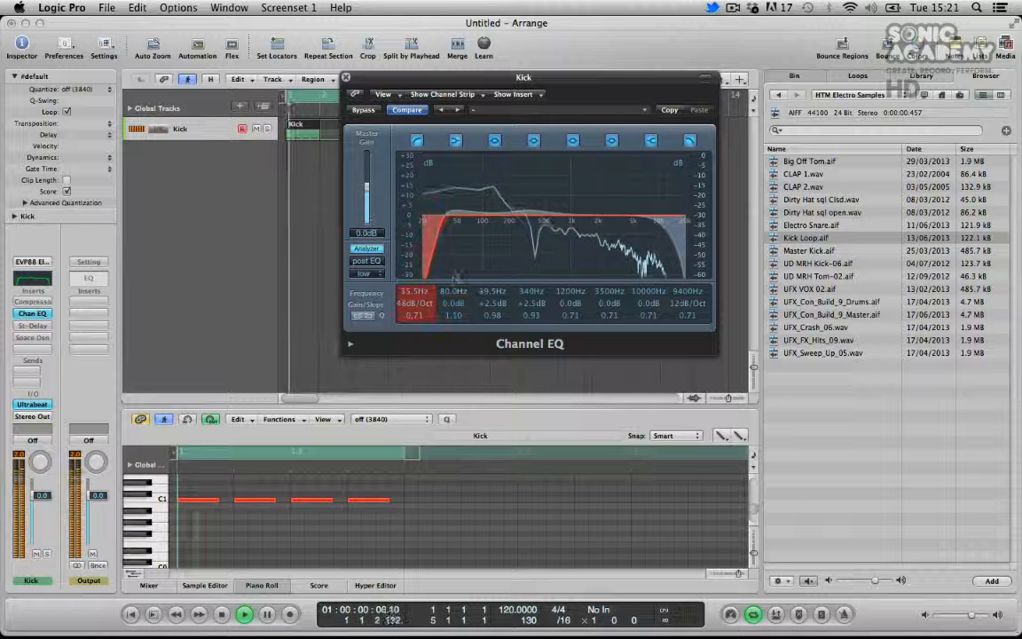
Adjust the fourth EQ band to 355 Hz, +2.5 dB, Q 1.50 while playing back the loop
mouse_move(531, 304)
mouse_down()
mouse_move(532, 290)
mouse_move(532, 312)
mouse_up()
click(530, 306)
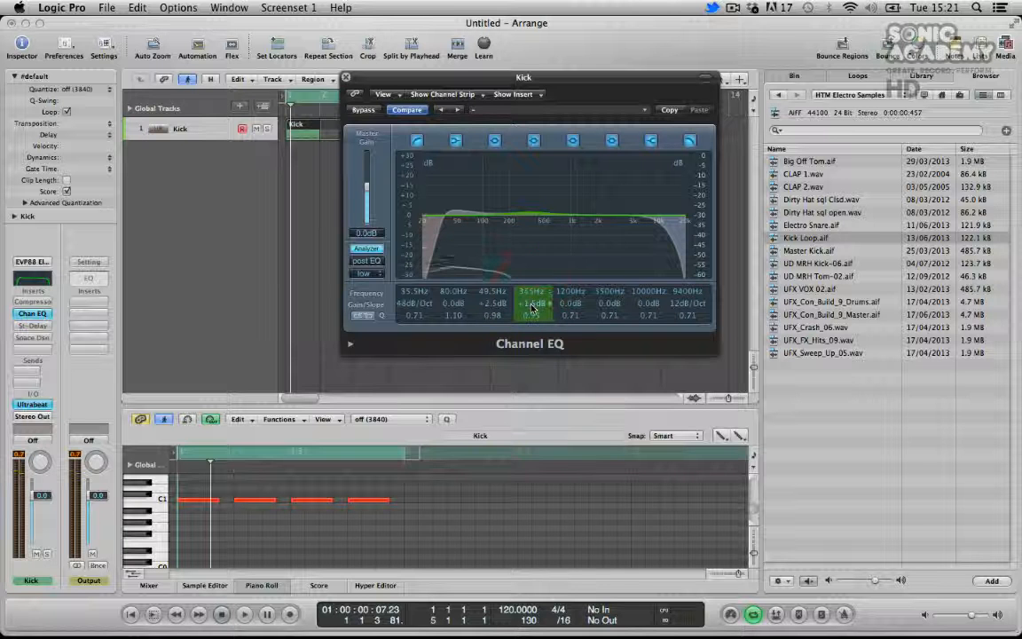
key(space)
key(space)
mouse_move(532, 306)
mouse_down()
mouse_move(534, 289)
mouse_move(533, 309)
mouse_up()
key(space)
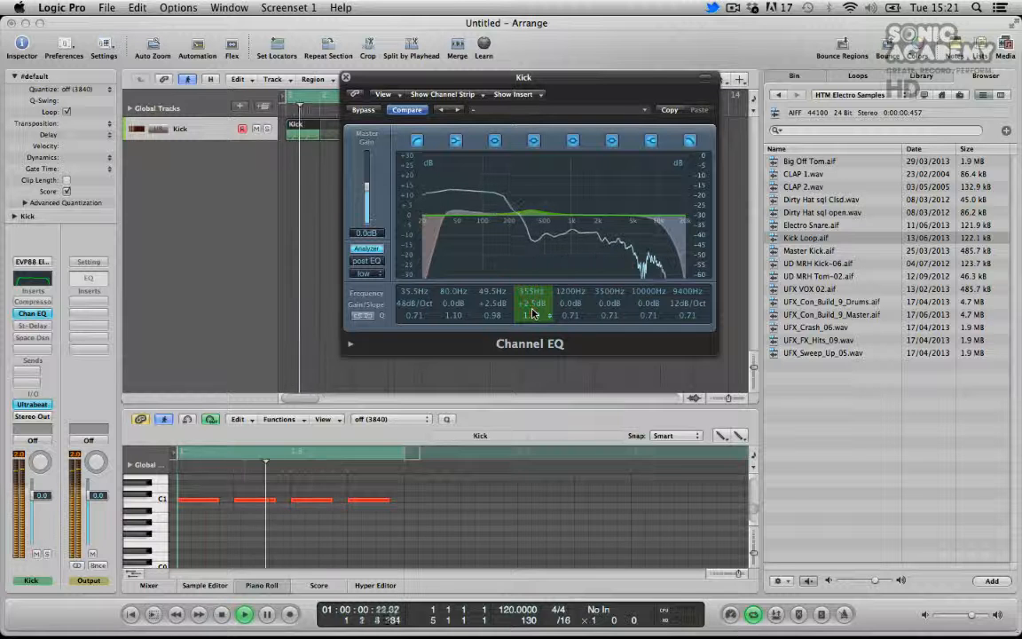
Insert a Compressor below the Channel EQ on the Kick channel strip and move its window beside the EQ
alt+click(33, 314)
alt+click(32, 314)
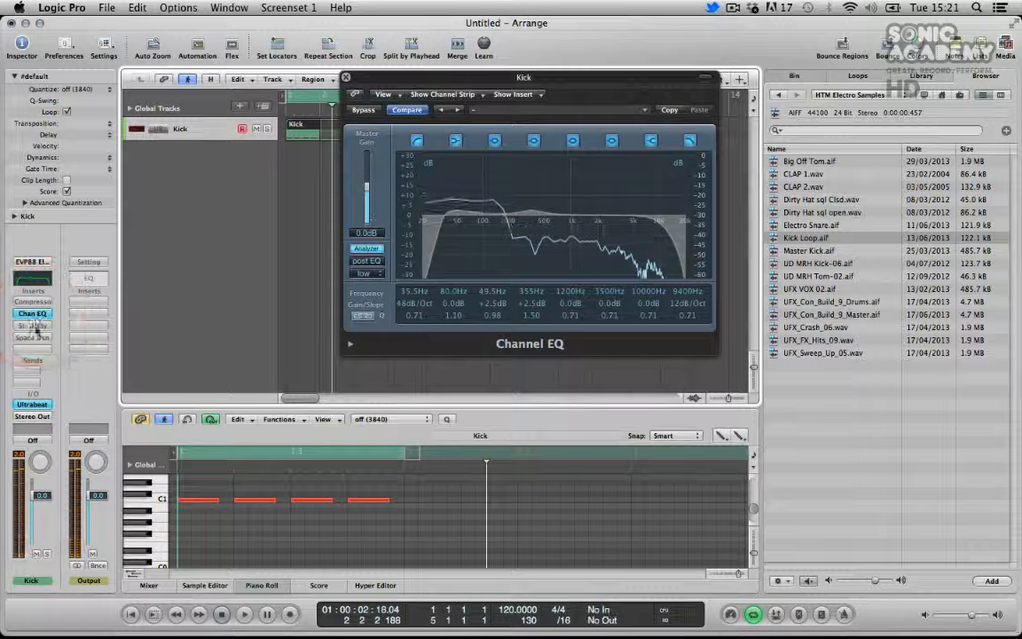
click(36, 315)
mouse_move(53, 392)
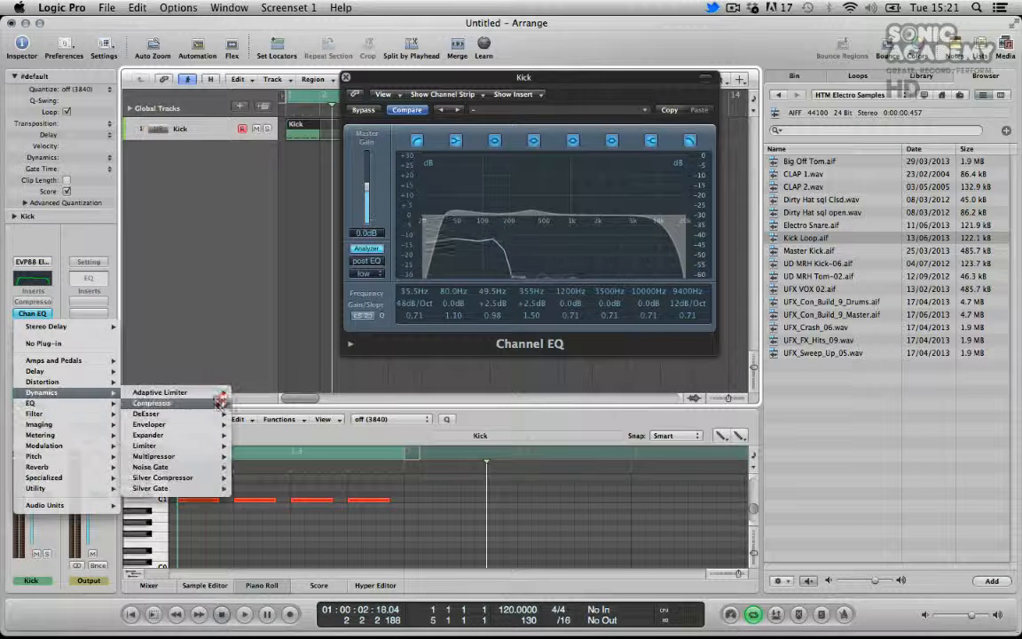
click(265, 401)
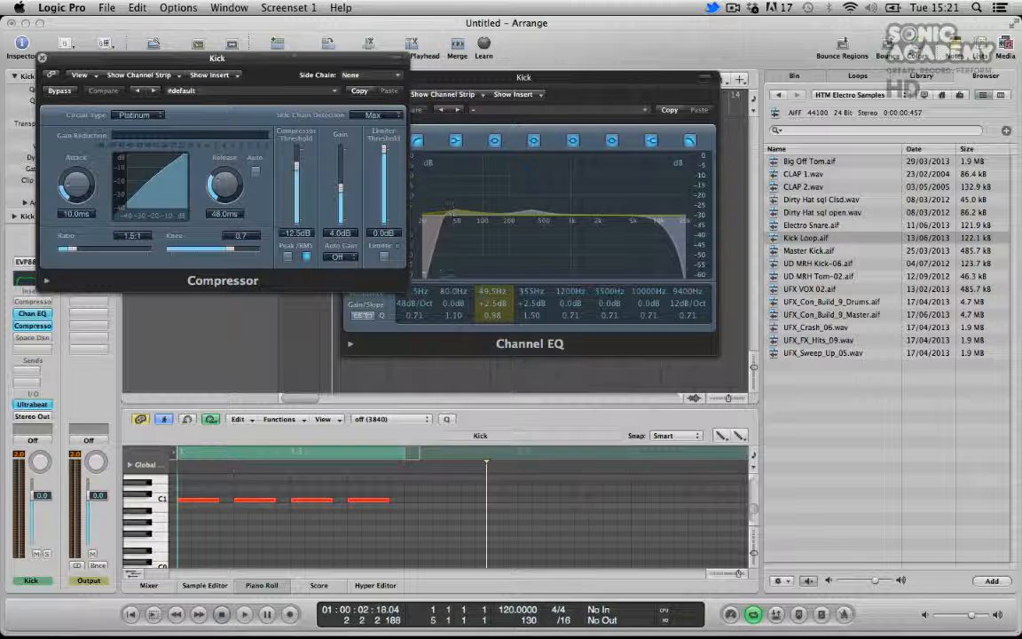
drag(300, 61, 566, 177)
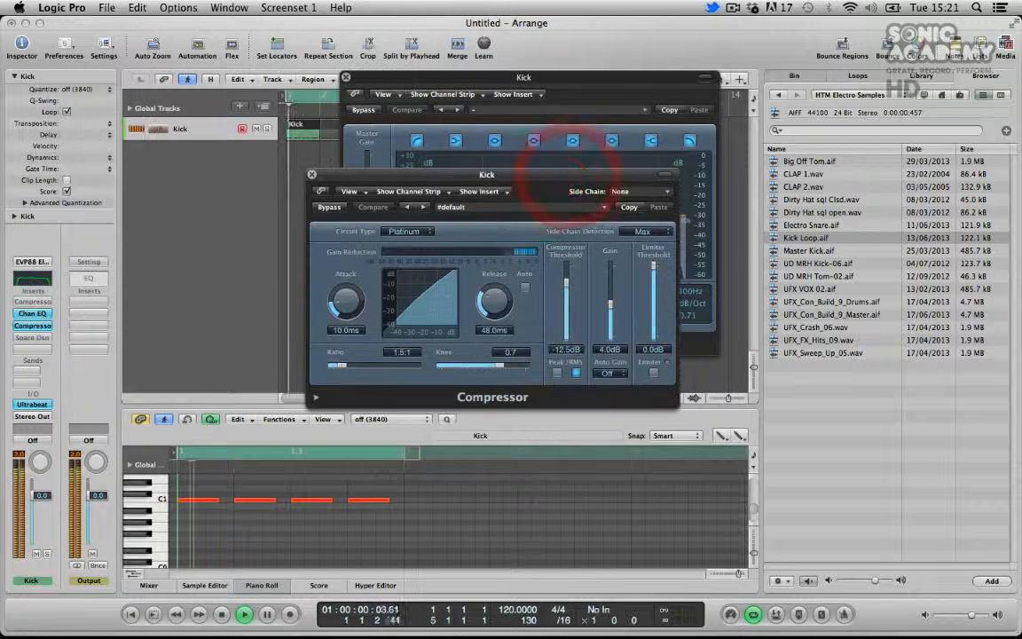
Switch the compressor to Peak detection, set the ratio to 4.4:1 and the release to 23 ms
click(557, 373)
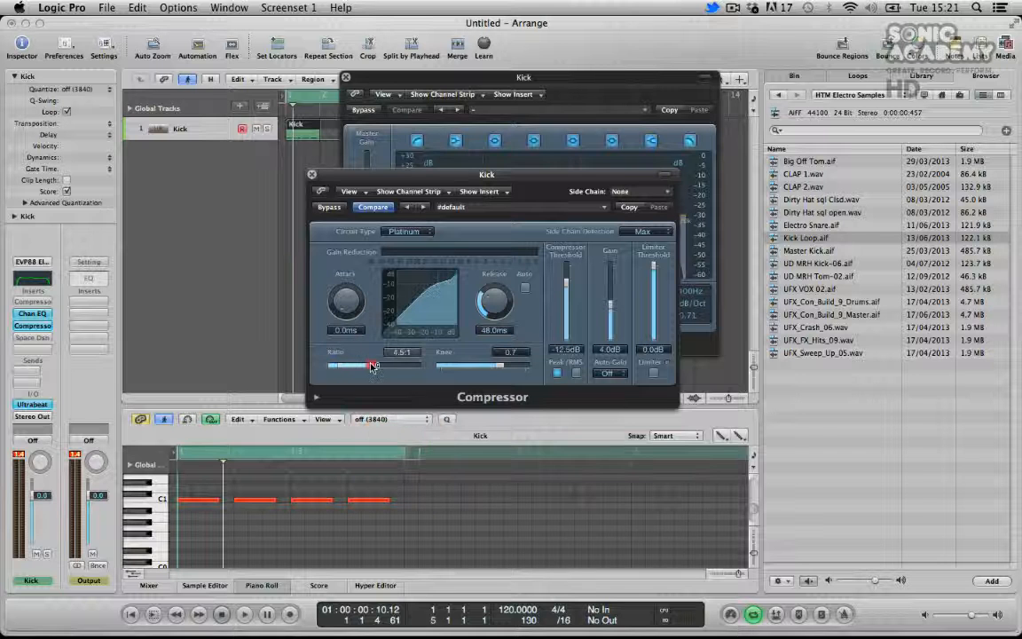
drag(373, 366, 371, 364)
key(space)
drag(486, 306, 489, 306)
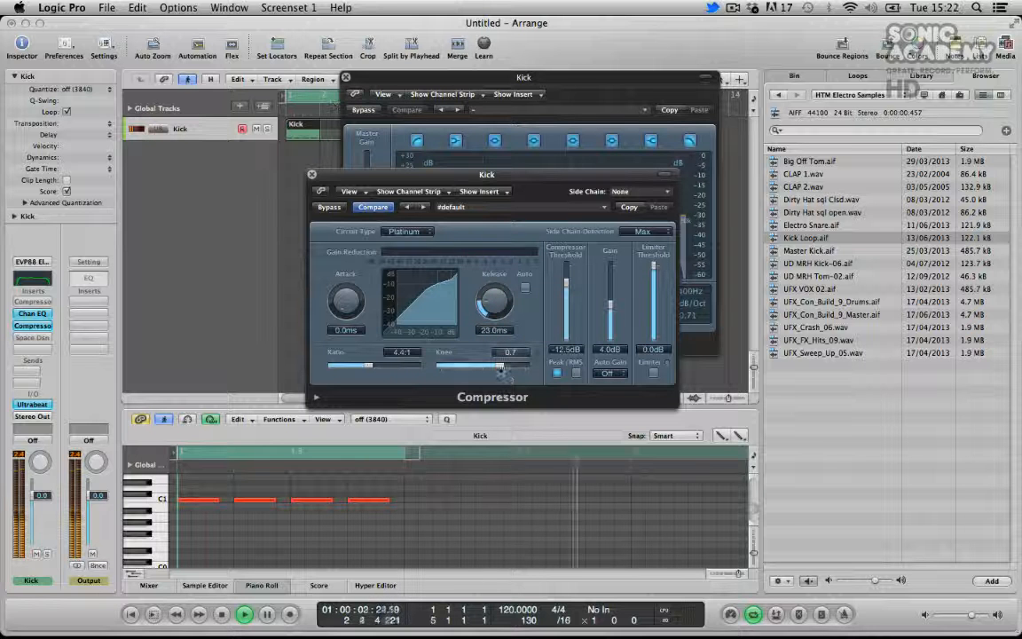
Set the compressor attack to 7 ms, knee to 1.0 and threshold to -7.0 dB
drag(352, 287, 349, 295)
drag(500, 365, 546, 357)
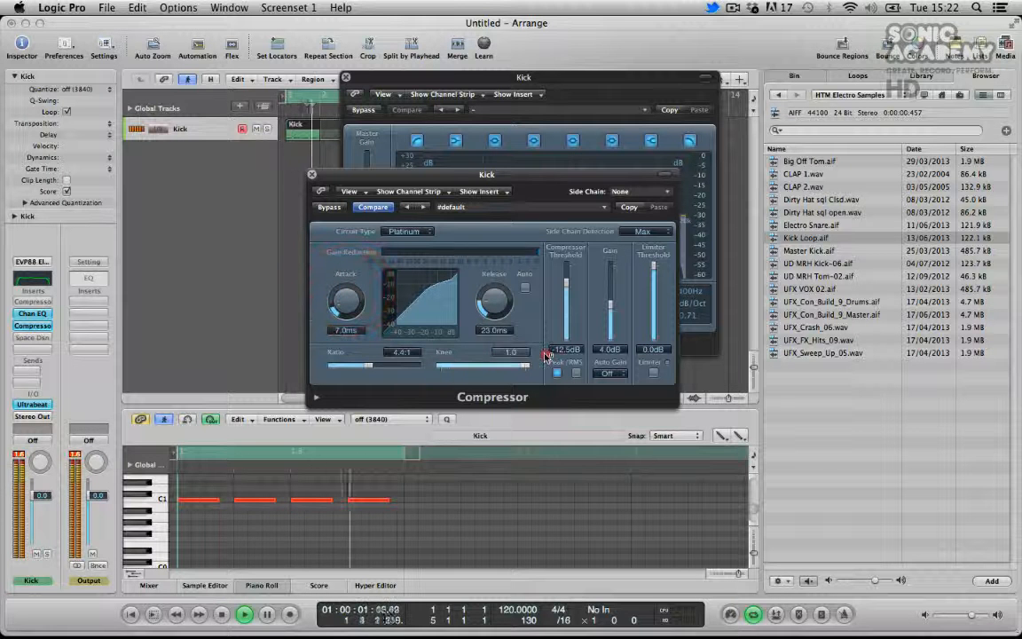
drag(566, 286, 568, 277)
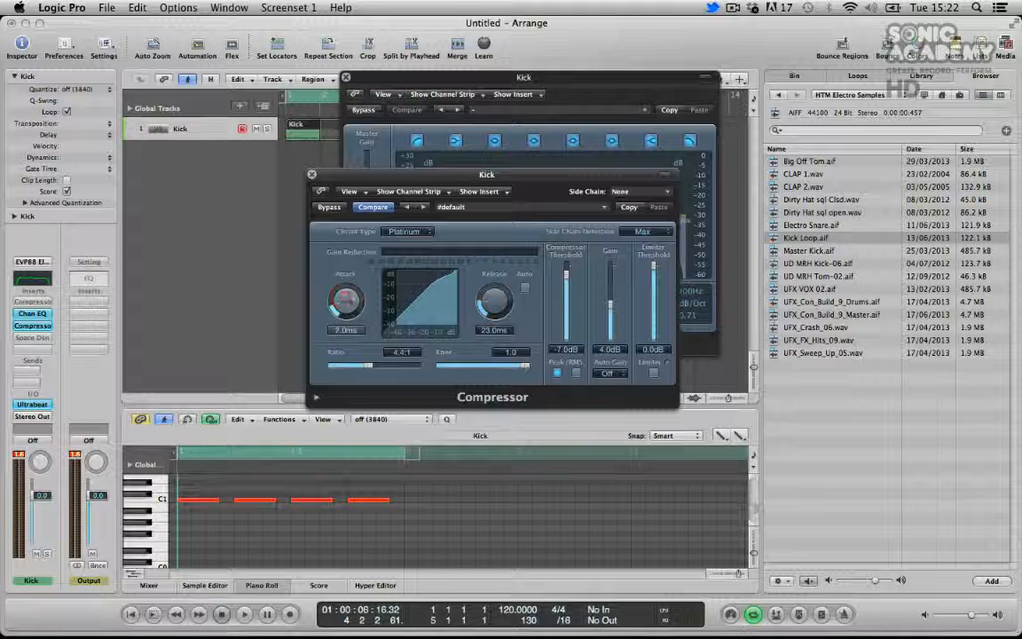
Refine the compressor: attack 8 ms, knee 0.3, and threshold -6.5 dB during playback
drag(345, 299, 347, 296)
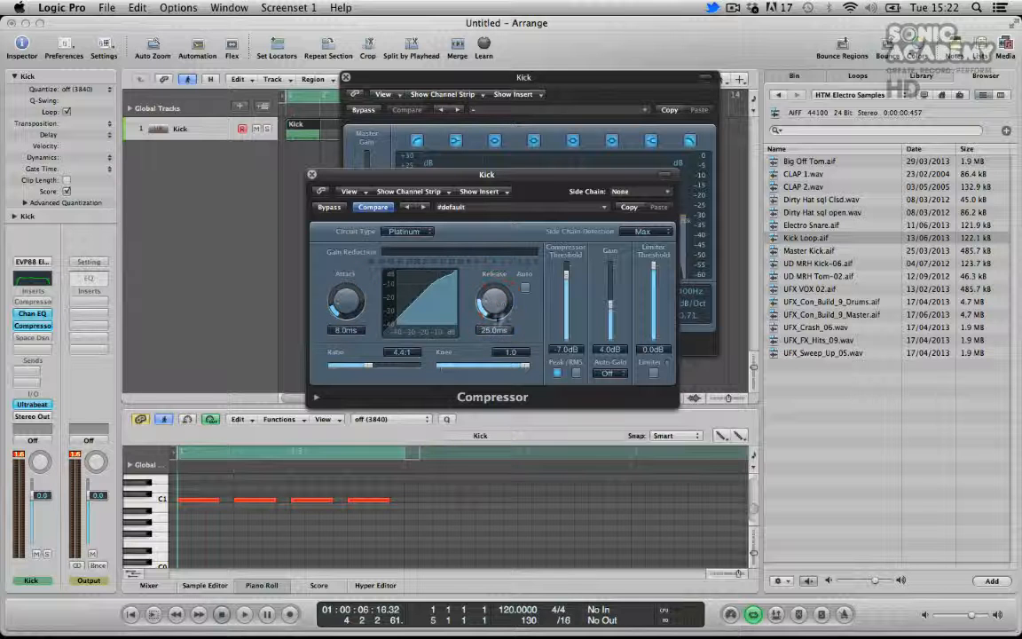
drag(486, 365, 421, 373)
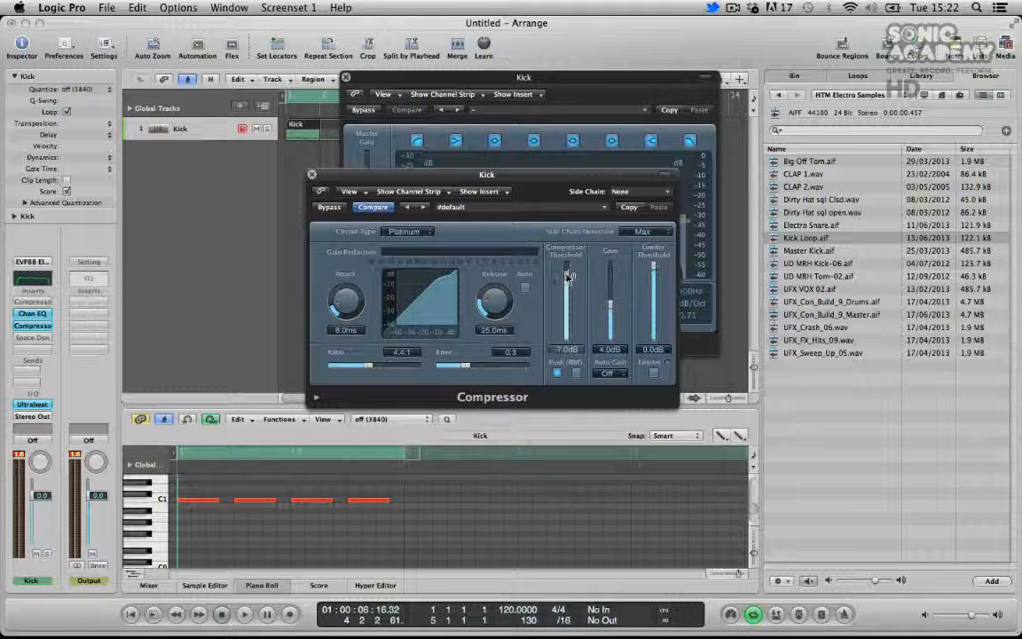
drag(570, 276, 569, 278)
key(space)
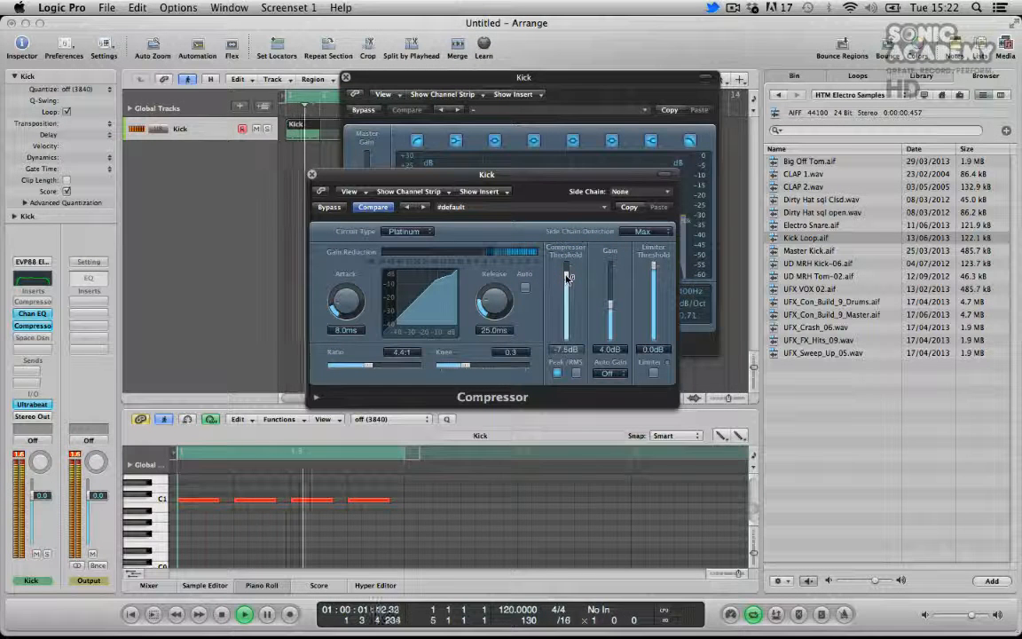
drag(569, 278, 567, 277)
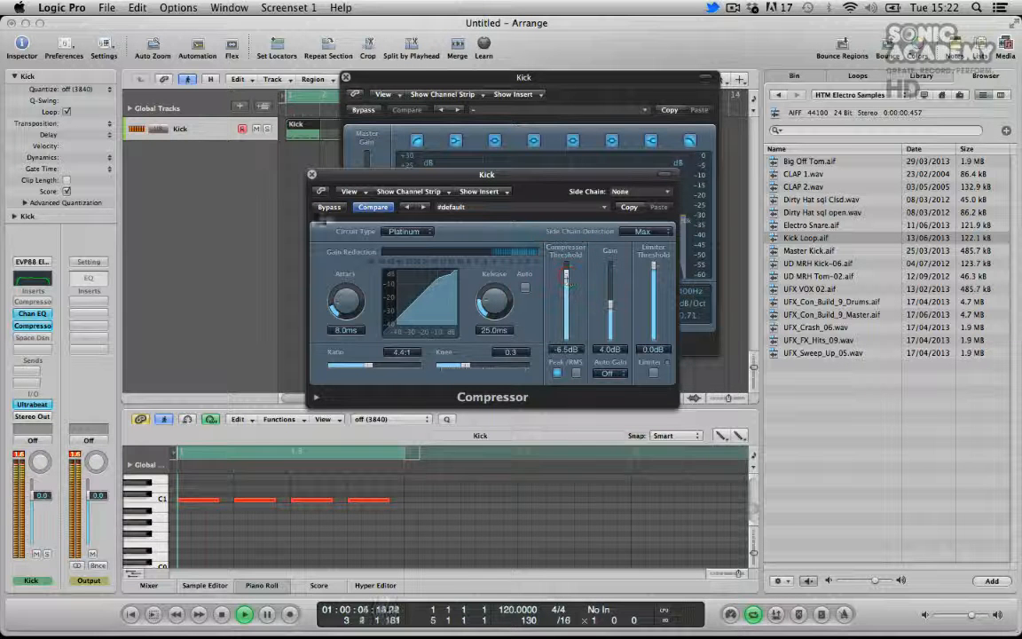
Compare the compressor bypassed and active, then close the Compressor and Channel EQ windows
click(329, 207)
click(329, 208)
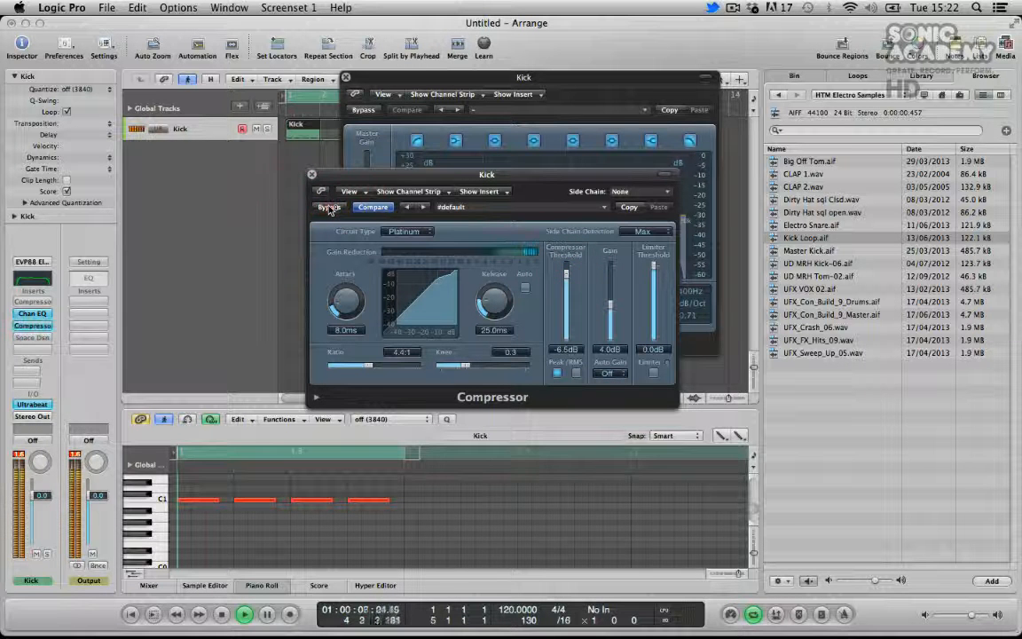
click(328, 207)
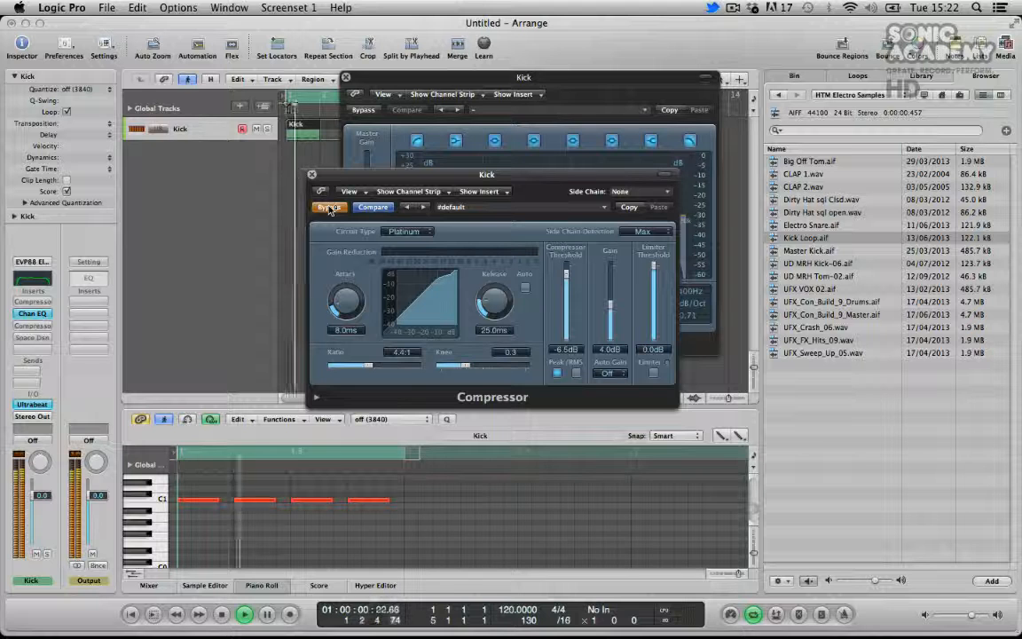
click(311, 175)
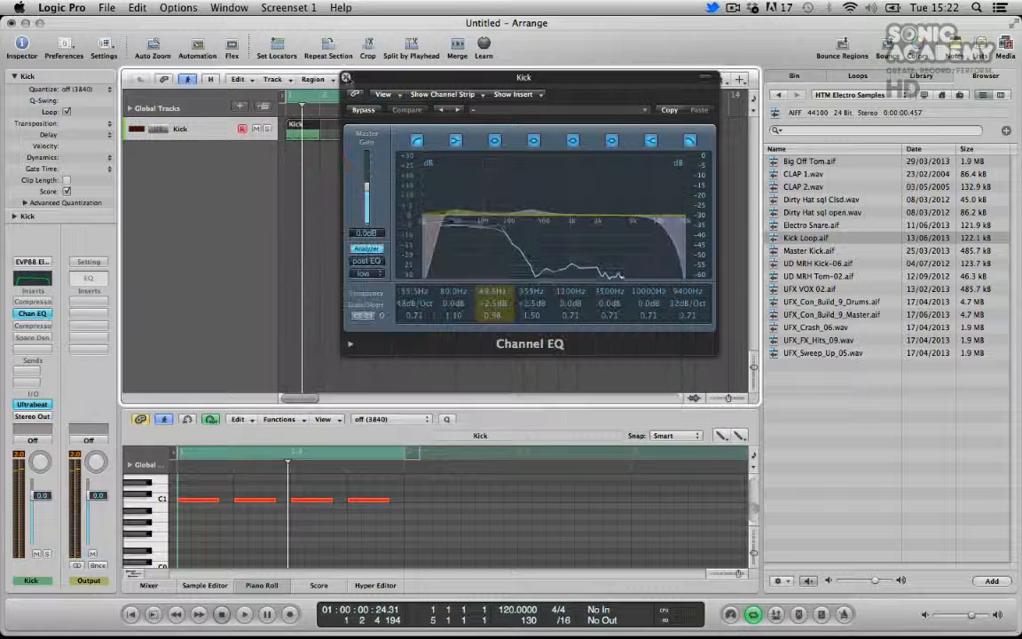
click(346, 78)
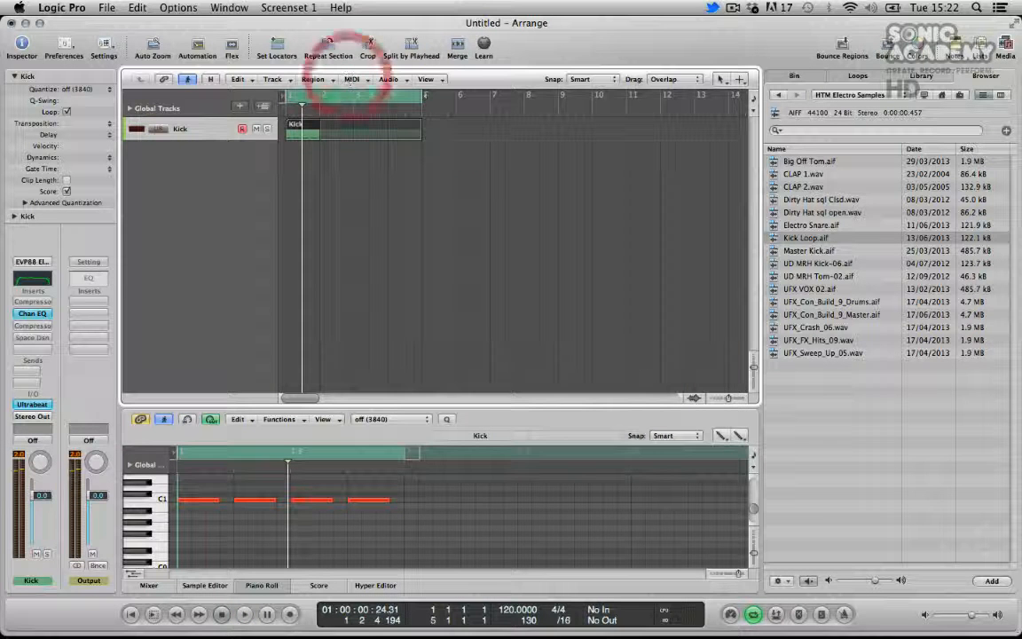
Insert a single-band Low Cut EQ in the next insert slot of the Kick channel strip
click(32, 336)
mouse_move(65, 426)
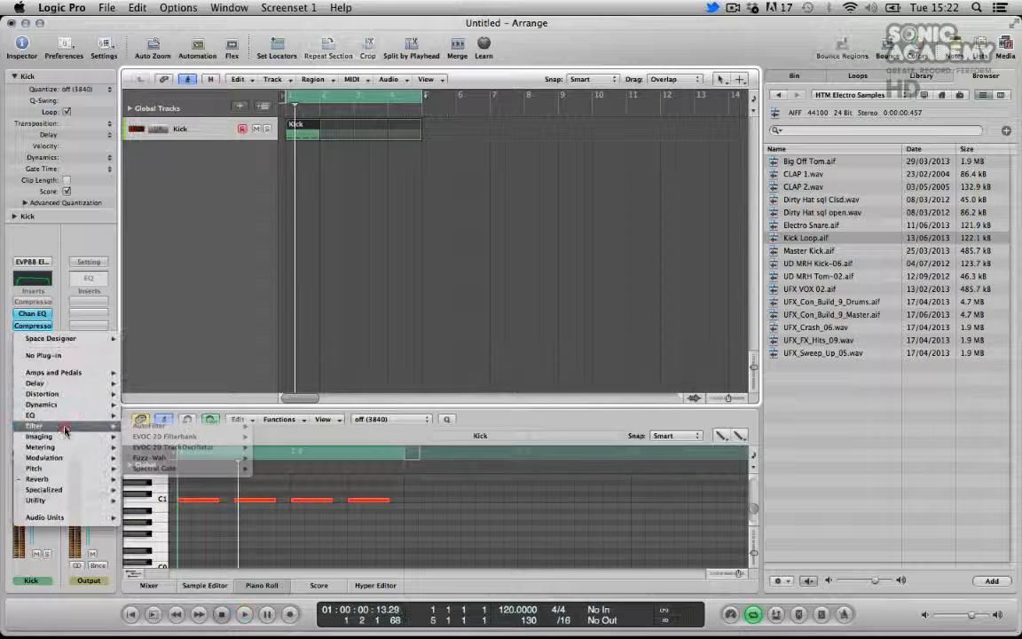
mouse_move(164, 467)
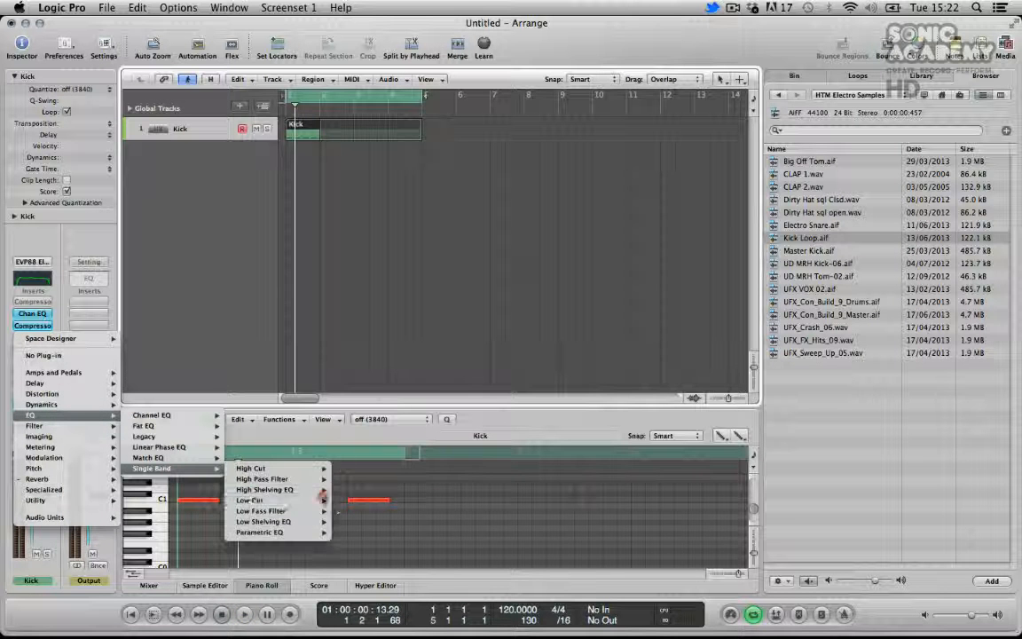
mouse_move(322, 499)
click(354, 501)
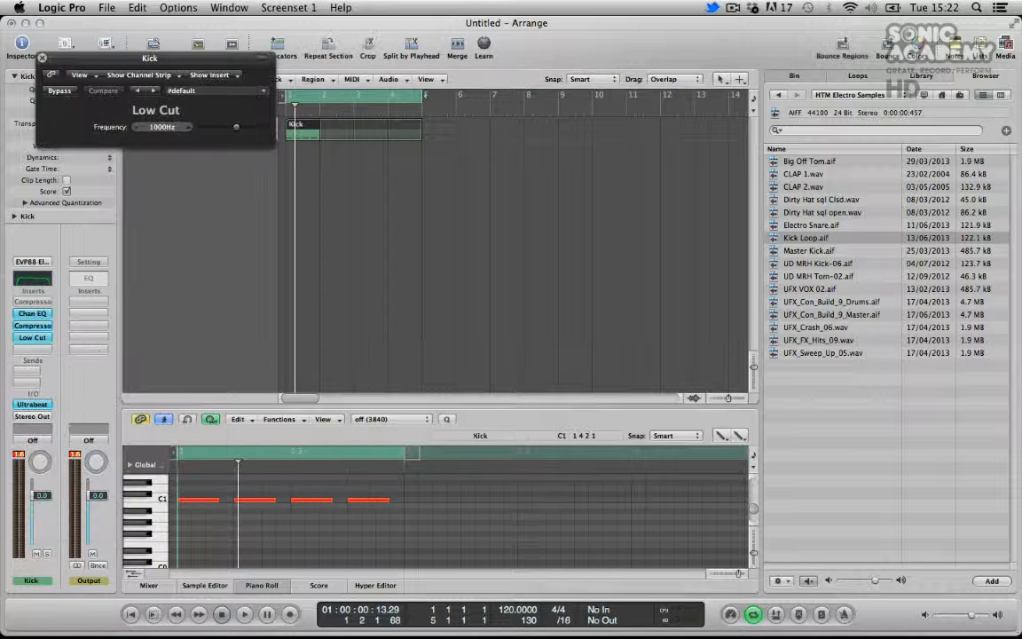
Set the Low Cut frequency to about 40 Hz and close the plug-in window
drag(115, 57, 493, 204)
click(586, 275)
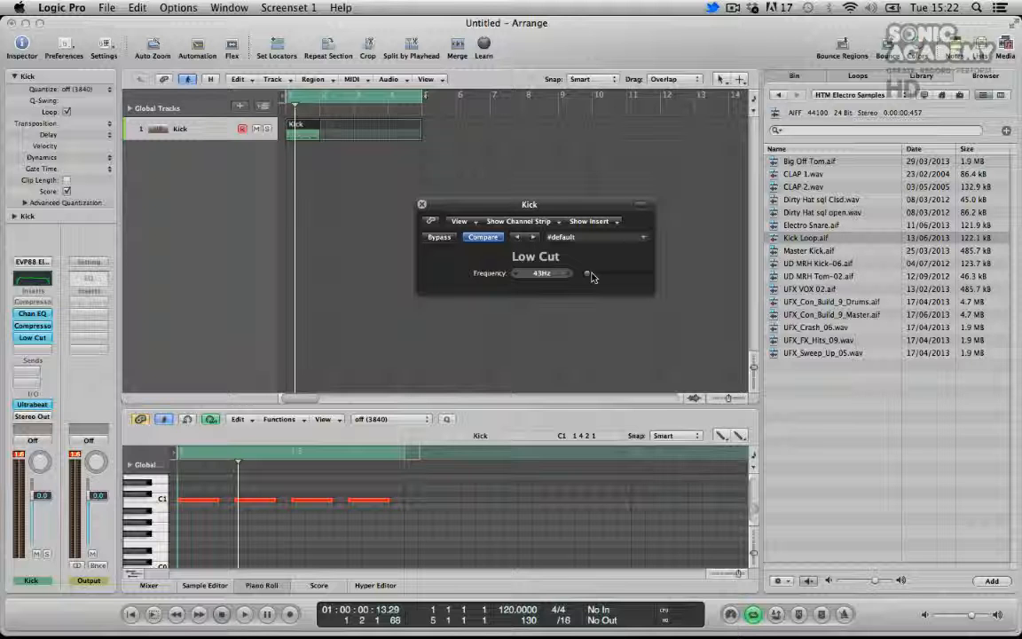
drag(592, 273, 594, 271)
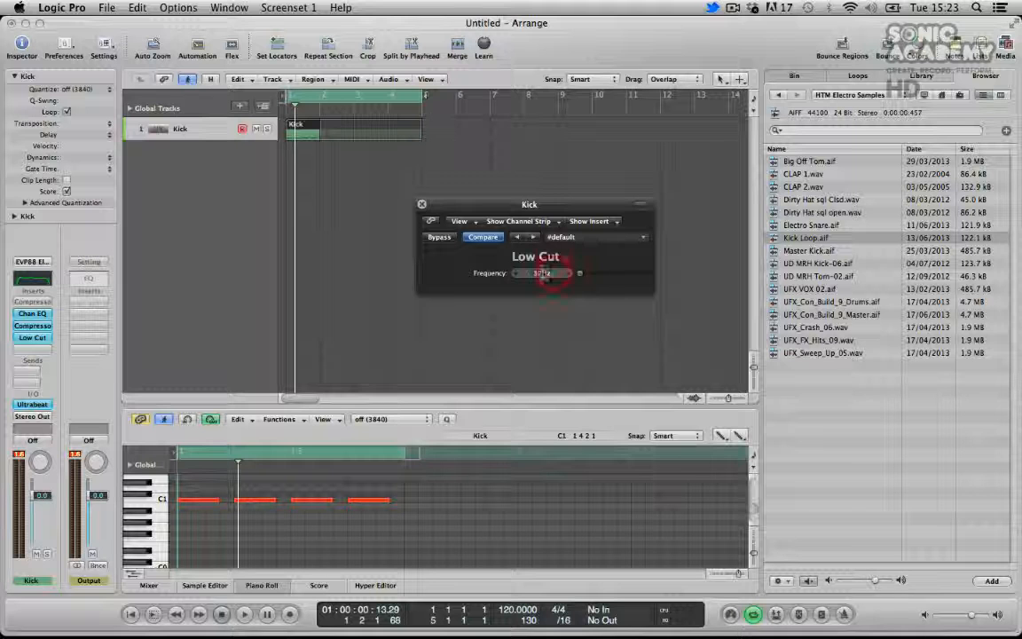
click(421, 205)
click(320, 167)
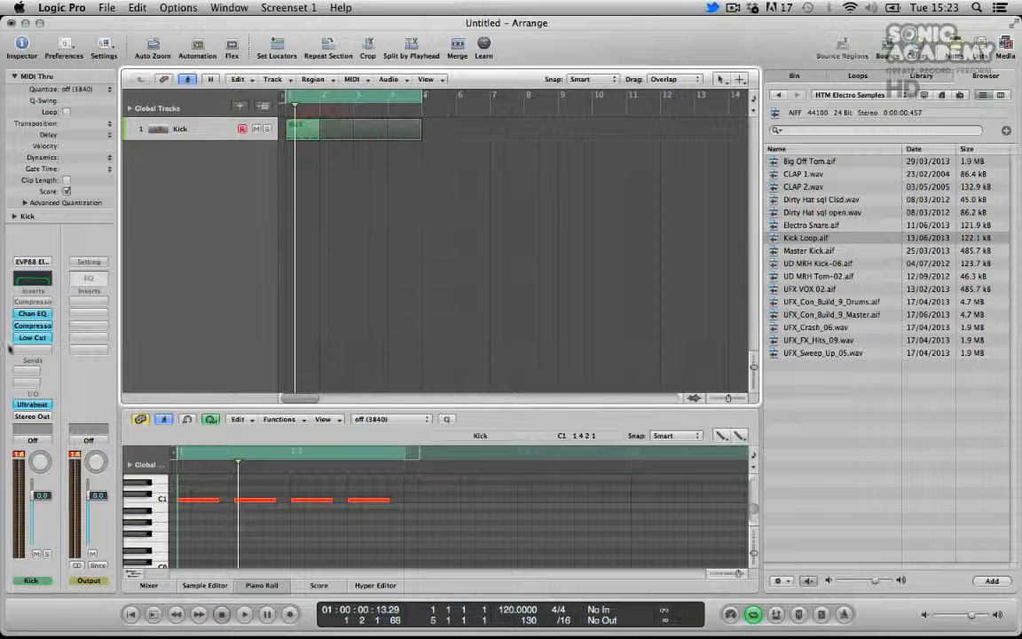
Extend the Kick region to repeat through bar 8 and start playback
drag(300, 130, 559, 125)
key(space)
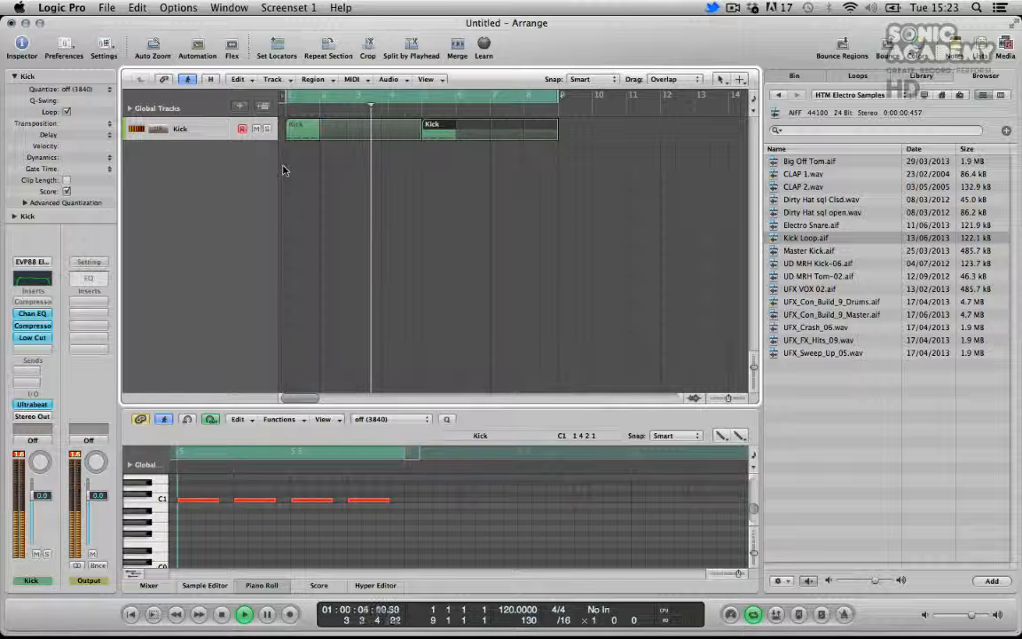
Create a new software instrument track and load Ultrabeat on it
double_click(201, 153)
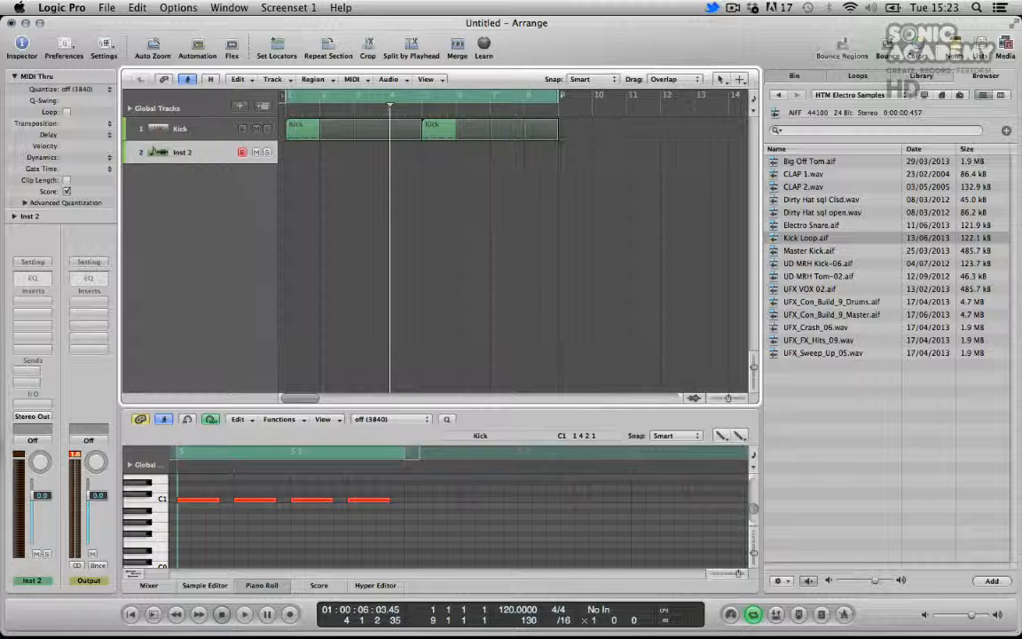
click(28, 403)
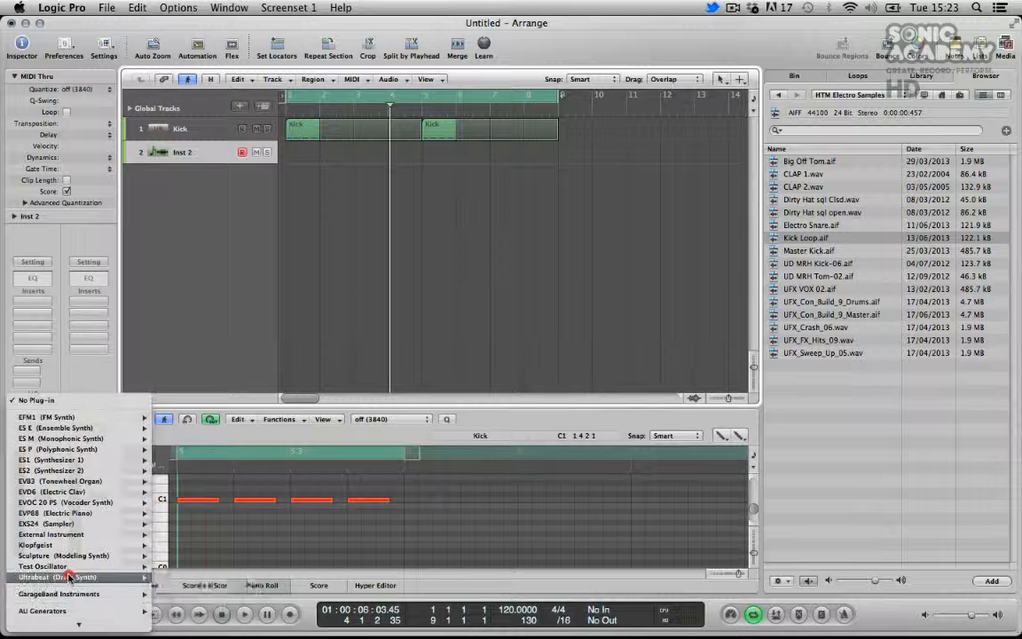
click(175, 561)
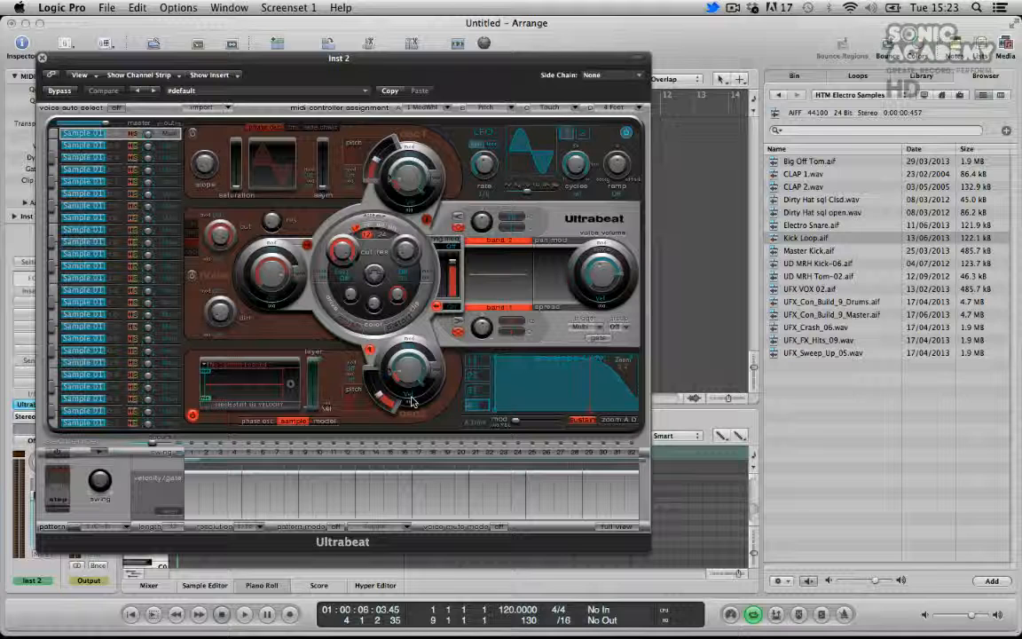
drag(466, 56, 555, 20)
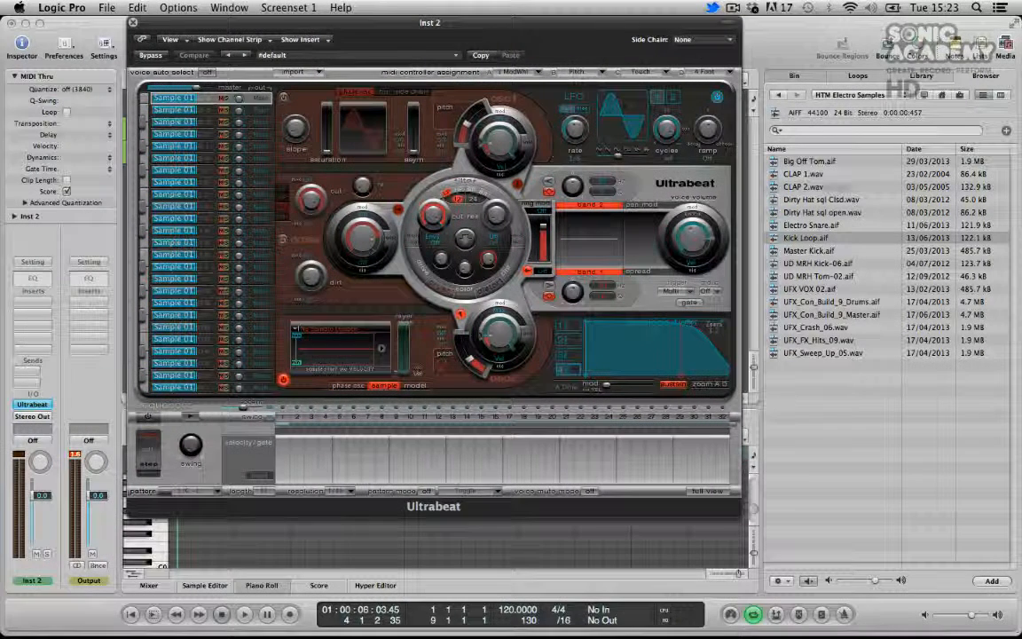
Load a clap sample from the browser onto the lowest Ultrabeat voice
mouse_move(779, 176)
mouse_down()
mouse_move(255, 355)
mouse_move(426, 338)
mouse_move(820, 236)
mouse_move(791, 182)
mouse_up()
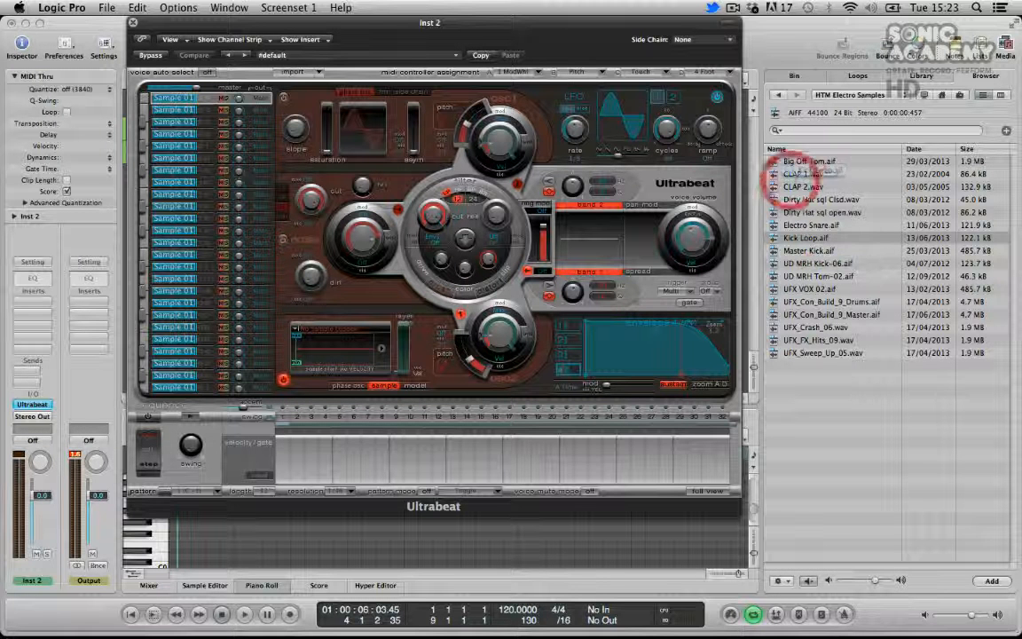
click(212, 388)
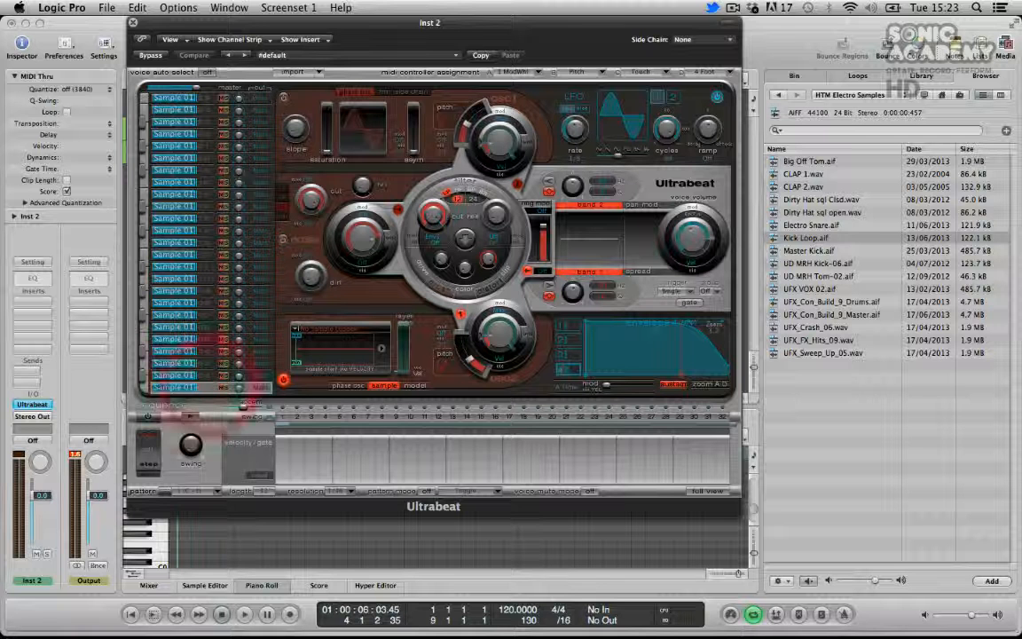
drag(533, 289, 349, 343)
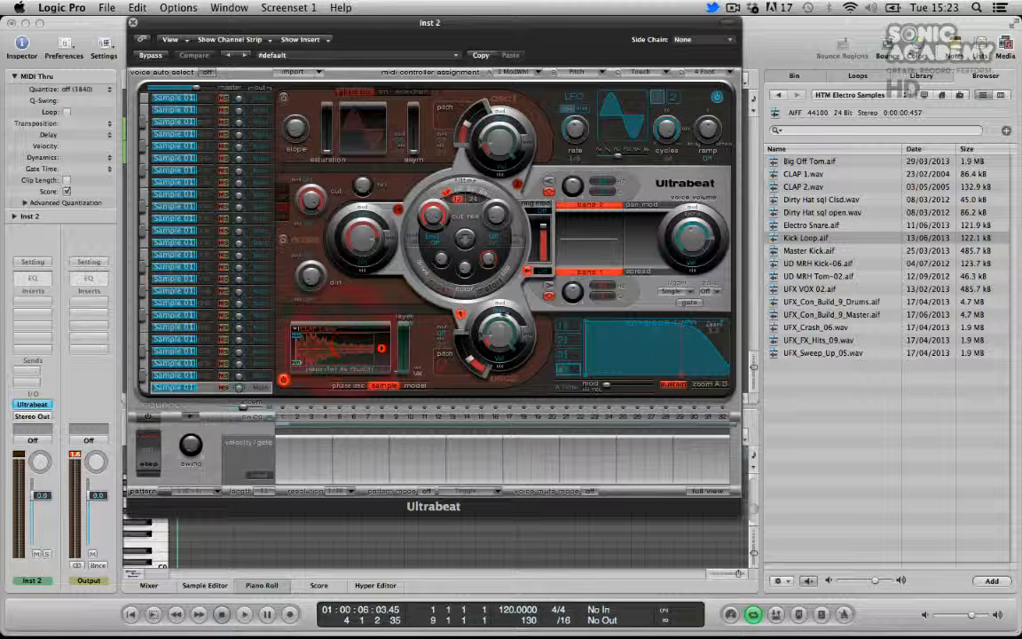
Load CLAP 2.wav onto the second-lowest Ultrabeat voice
click(210, 375)
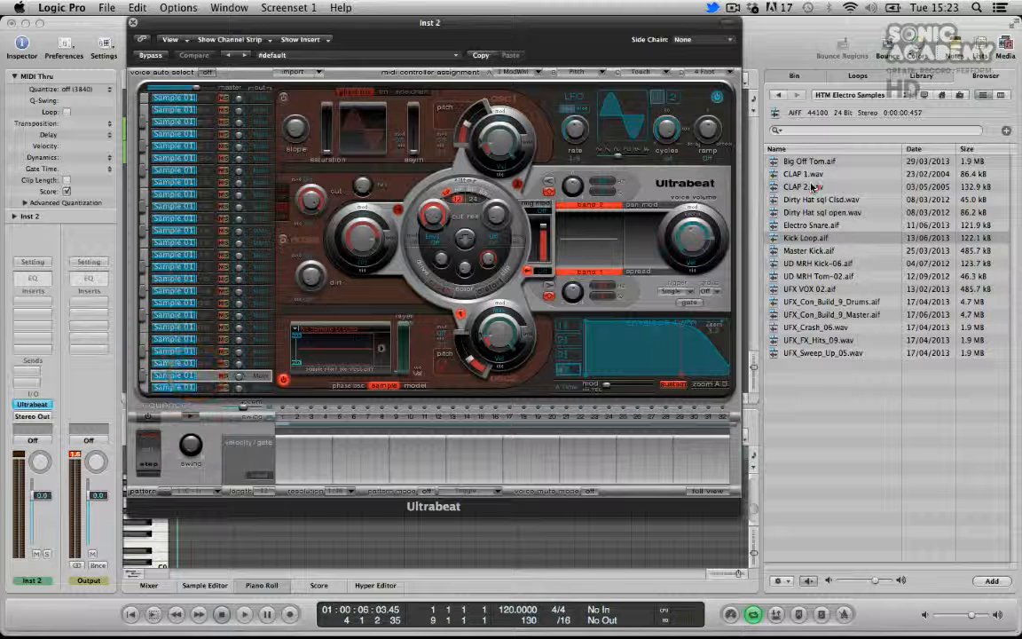
drag(811, 186, 373, 349)
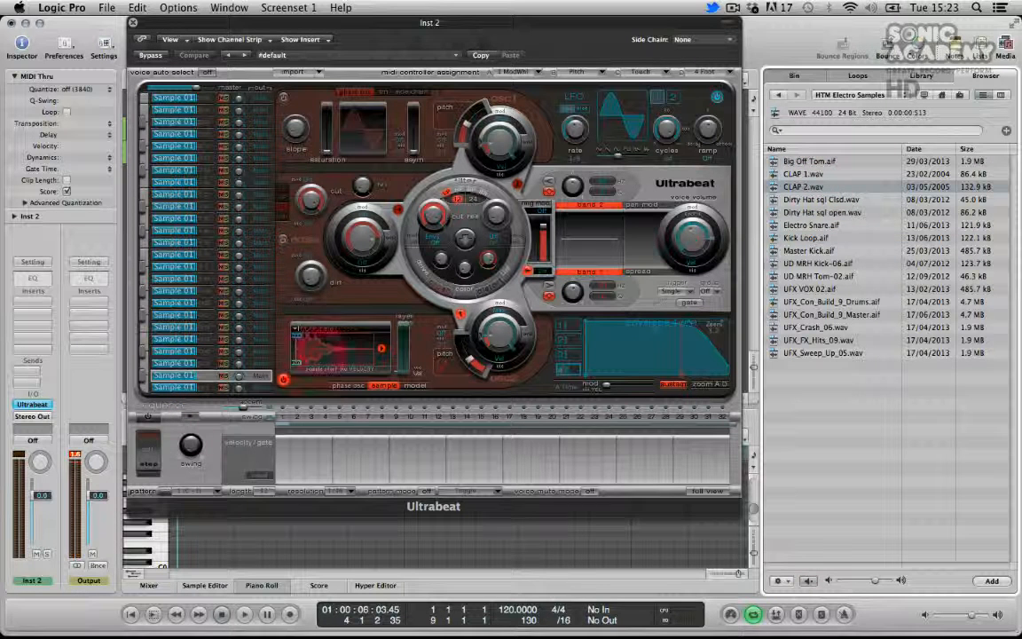
Load Electro Snare.aif onto the third-lowest voice and close the Ultrabeat window
click(178, 363)
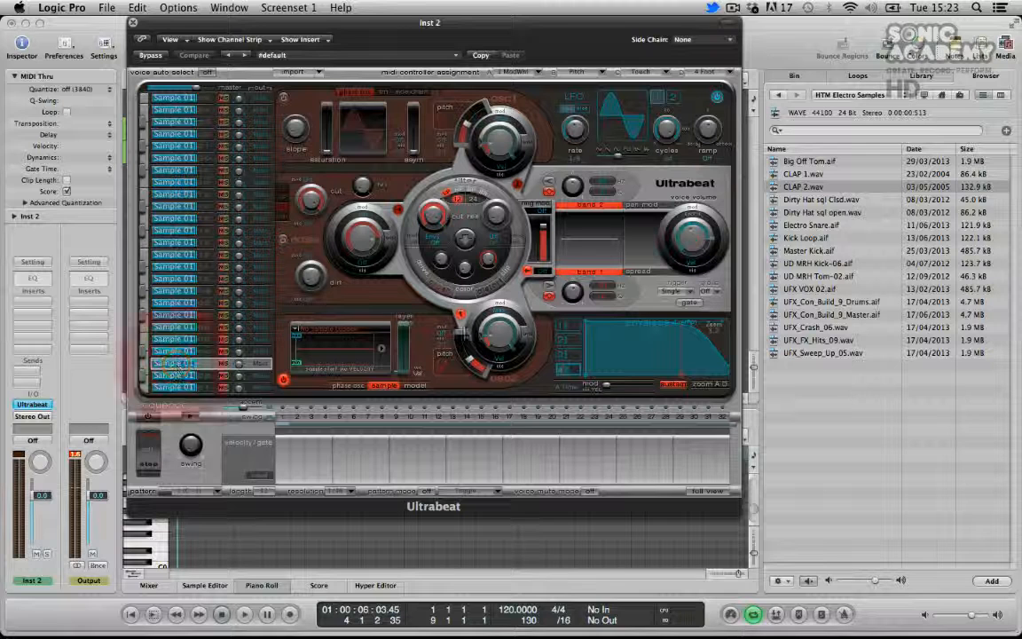
click(803, 225)
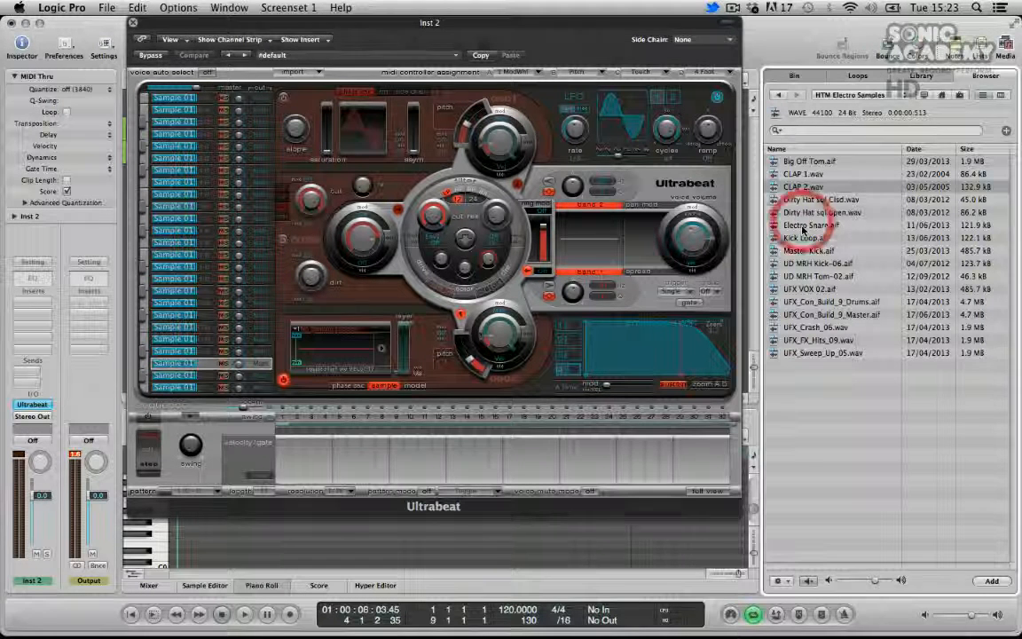
drag(803, 224, 323, 358)
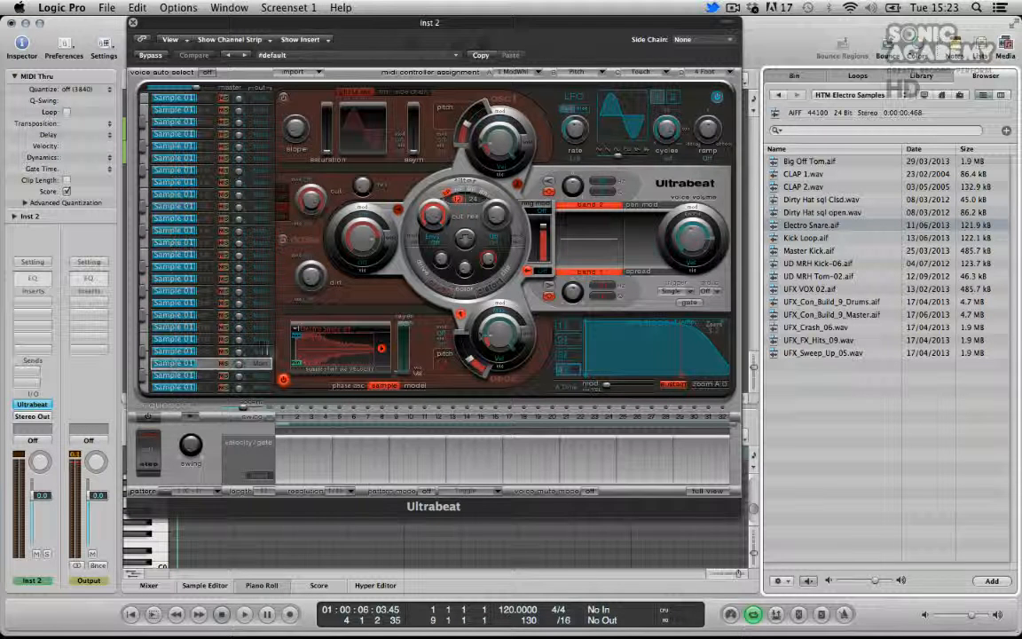
click(133, 22)
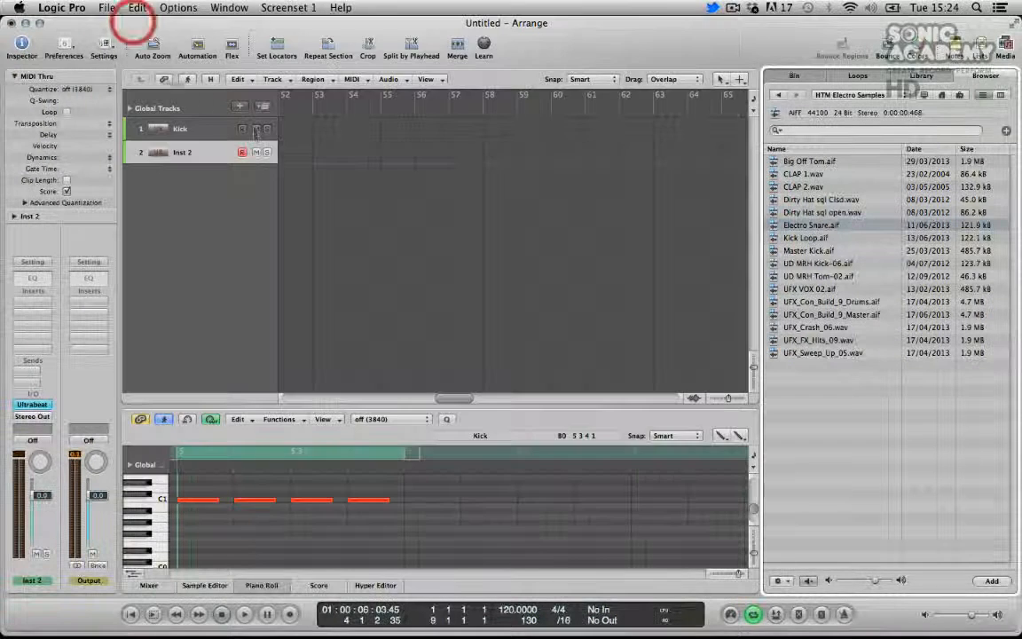
Copy the first Kick region onto the new instrument track and set the cycle to bars 1–4
drag(460, 399, 134, 377)
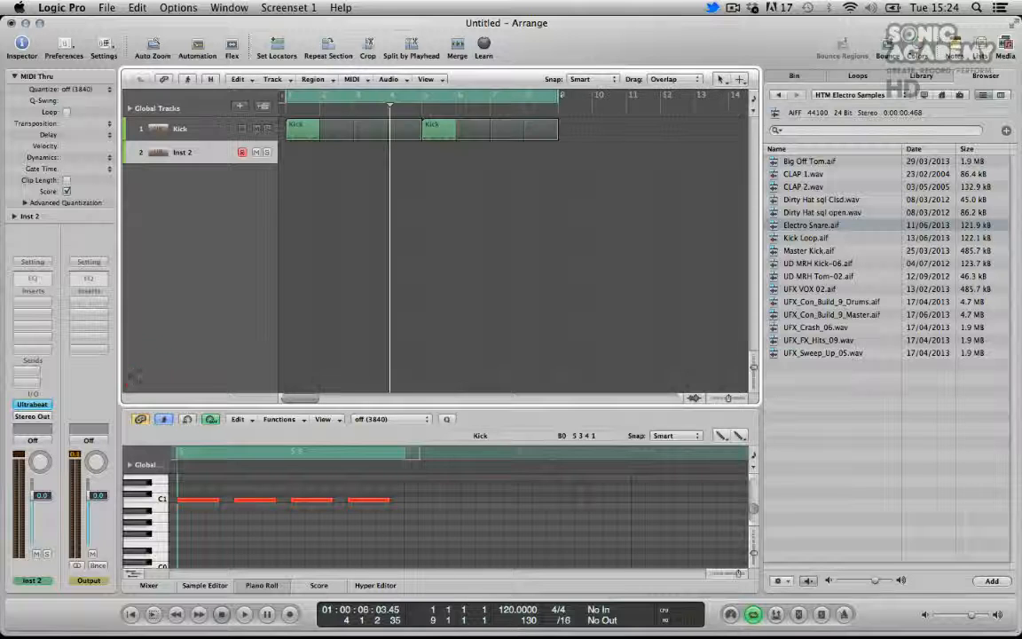
drag(305, 130, 306, 152)
drag(559, 93, 420, 115)
click(206, 154)
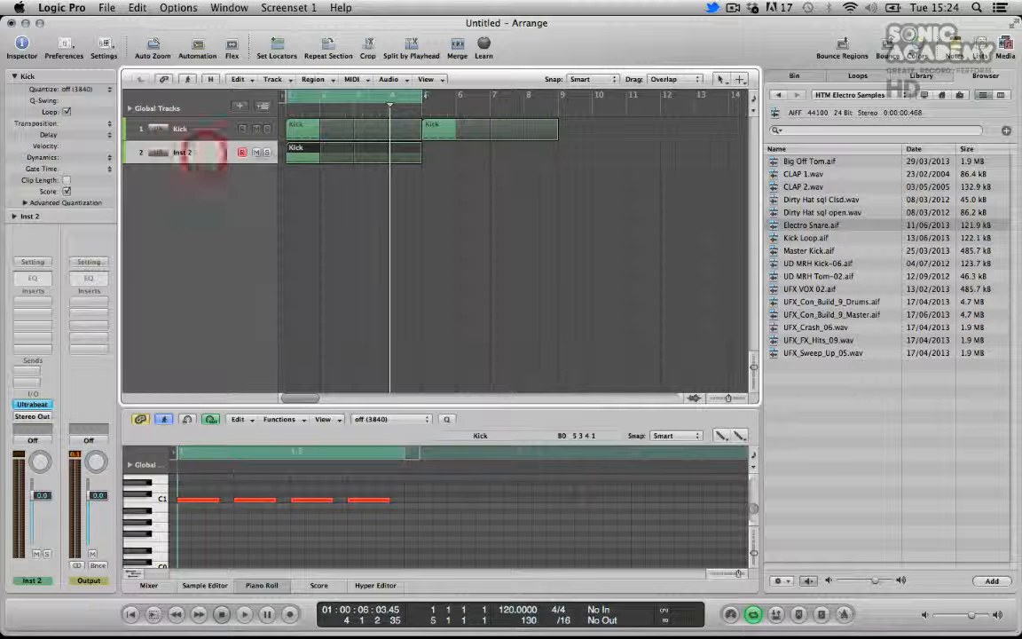
click(297, 151)
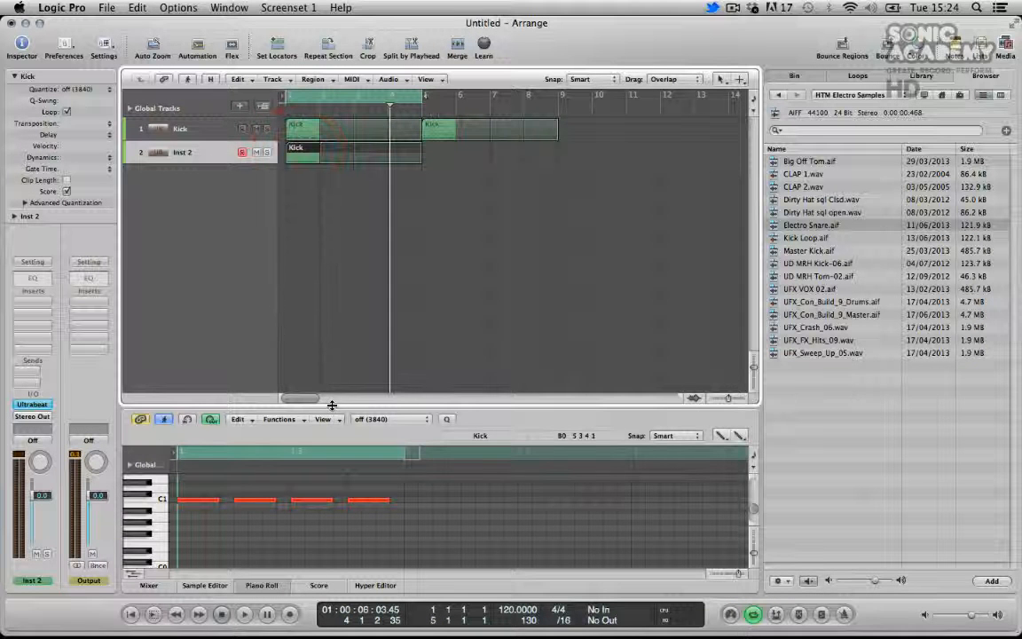
Select all notes of the copied region in the piano roll, shorten them to short hits, and play back
drag(332, 406, 269, 303)
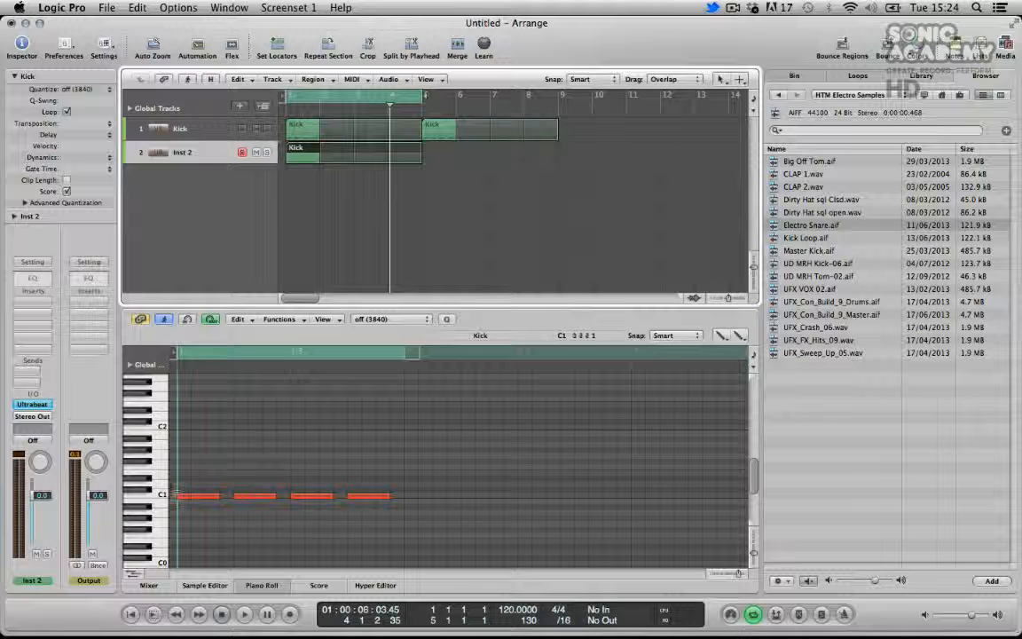
click(165, 498)
mouse_move(187, 497)
mouse_down()
mouse_move(188, 487)
mouse_move(219, 480)
mouse_move(382, 506)
mouse_up()
key(Delete)
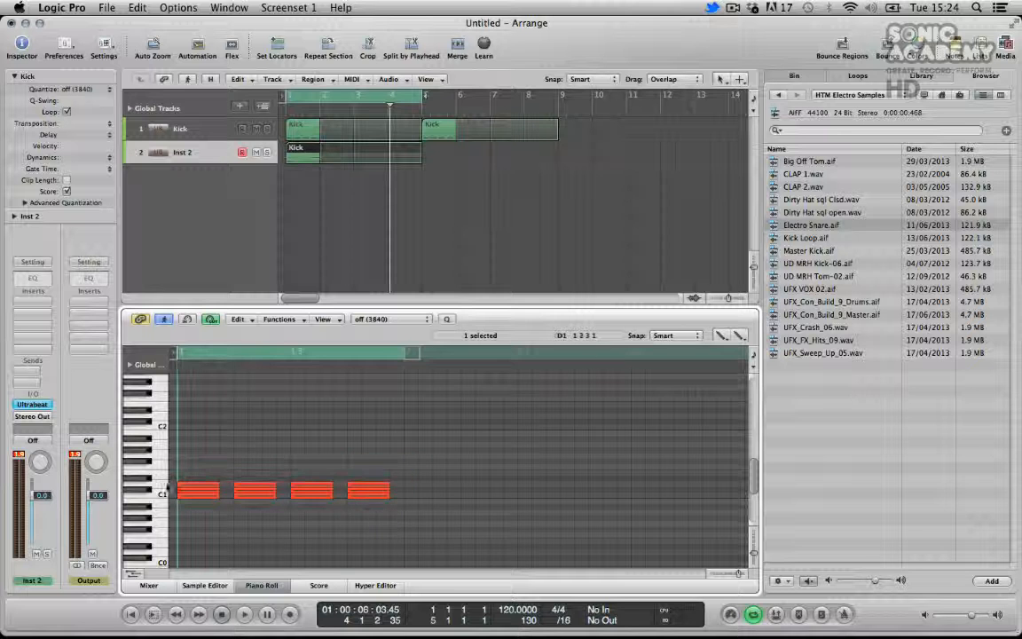
click(213, 337)
key(super+a)
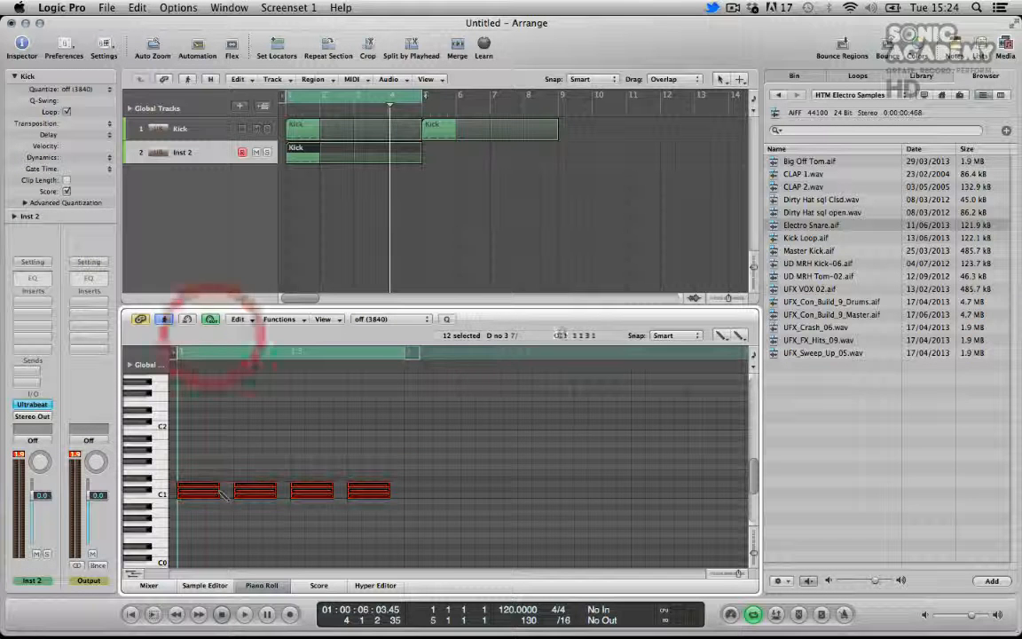
drag(215, 495, 188, 493)
key(space)
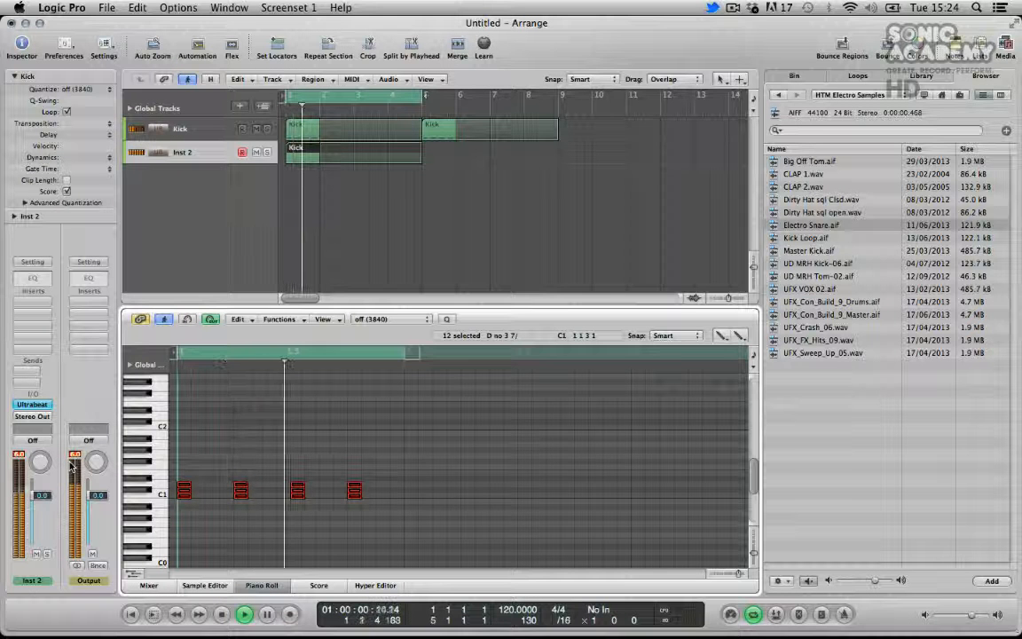
key(space)
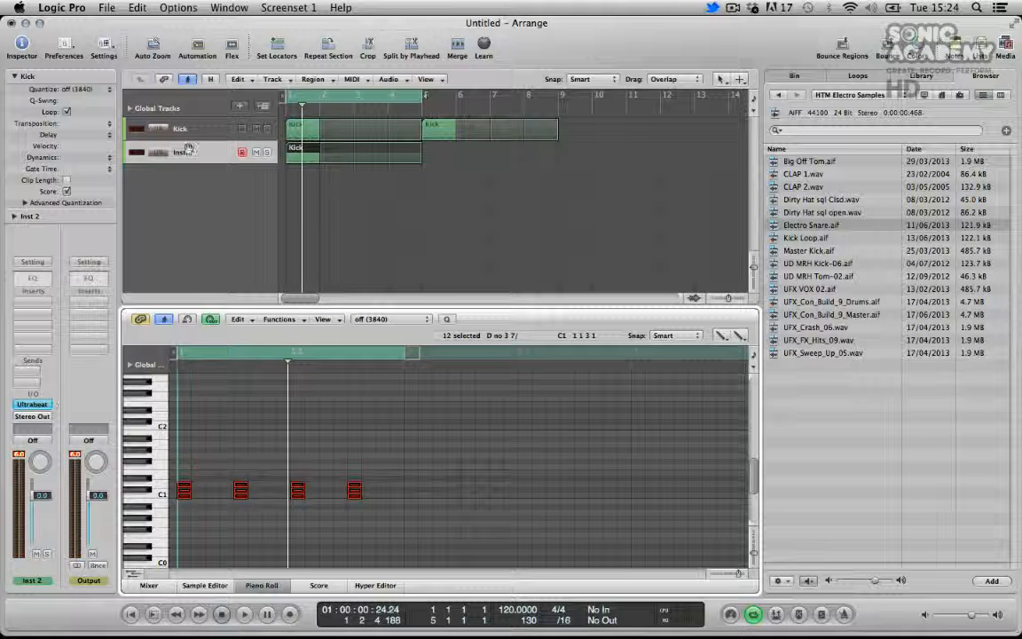
Rename the new track Clap
double_click(184, 151)
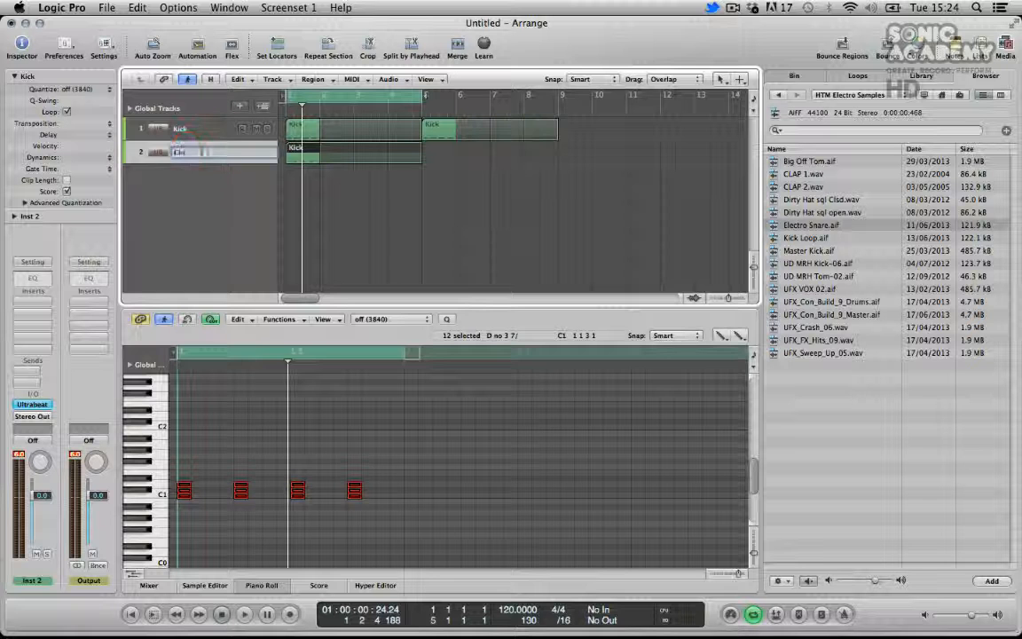
text(Clap)
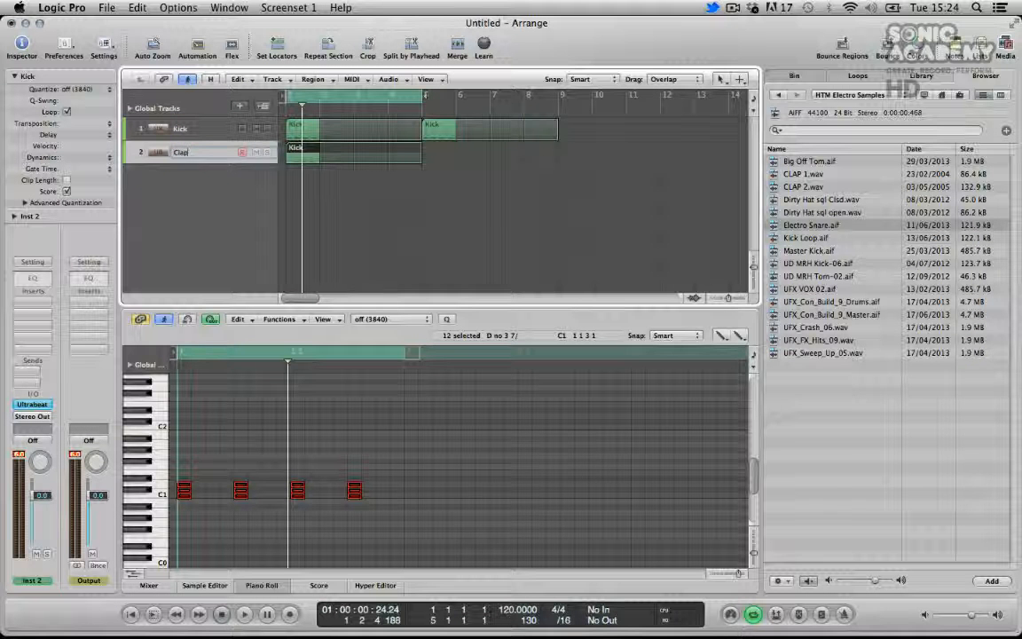
key(Return)
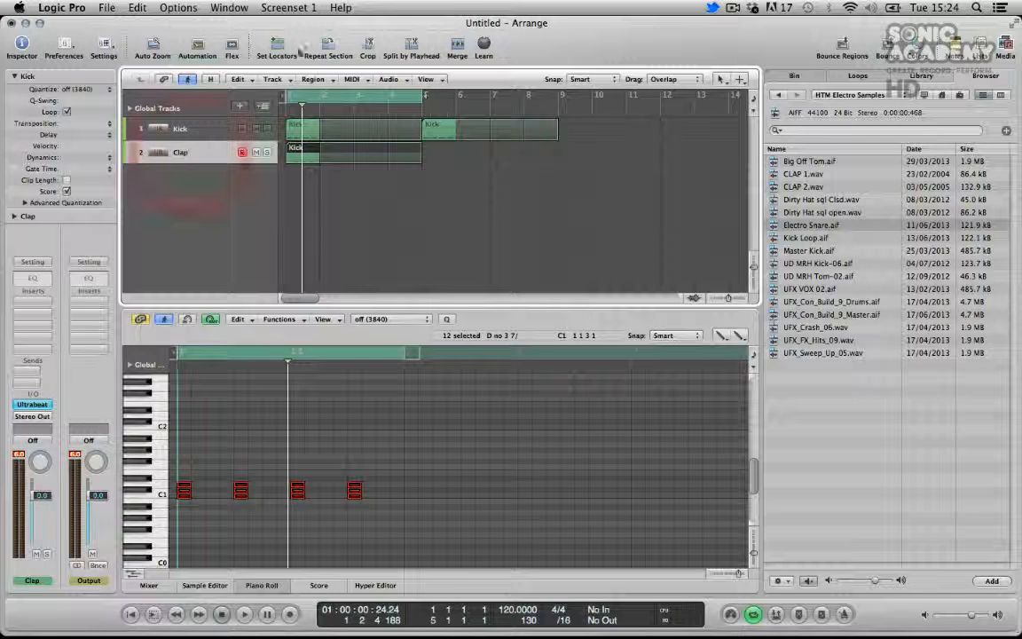
Name the track's regions after their track
click(312, 78)
click(355, 312)
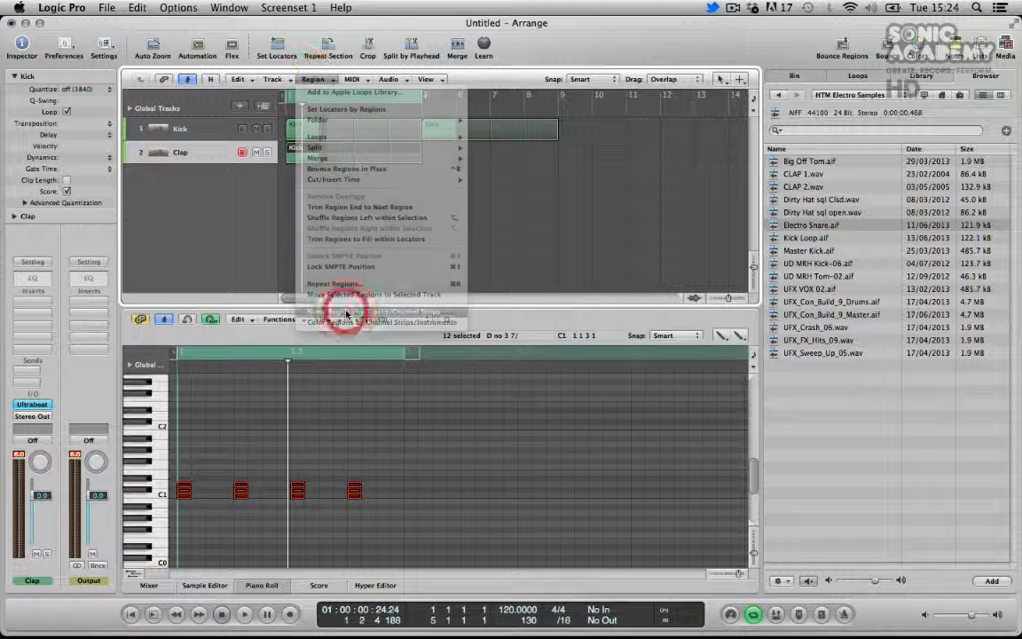
click(227, 237)
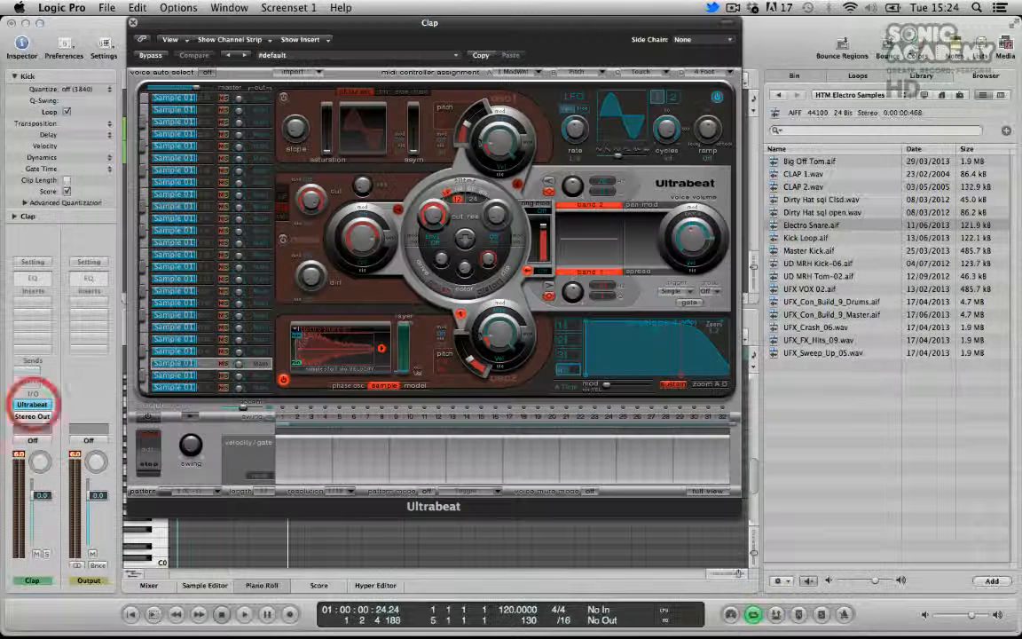
Reopen Ultrabeat on the Clap track and rename the lowest voice Clap 1
click(31, 403)
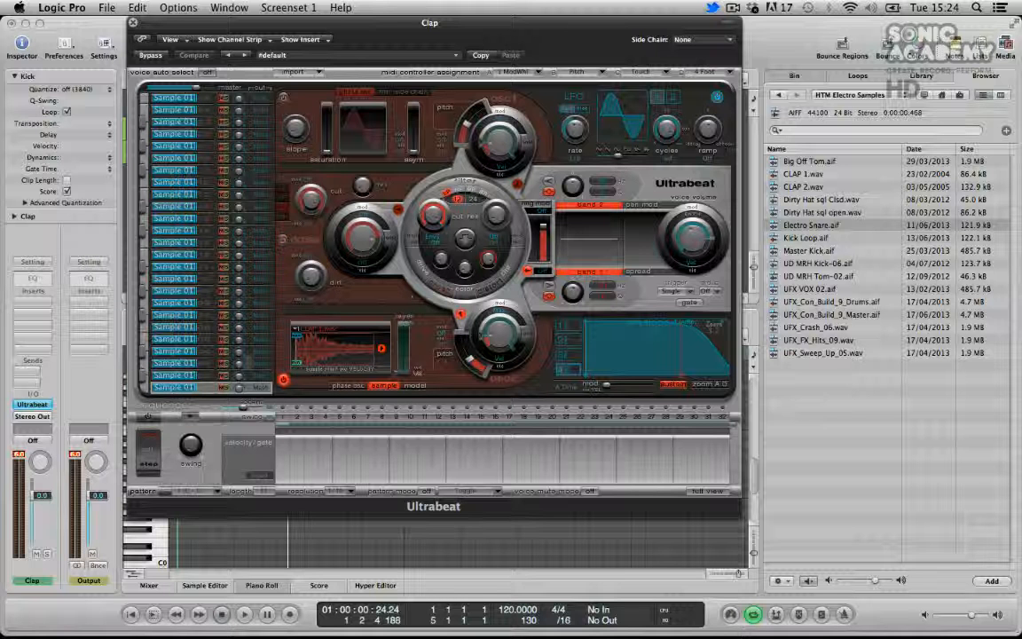
double_click(181, 387)
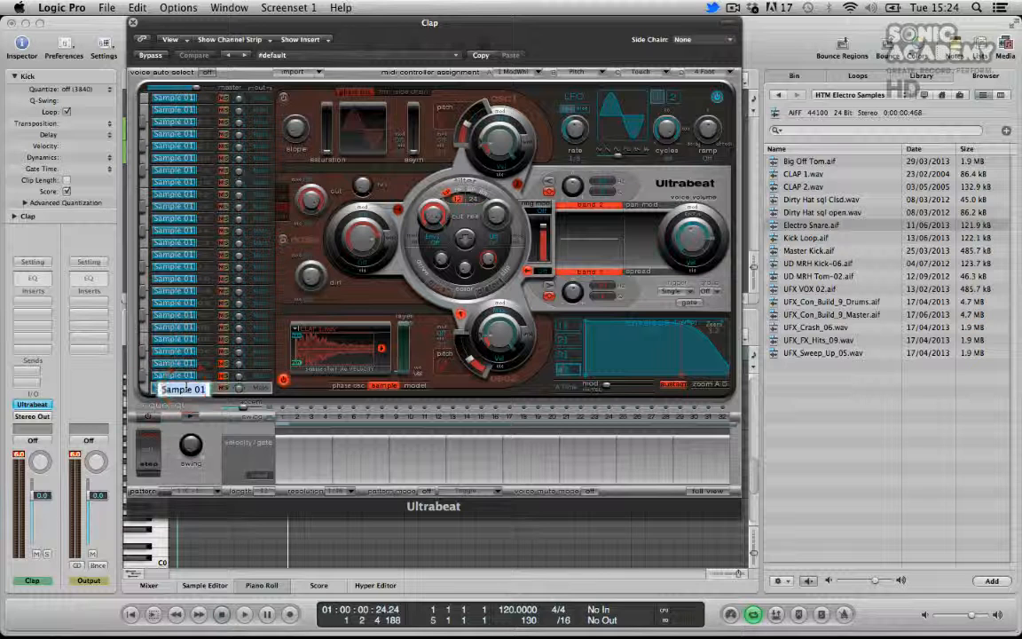
text(Clap 1)
key(Return)
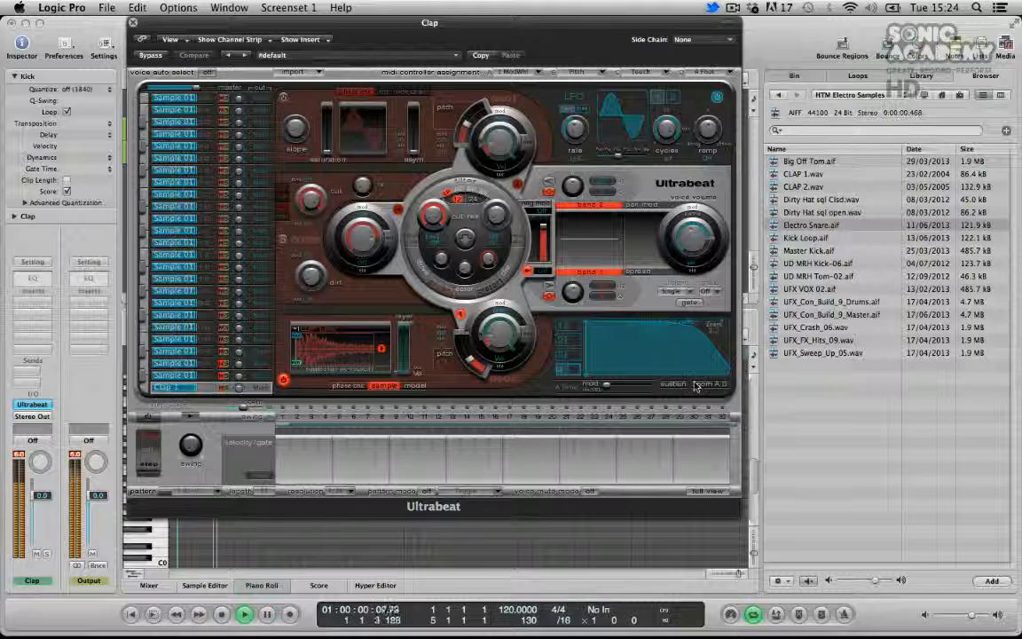
Lower the Clap 1 voice volume and shorten its envelope decay to about 130 ms
mouse_move(690, 249)
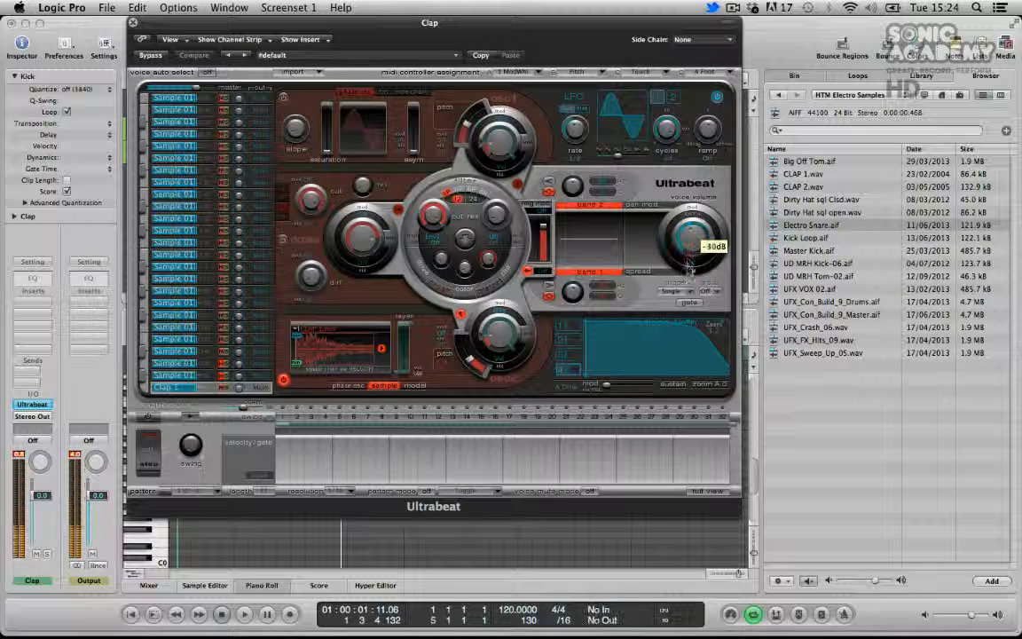
drag(691, 248, 691, 260)
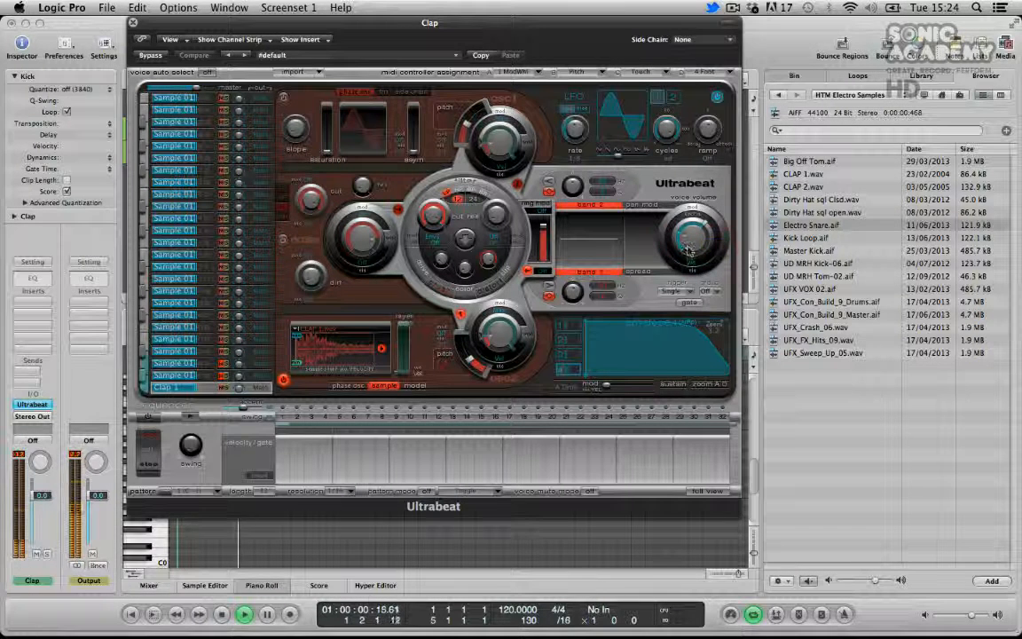
click(690, 249)
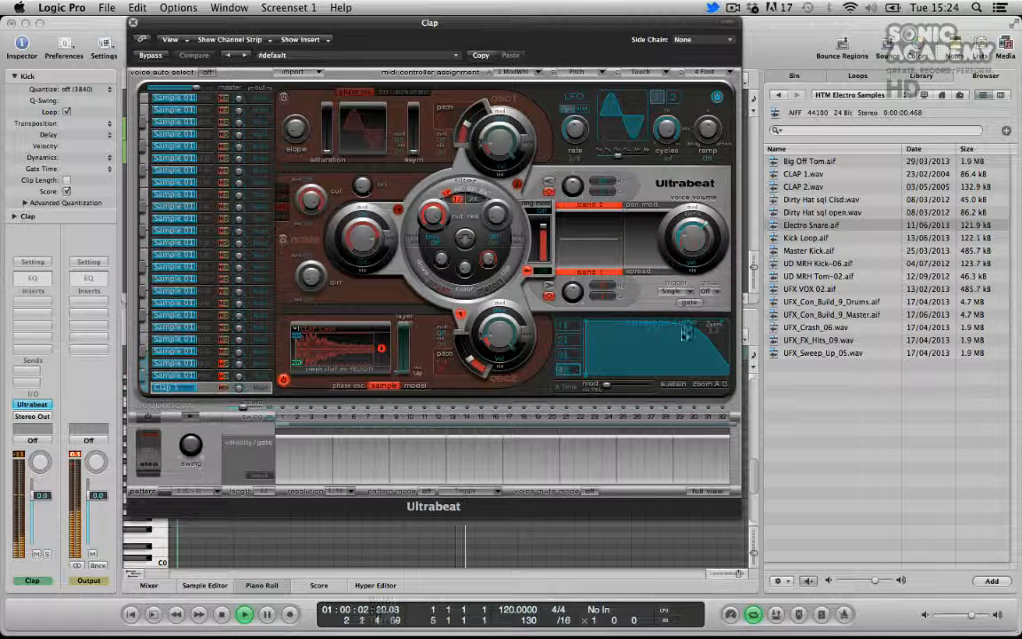
drag(726, 385, 631, 380)
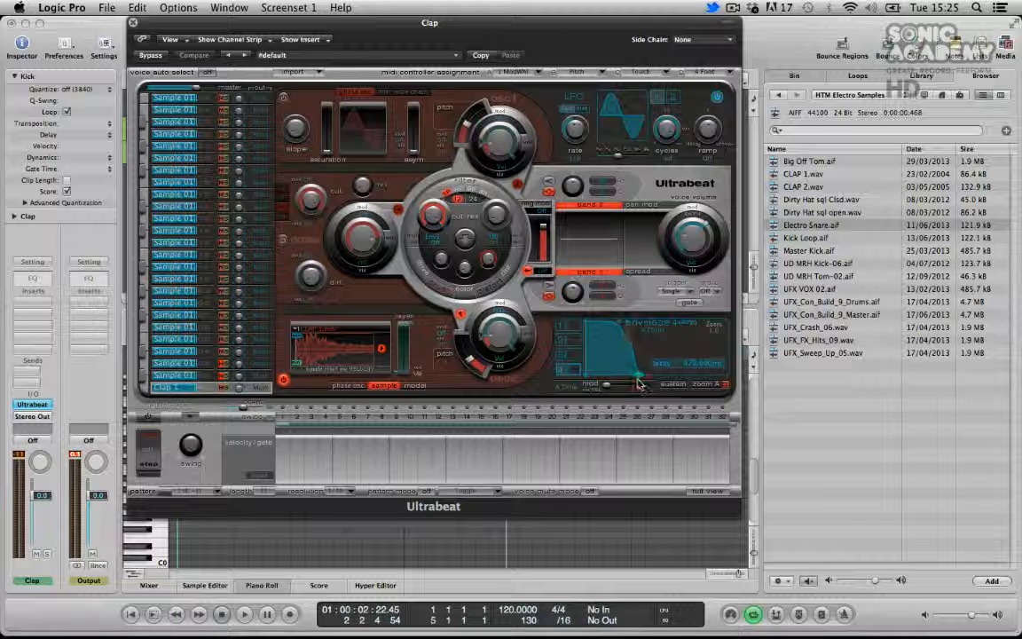
drag(639, 383, 606, 382)
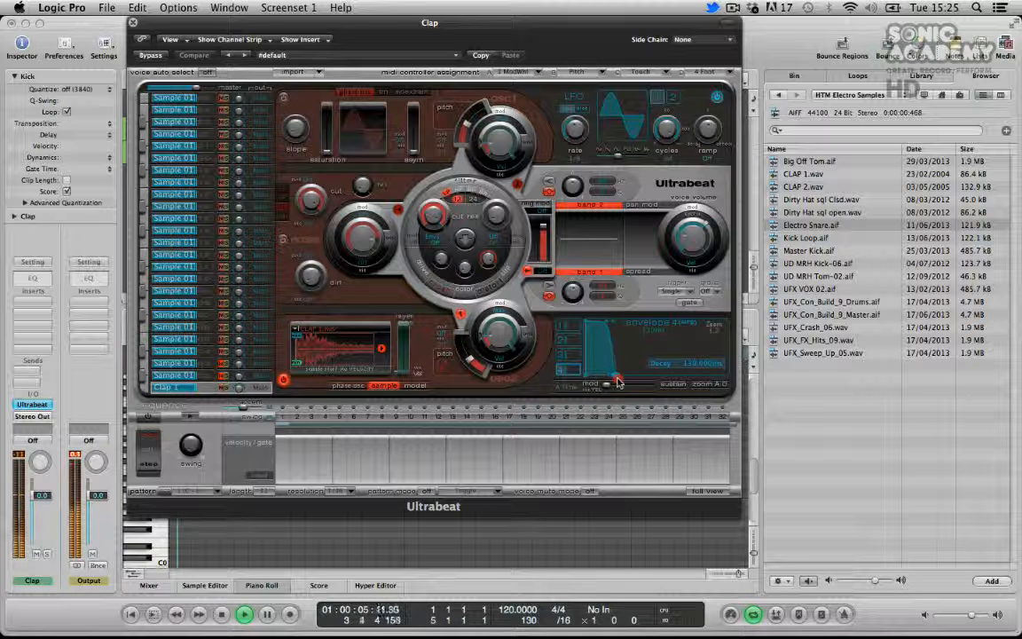
Fine-tune Clap 1's envelope decay, select the voice above it and audition the clap voices in playback
drag(625, 381, 630, 382)
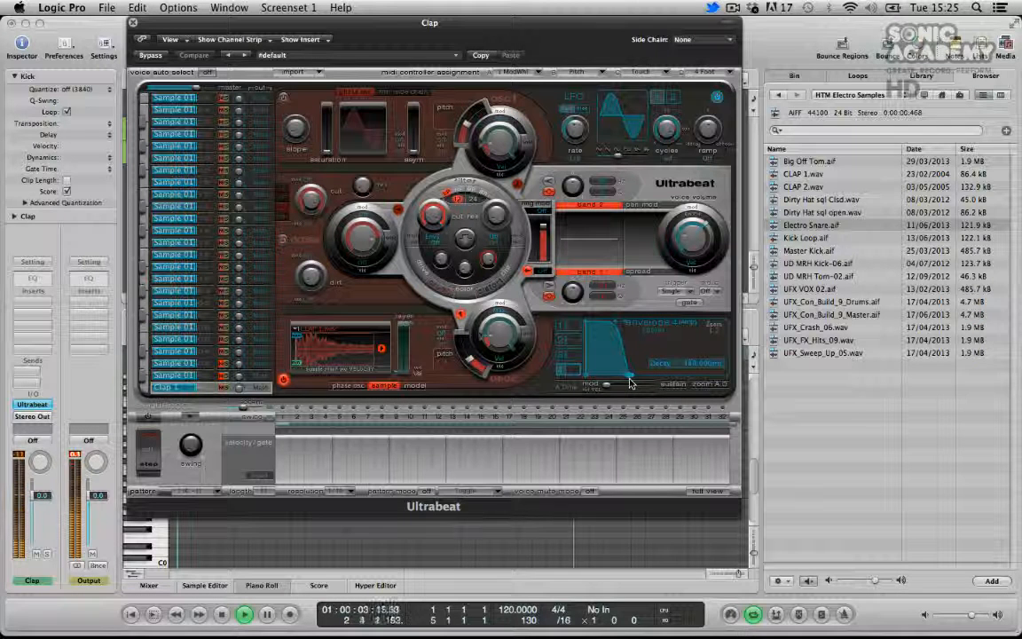
click(194, 376)
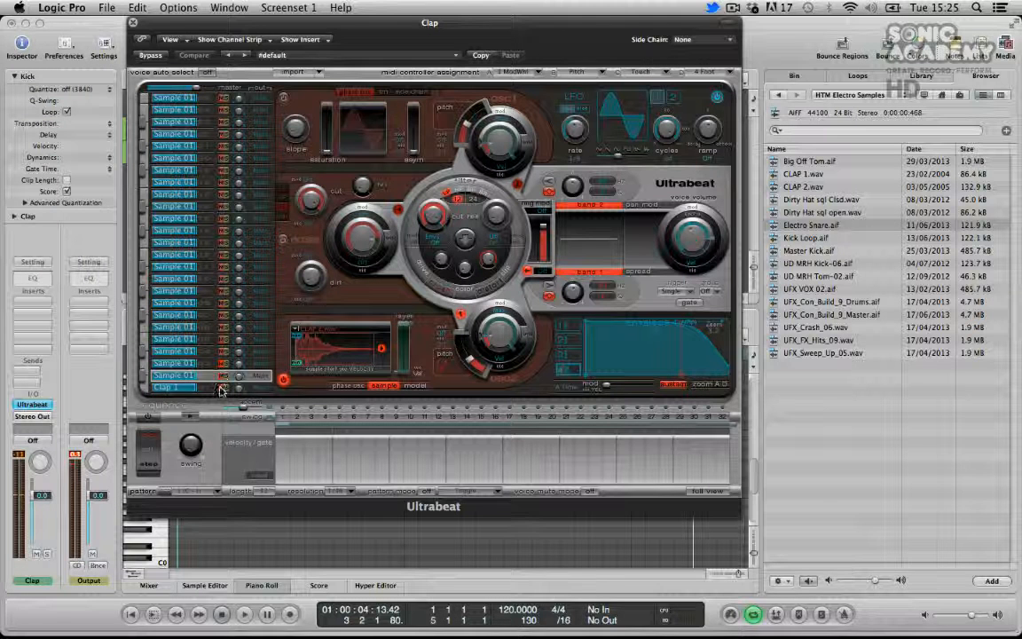
click(222, 388)
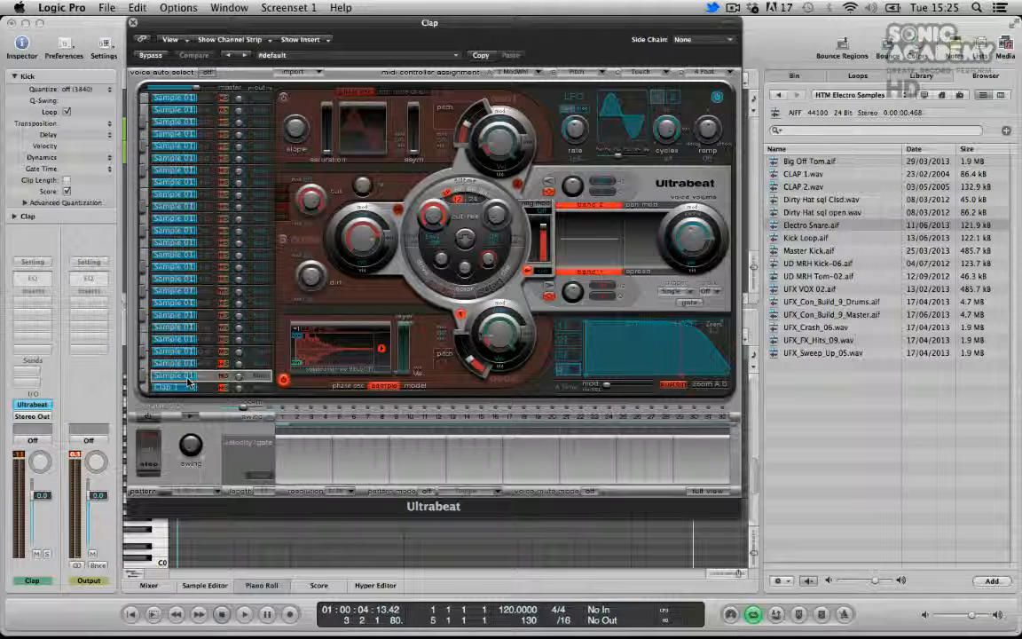
key(space)
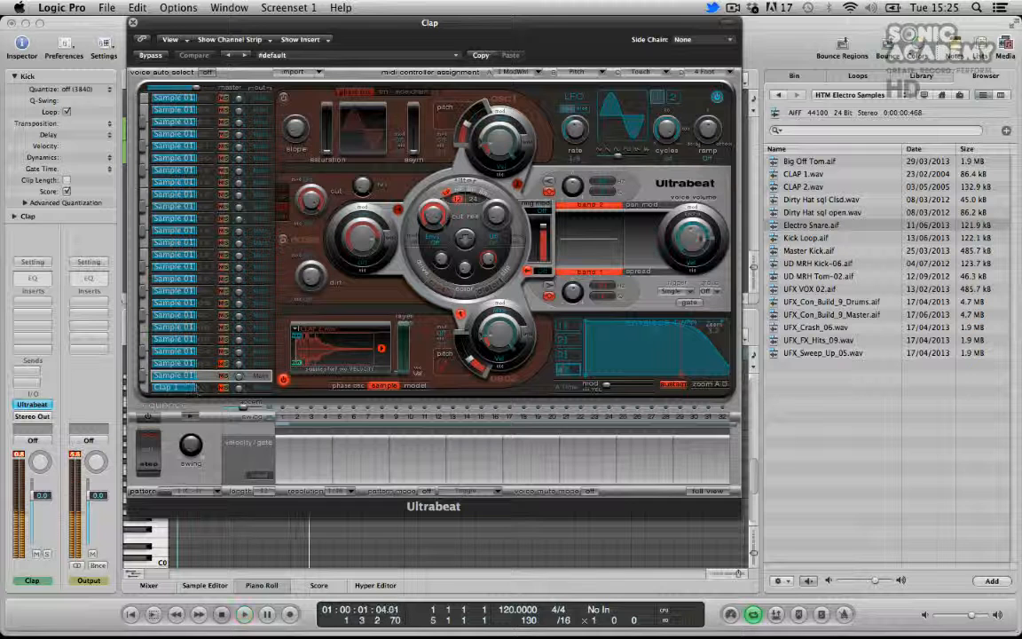
Lower the second voice's volume and shorten its envelope decay while playing the loop
drag(688, 244, 689, 249)
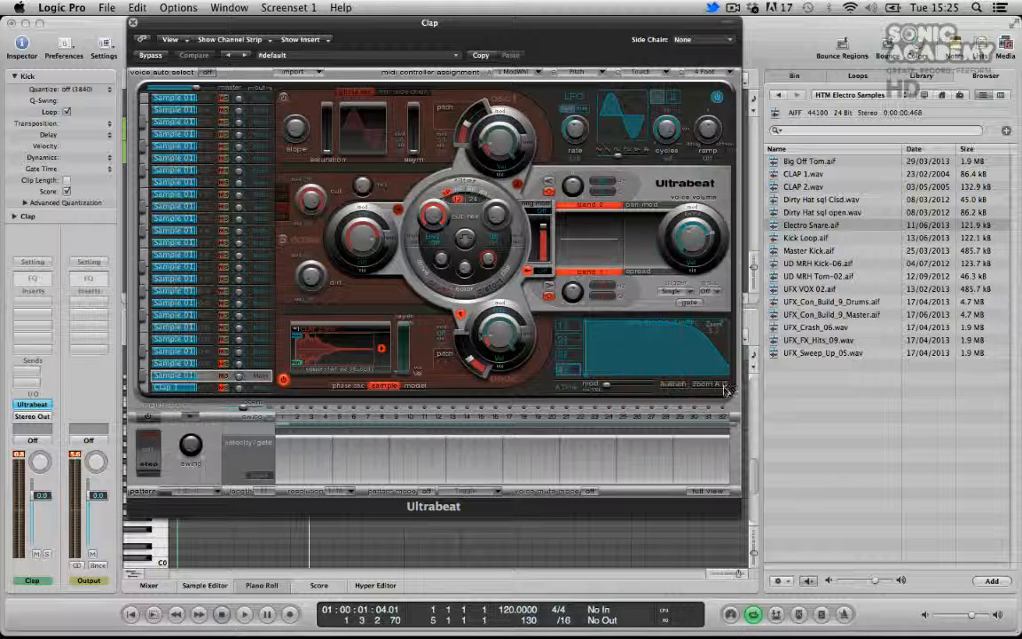
click(725, 384)
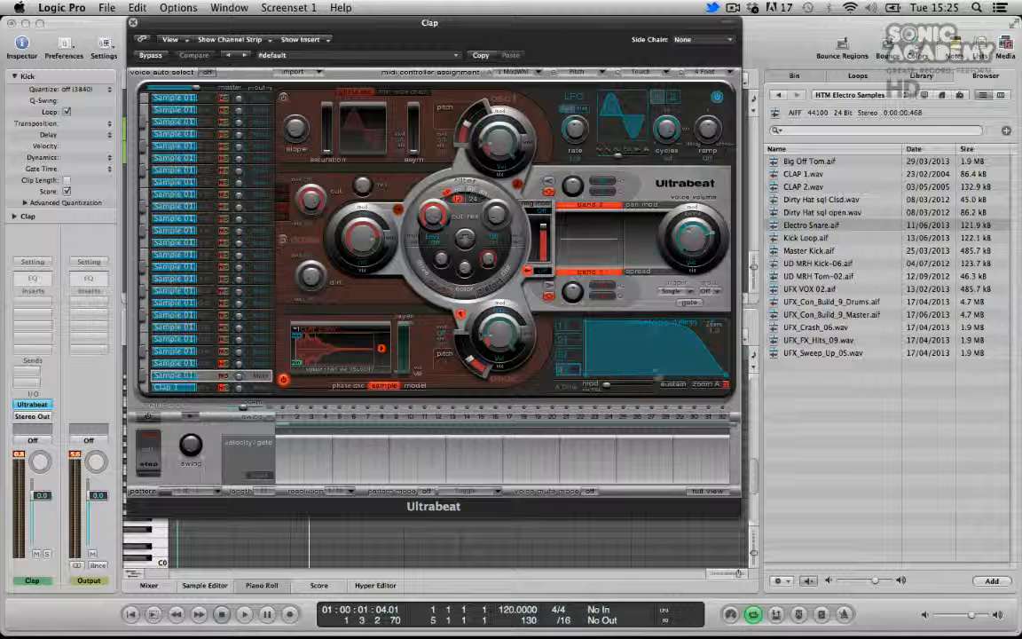
drag(726, 380, 639, 379)
key(space)
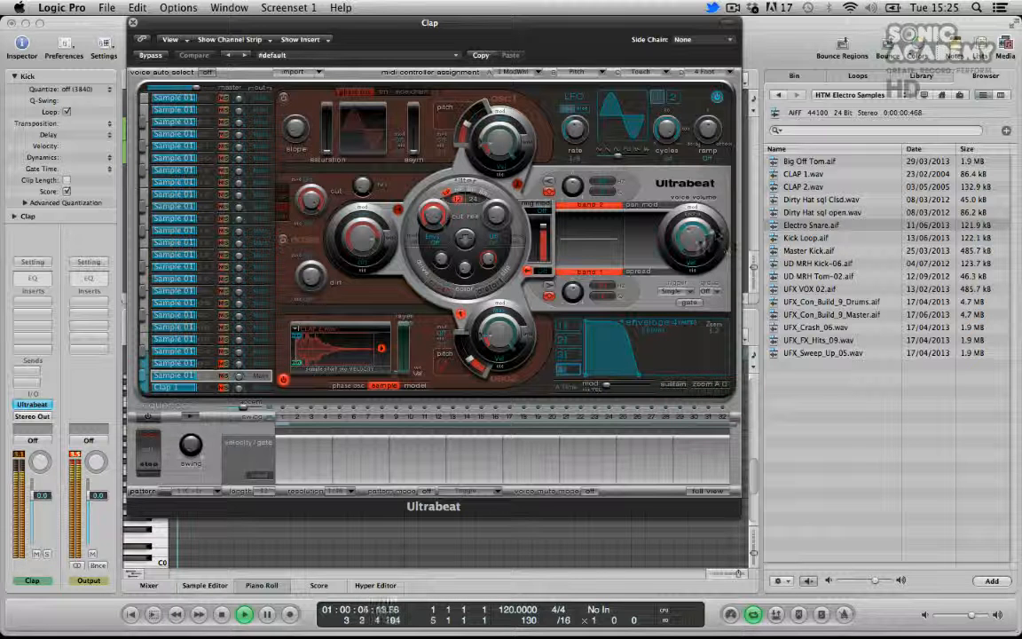
drag(699, 236, 698, 244)
key(space)
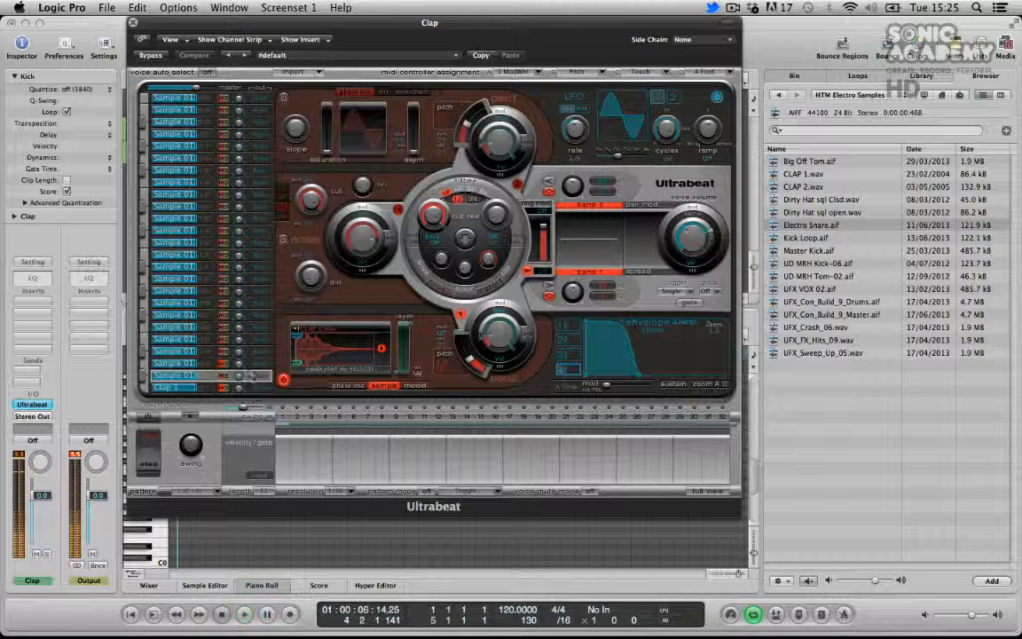
Rename the second-lowest voice Clap 2
double_click(194, 376)
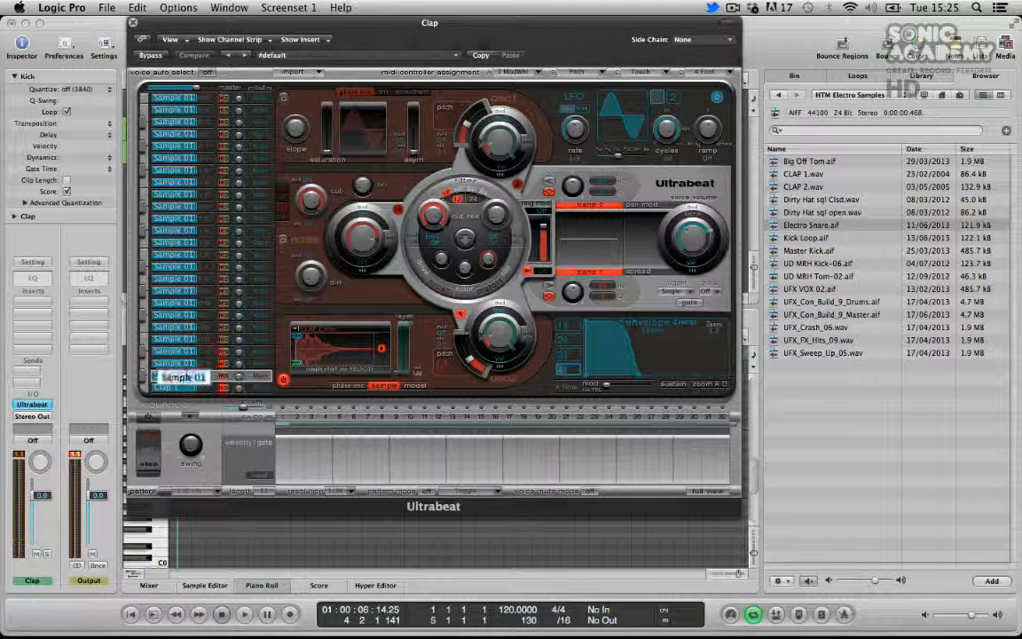
text(Clap 2)
key(Return)
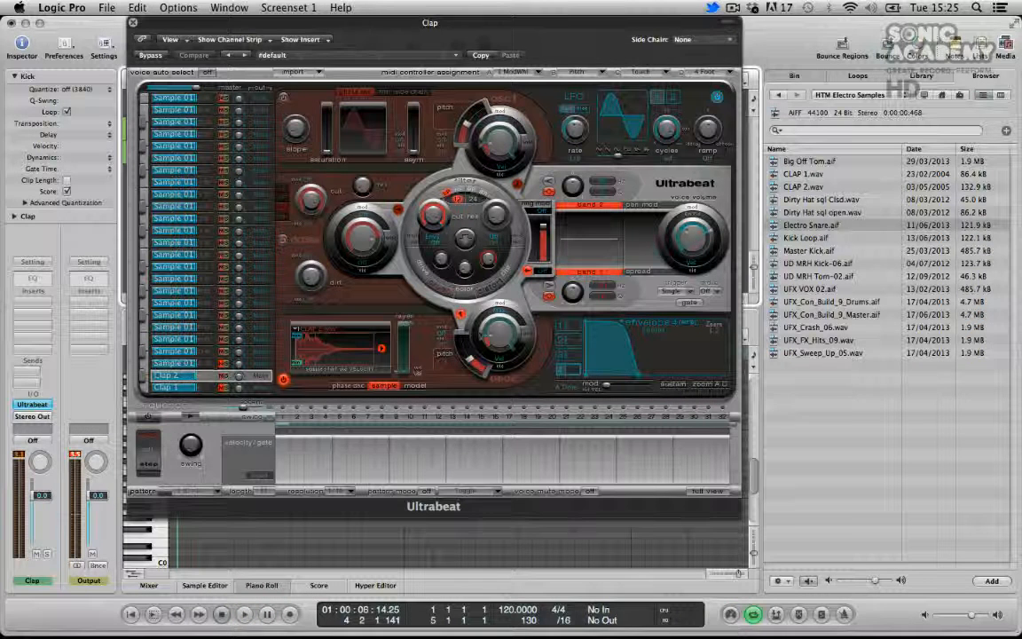
Select the third-lowest voice and shorten its envelope decay sharply
click(177, 363)
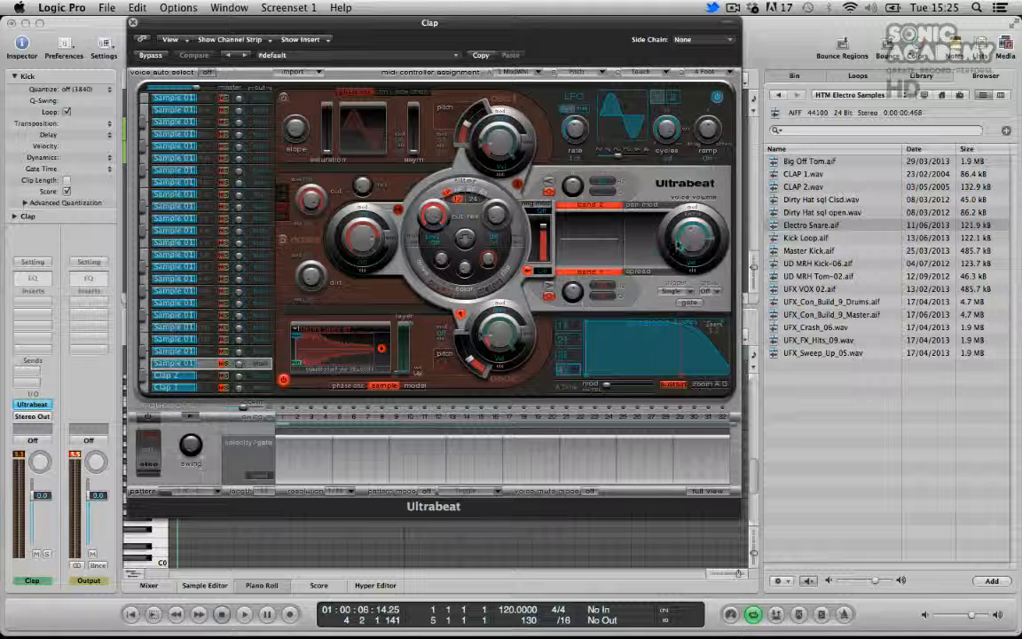
click(678, 385)
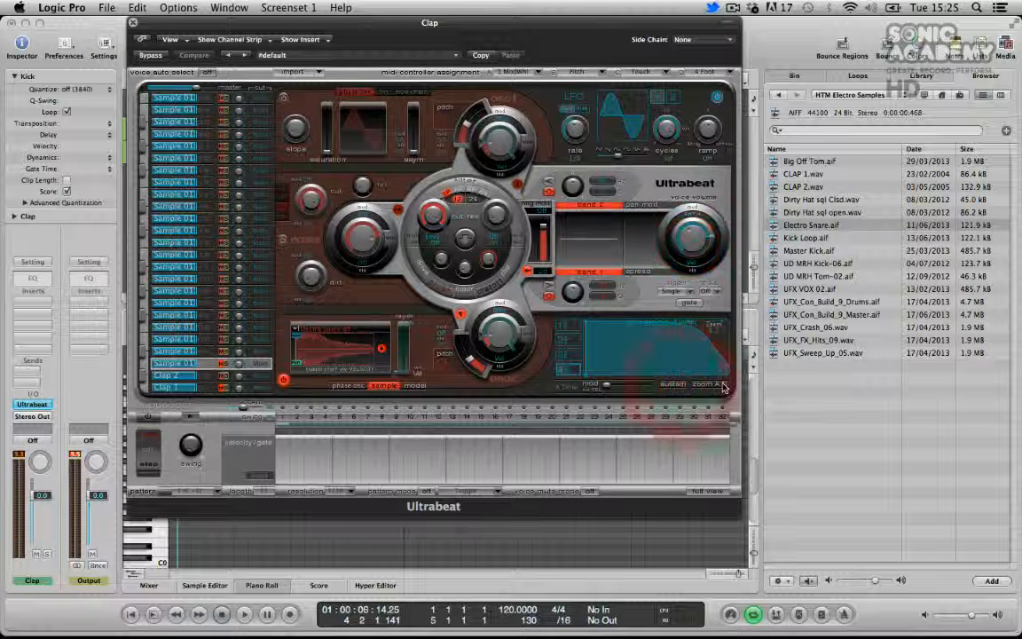
drag(724, 383, 611, 373)
key(space)
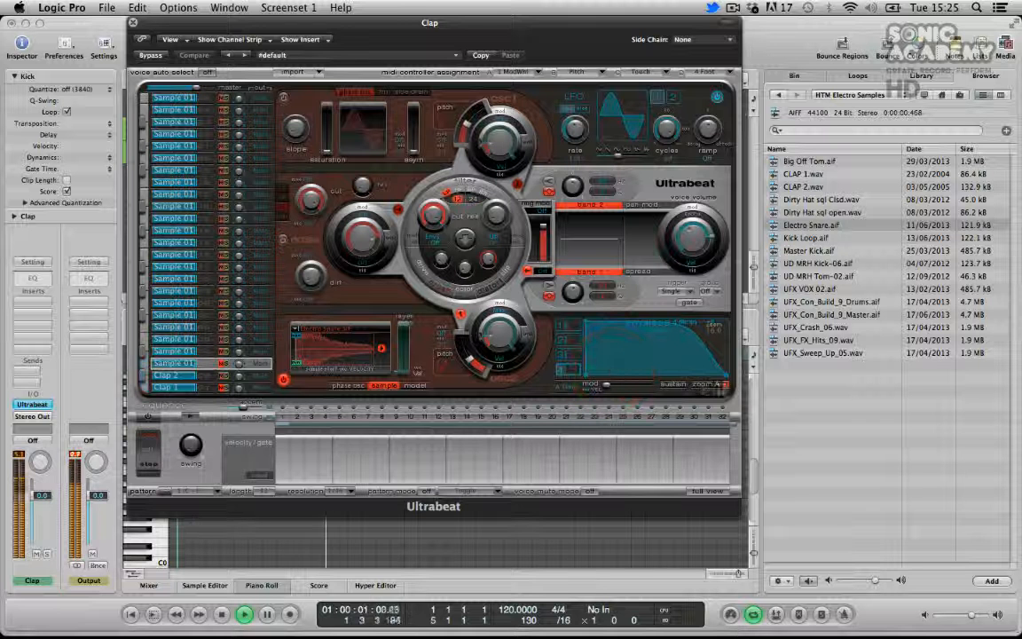
Audition the third voice alongside Clap 2 and lower the third voice's volume slightly
click(223, 363)
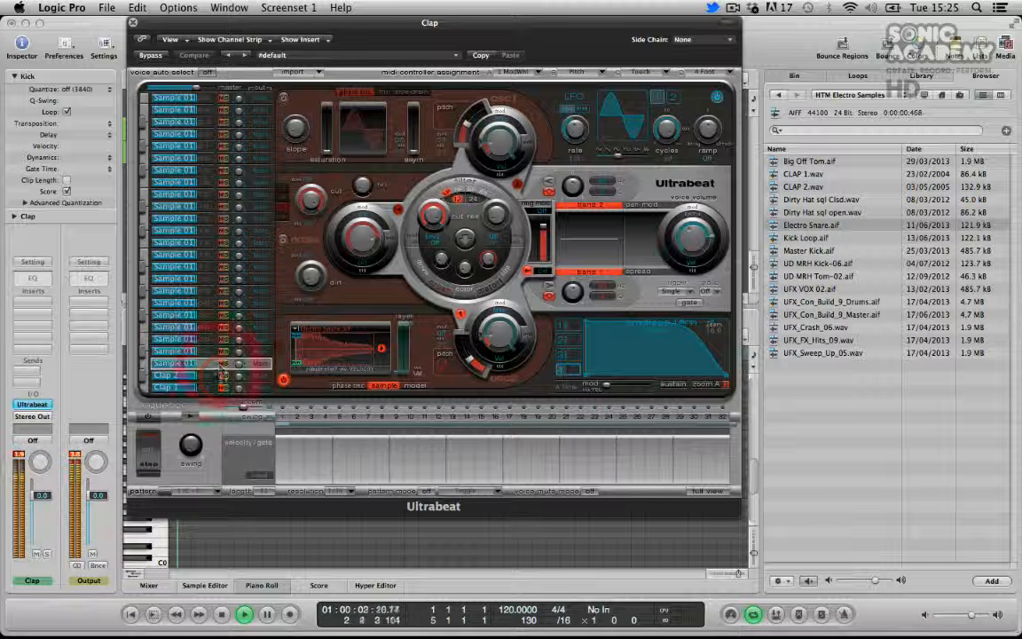
click(223, 377)
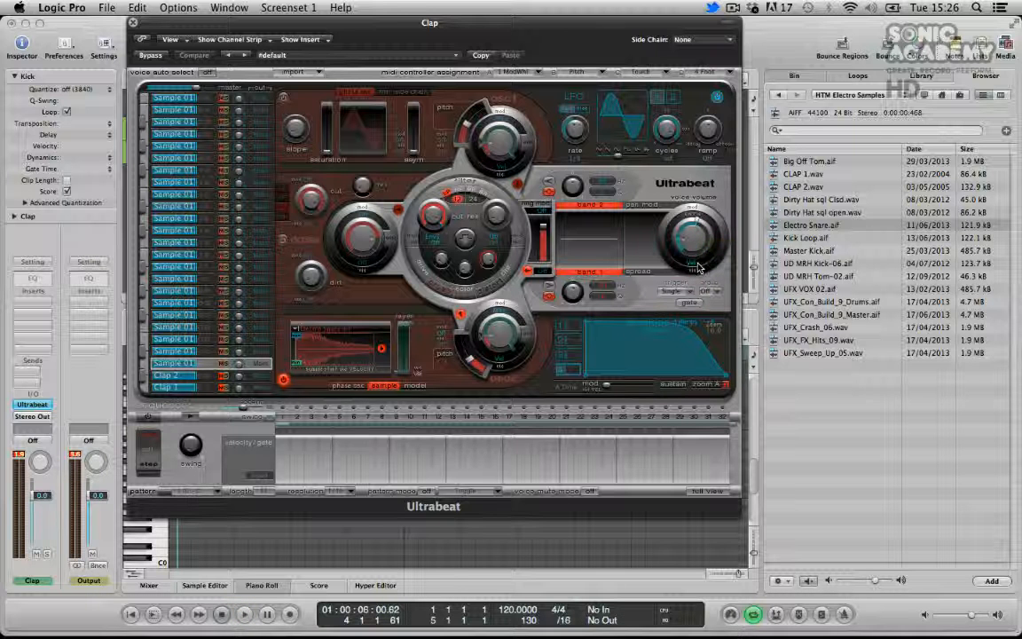
key(space)
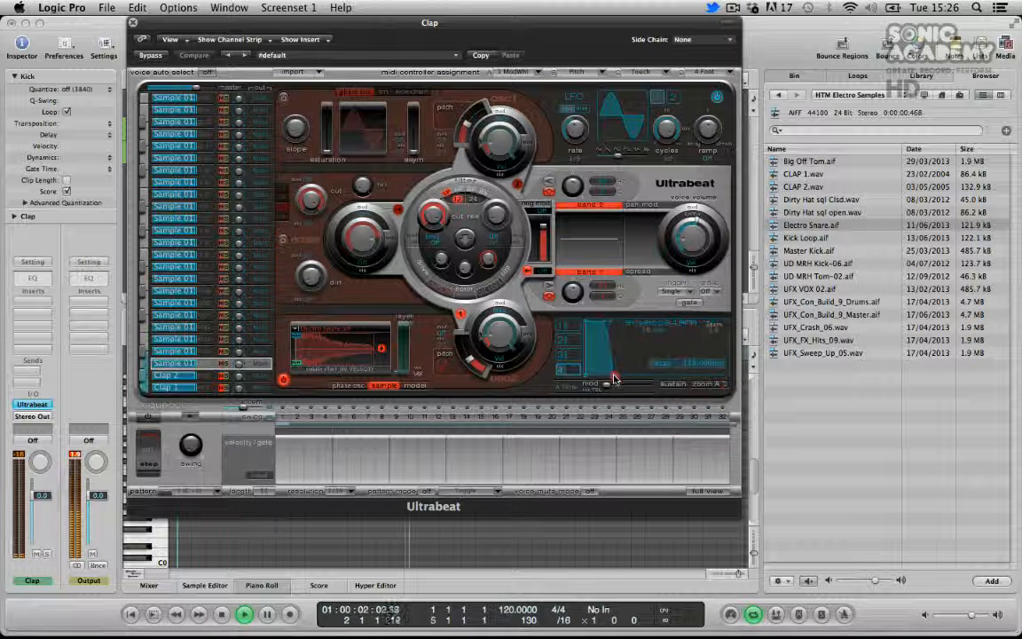
drag(691, 227, 690, 233)
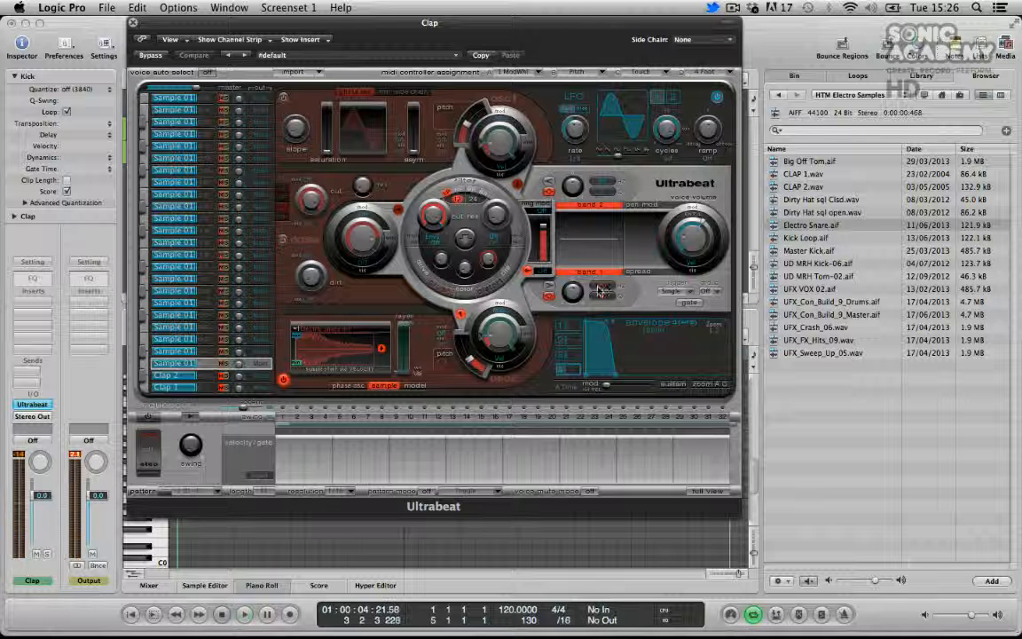
Enable the third voice's EQ bands and cut its lower band to about -7.5 dB
drag(572, 292, 569, 313)
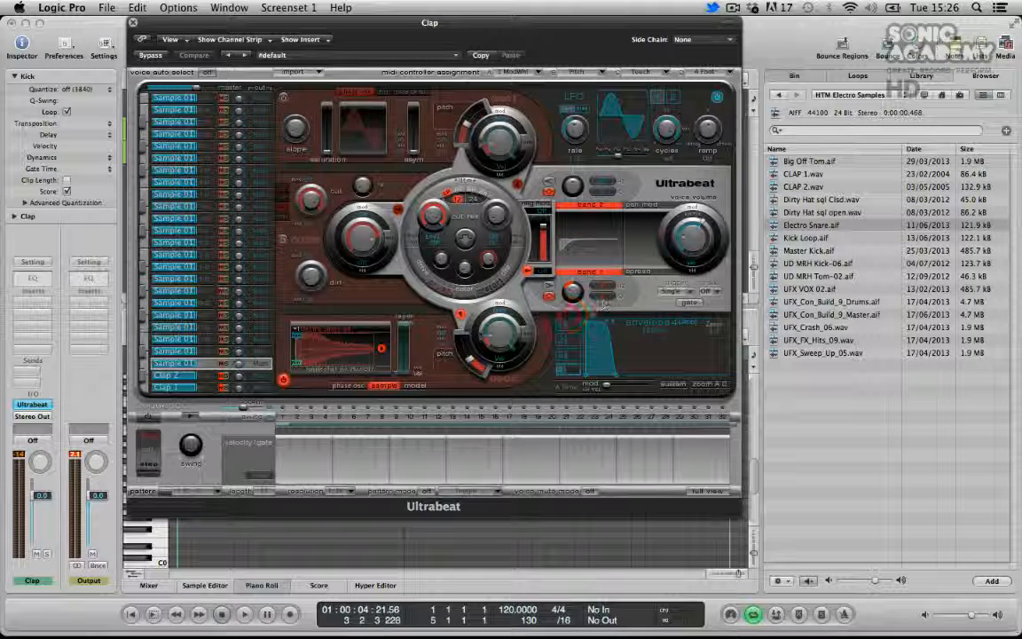
click(549, 192)
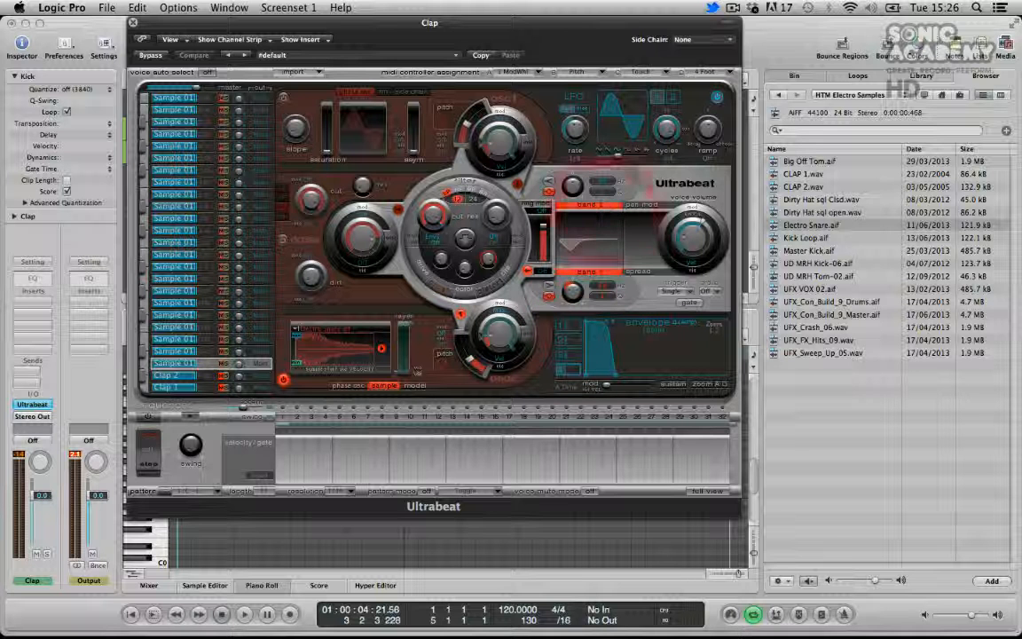
click(549, 286)
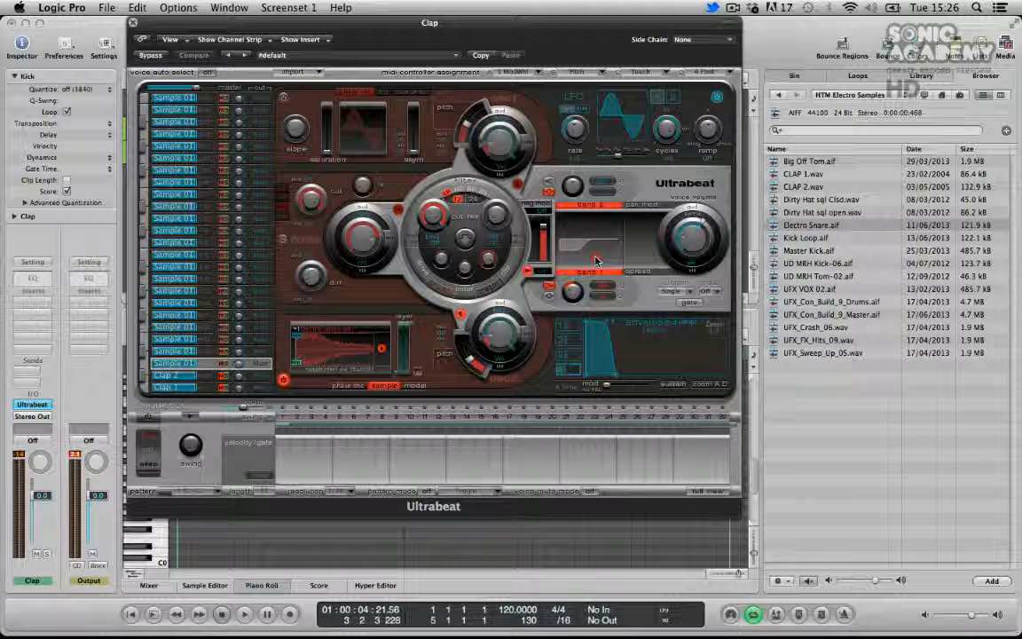
key(space)
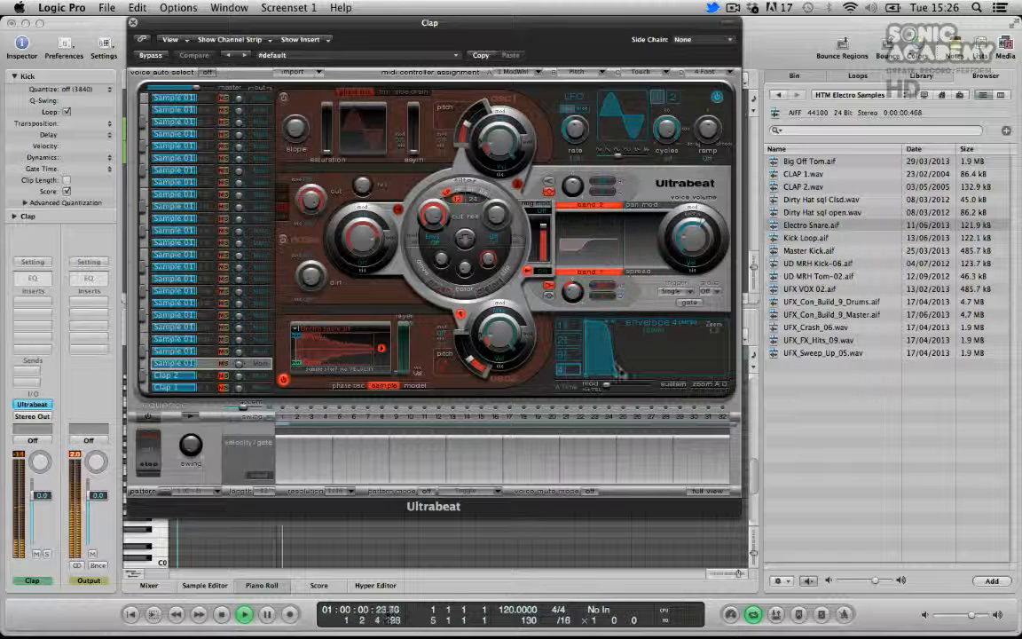
drag(573, 295, 575, 293)
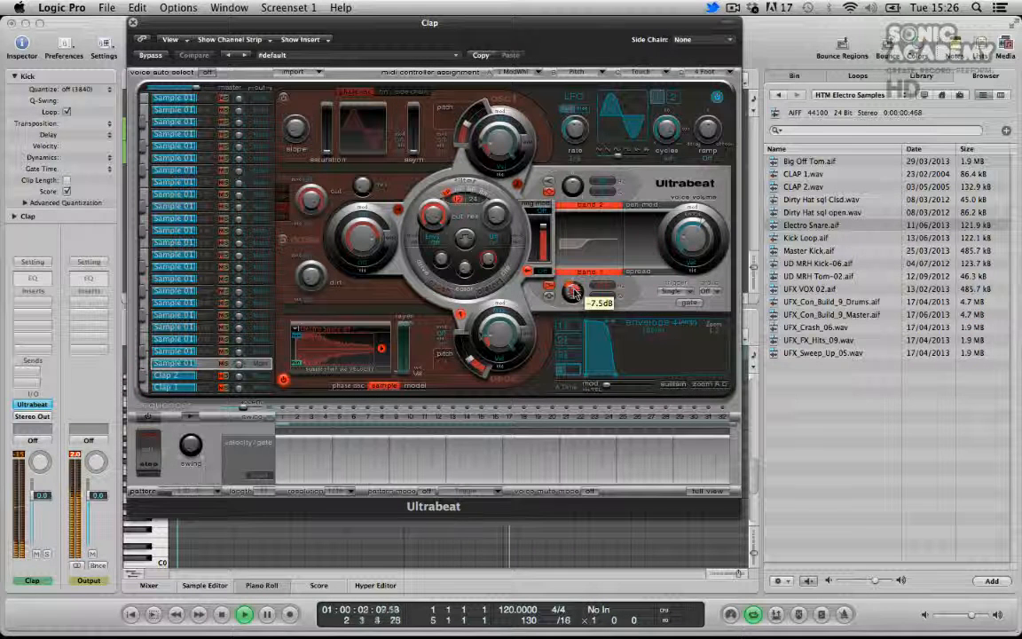
Raise the third voice's volume slightly and audition it against both Clap voices
drag(692, 239, 691, 235)
key(space)
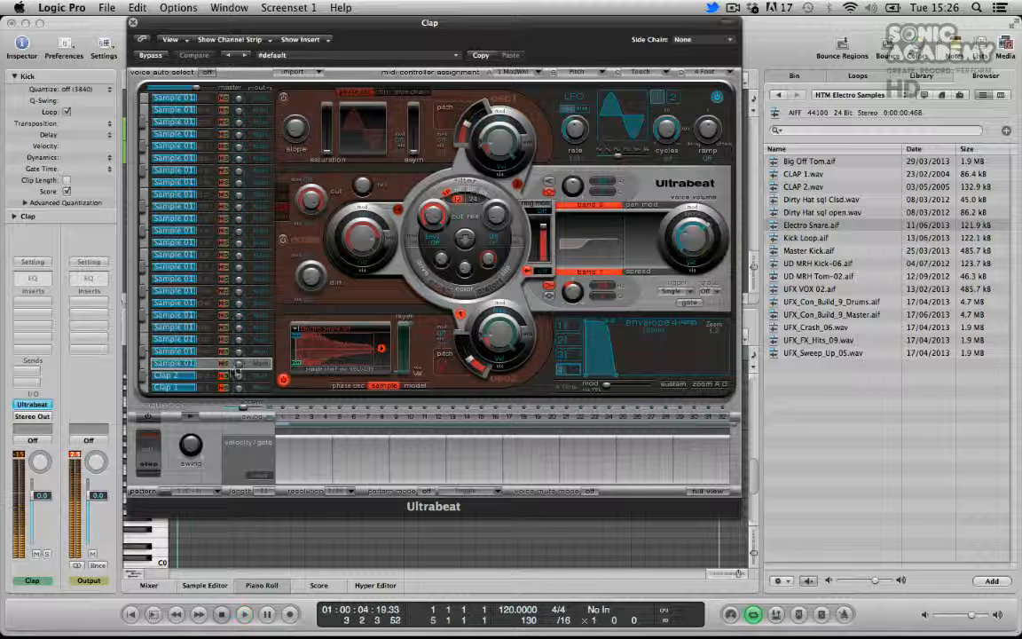
click(221, 375)
click(220, 386)
key(space)
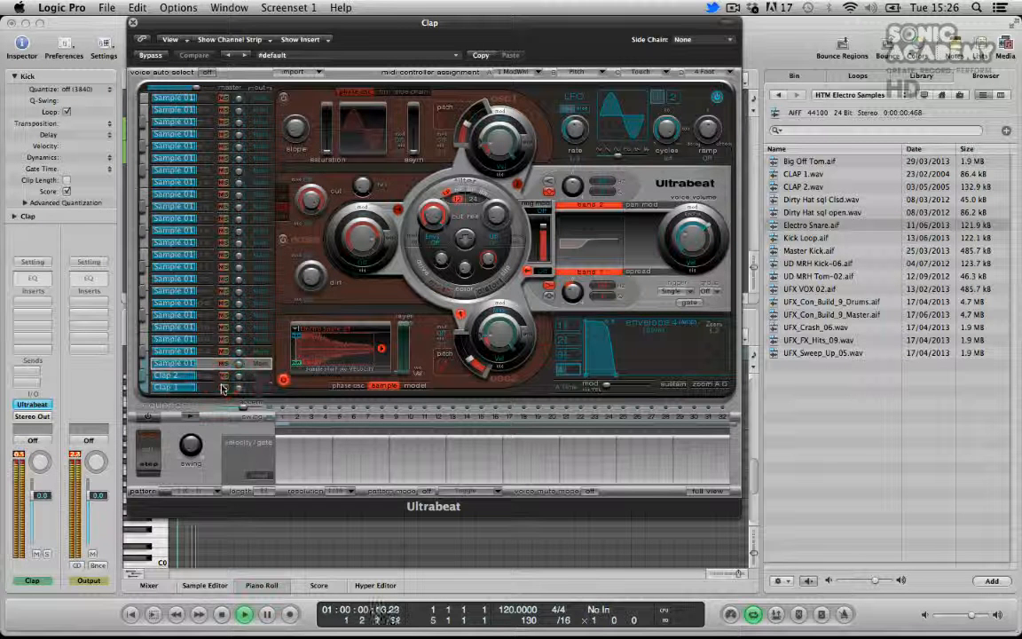
click(224, 376)
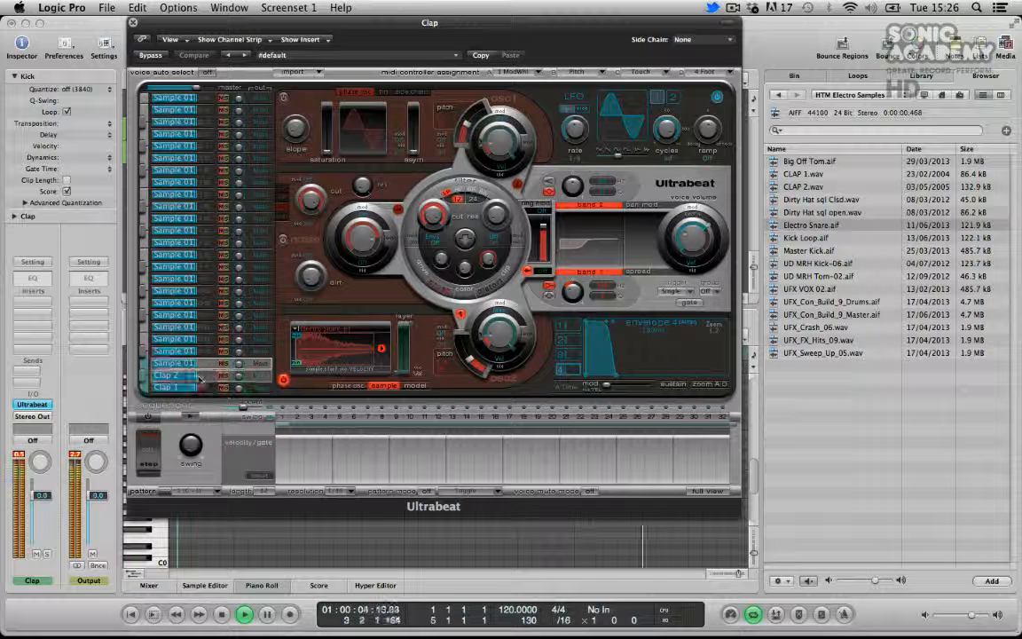
Select Clap 2 and lower the Clap channel's volume fader to -9.8 dB
click(200, 377)
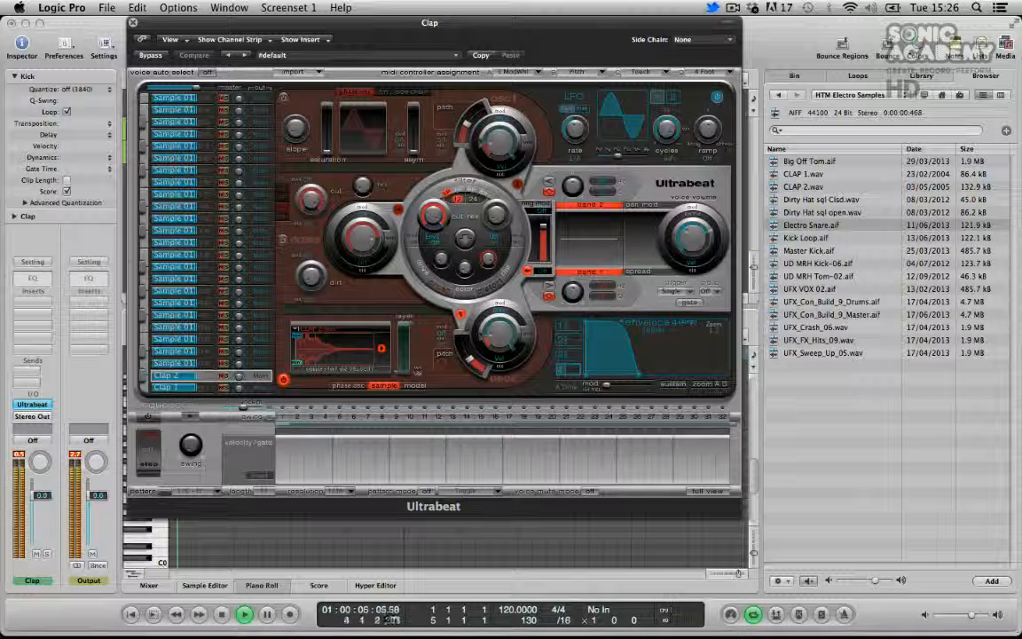
drag(41, 495, 60, 477)
click(20, 454)
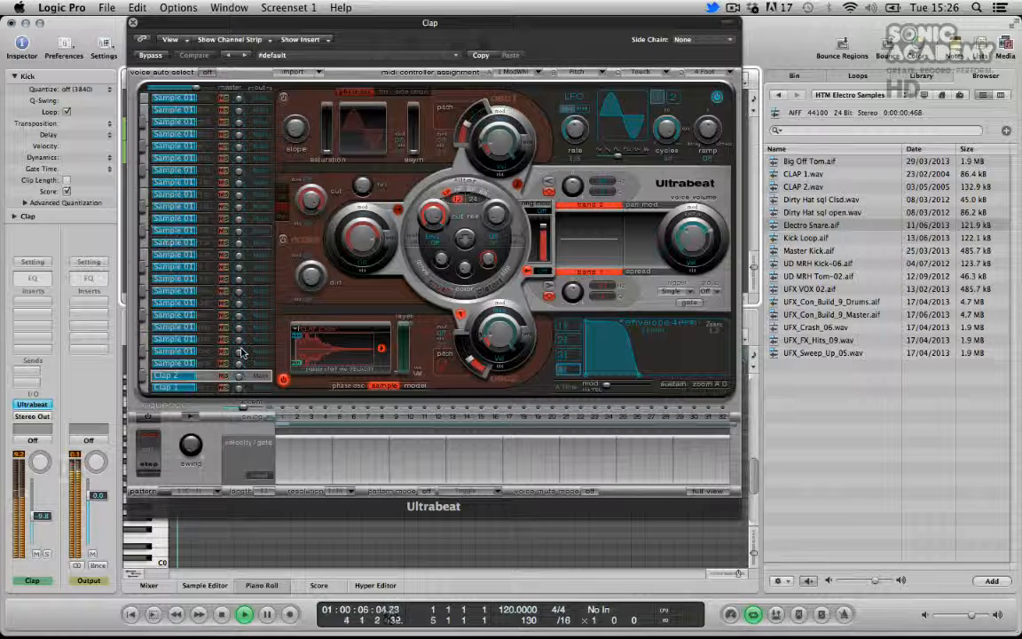
Select the third voice and raise its volume slightly during playback
click(170, 362)
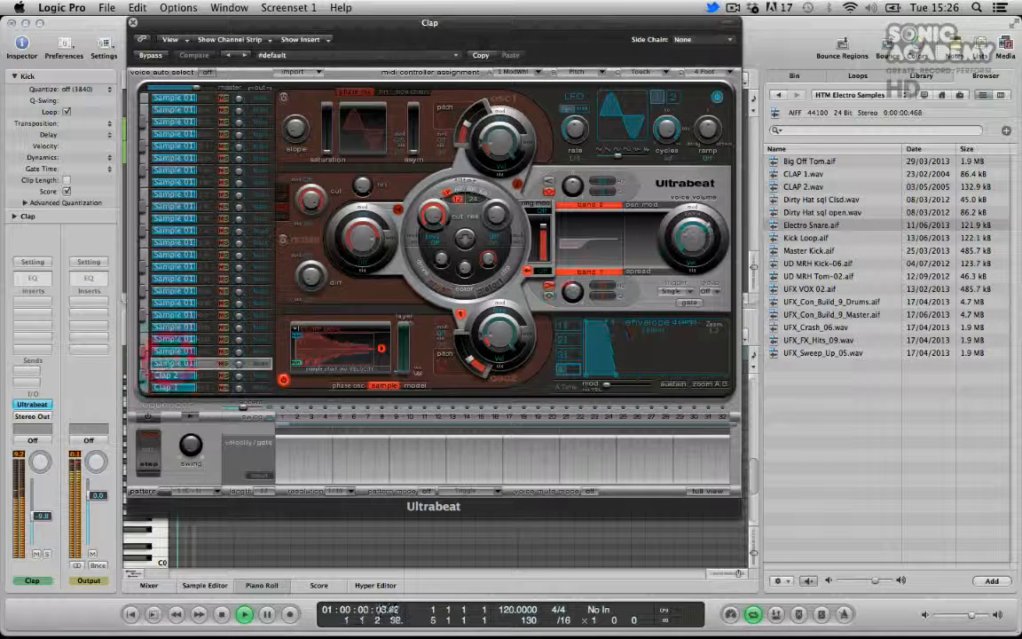
key(space)
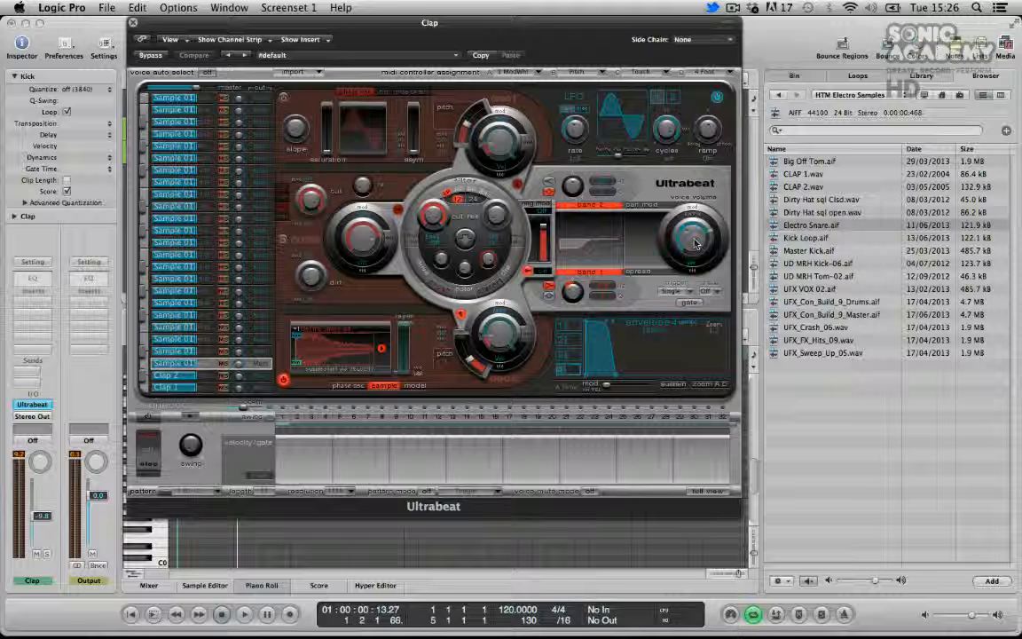
key(space)
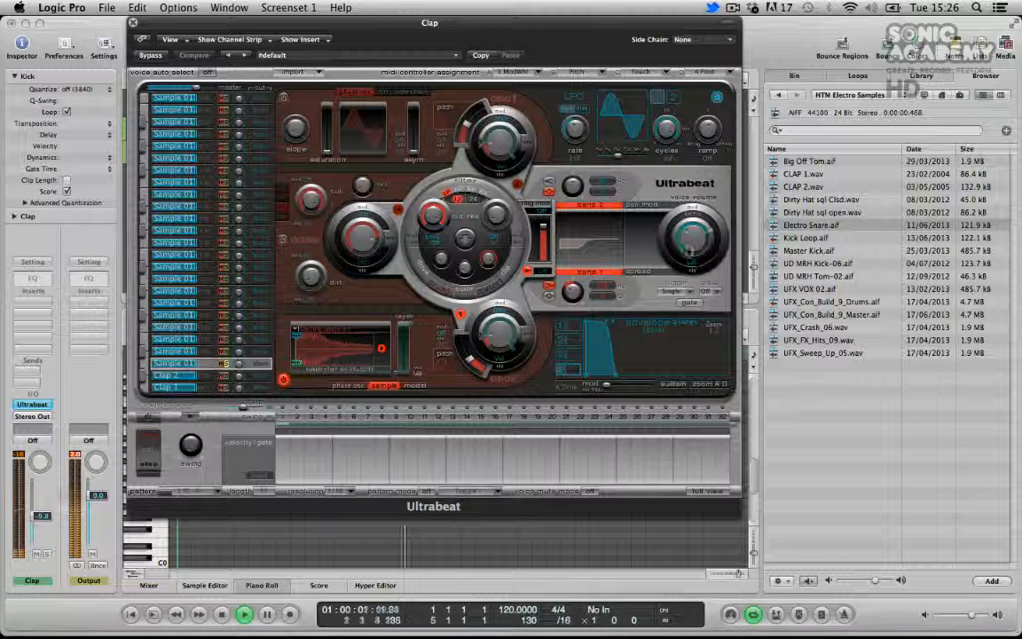
drag(688, 243, 687, 239)
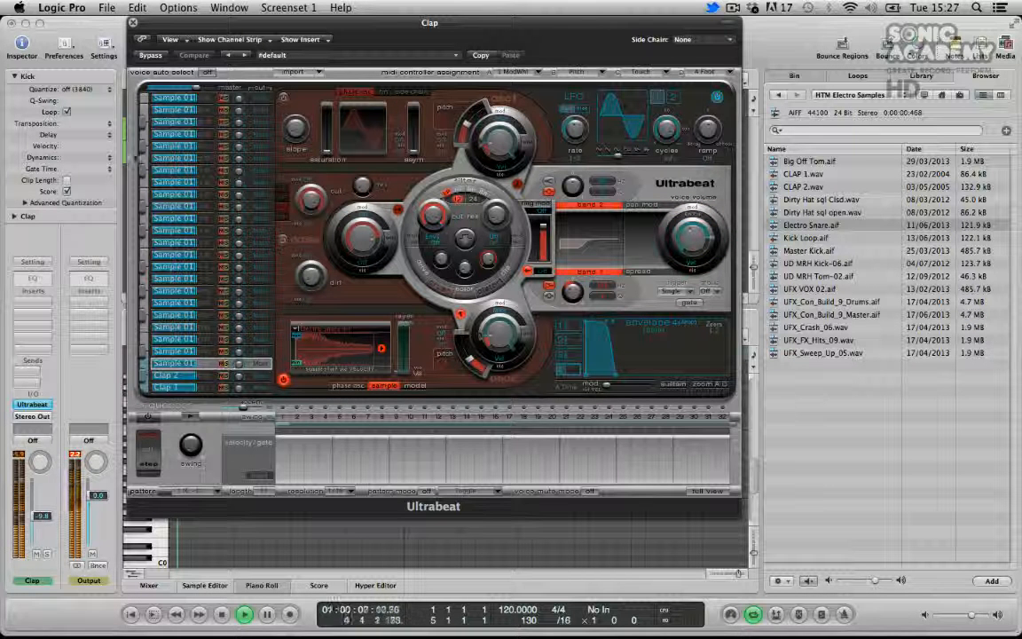
Close Ultrabeat and select all four clap notes in the piano roll
click(134, 23)
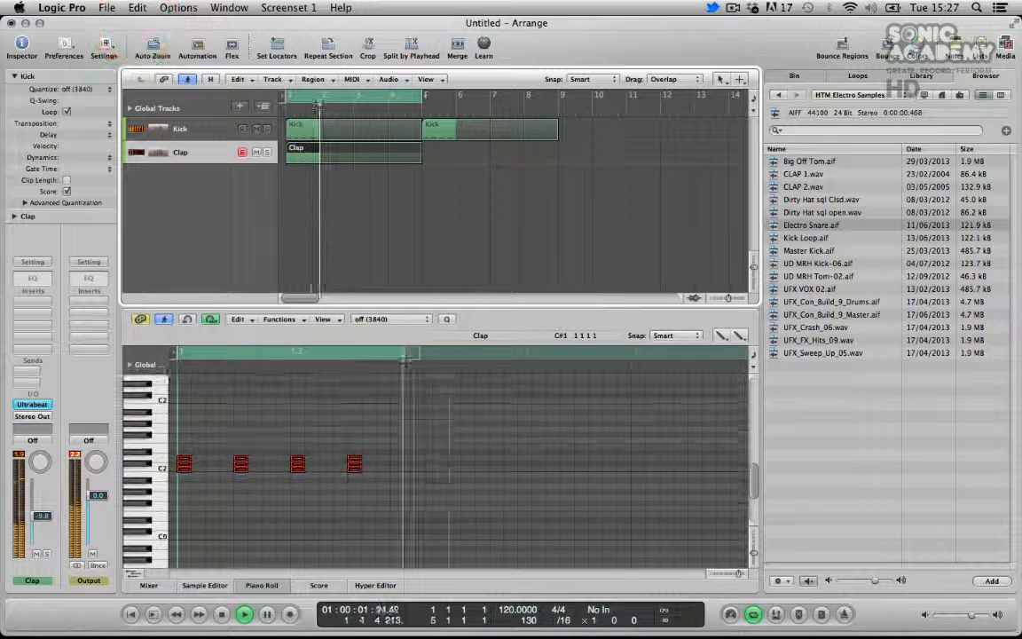
click(159, 463)
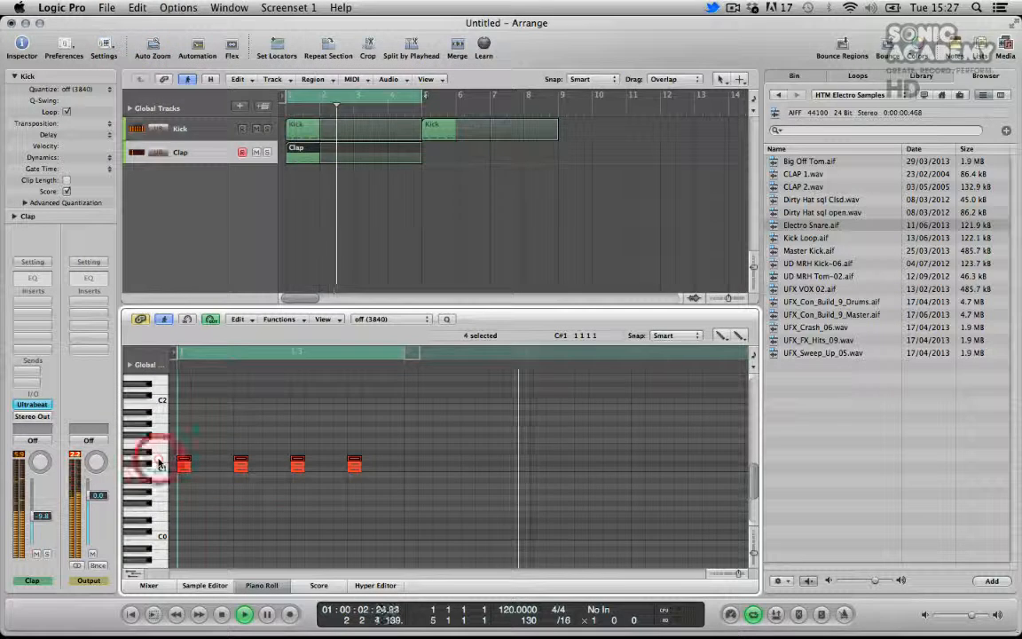
Reopen Ultrabeat and switch the third voice to gate mode
click(33, 404)
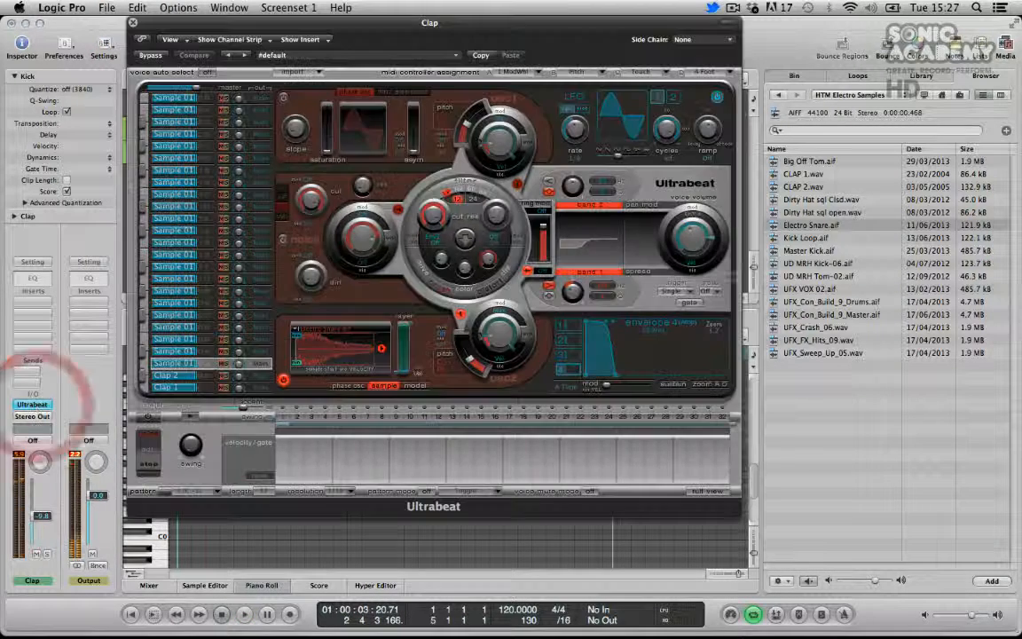
click(697, 306)
key(space)
click(133, 23)
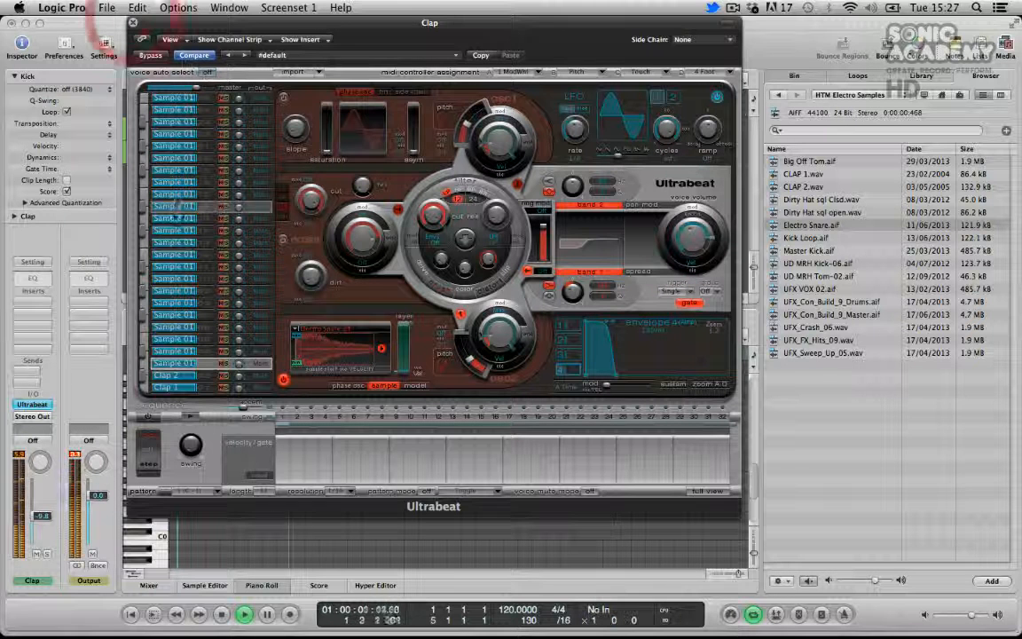
Reopen Ultrabeat, switch the Clap 2 voice to gate mode, and start playback
click(133, 23)
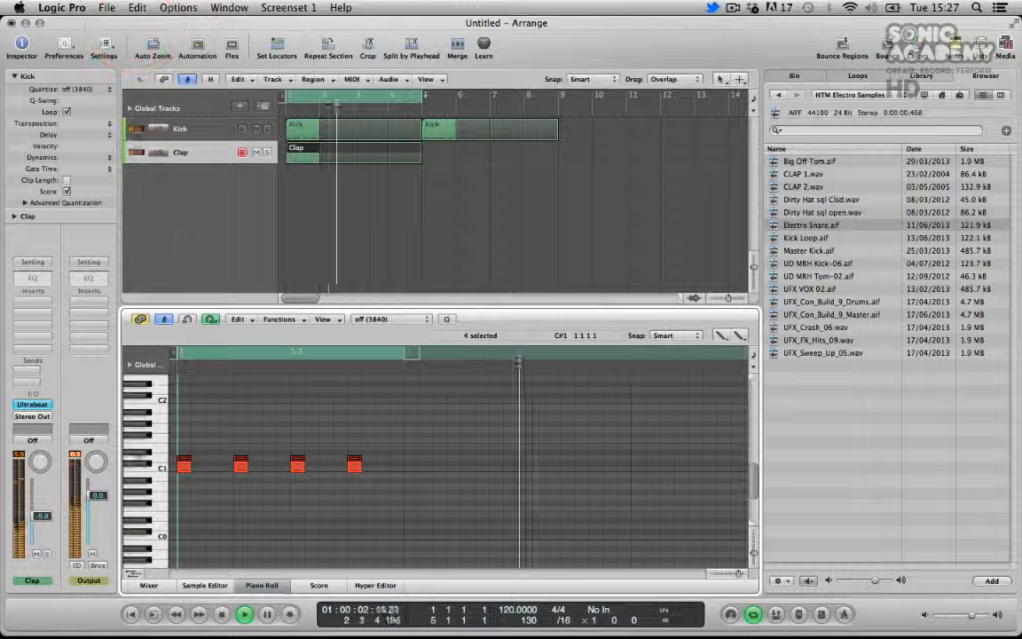
click(32, 404)
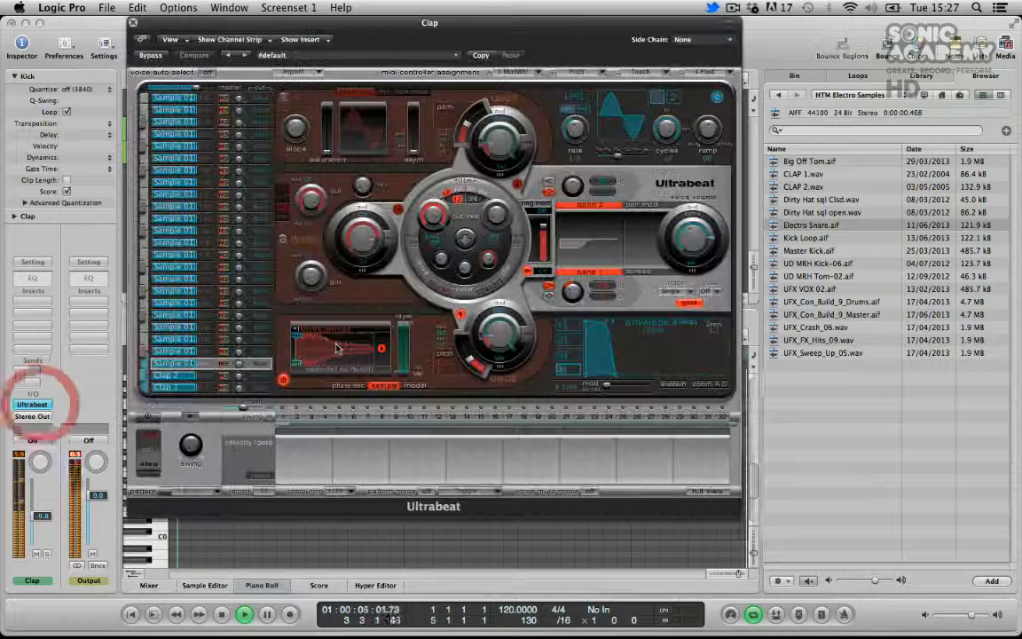
click(170, 375)
click(689, 302)
key(space)
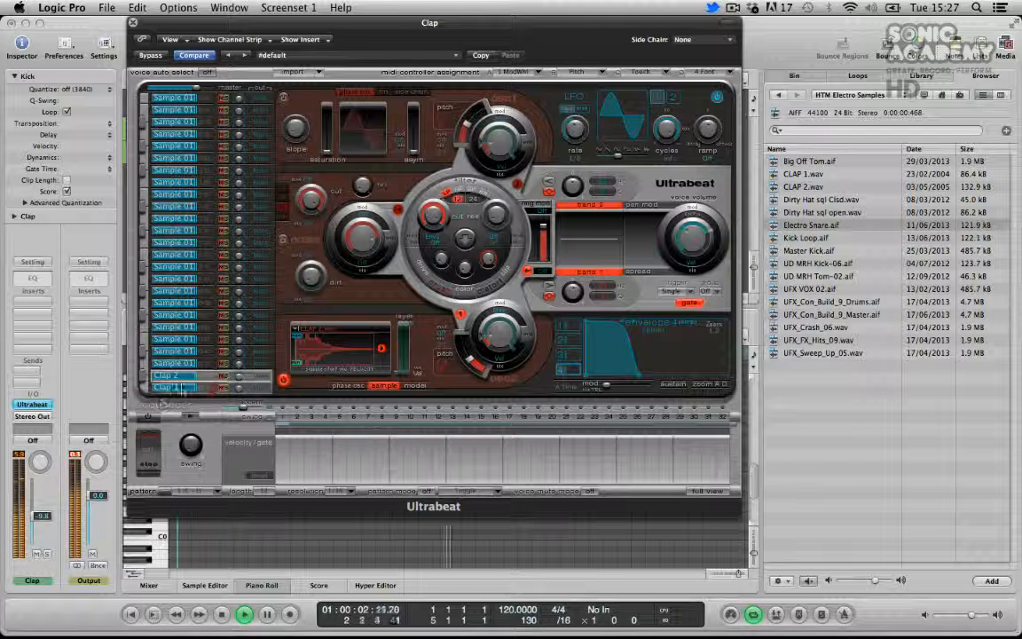
Switch the Clap 1 voice to gate mode and stop playback
click(169, 385)
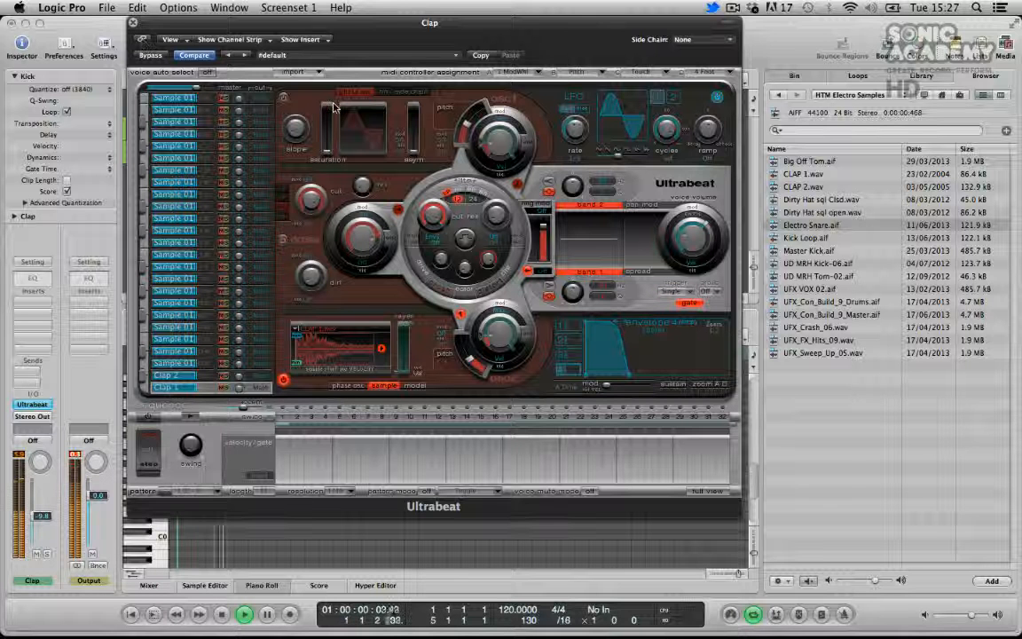
click(691, 305)
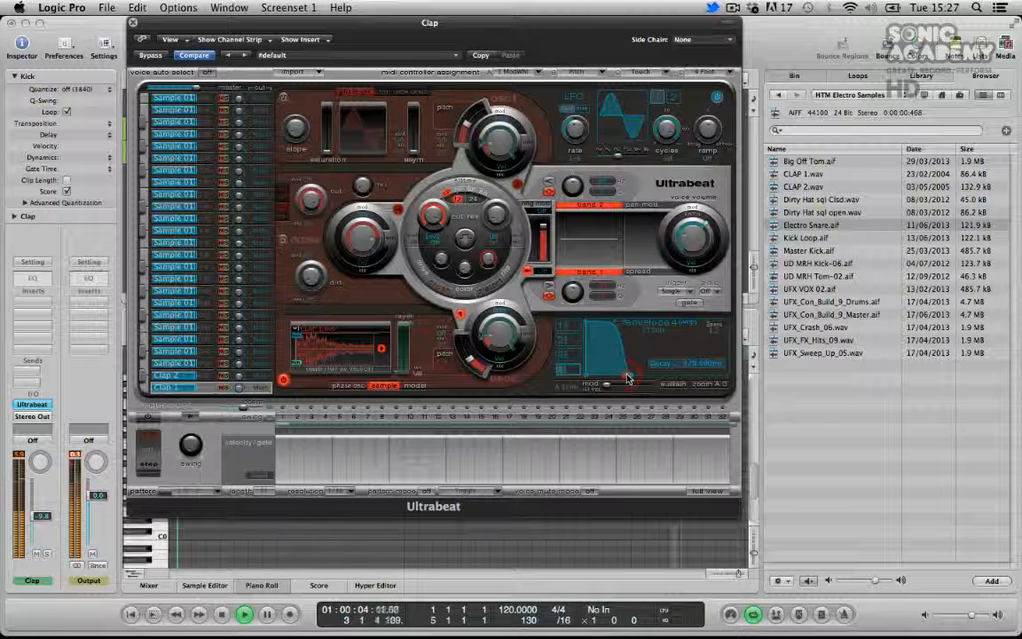
key(space)
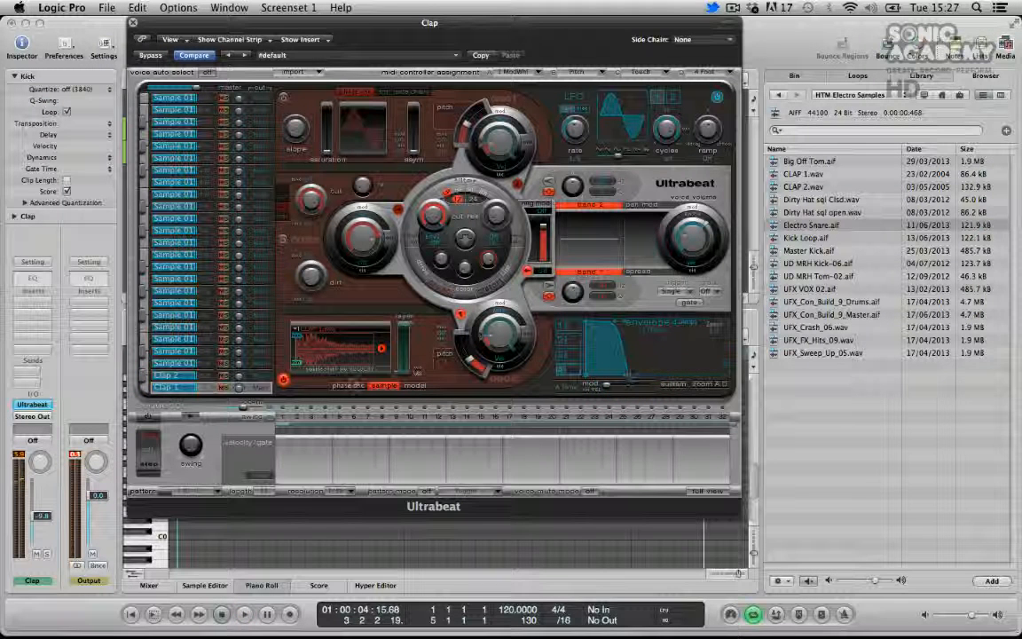
Rename the third voice in Ultrabeat as Ele Snare
click(184, 365)
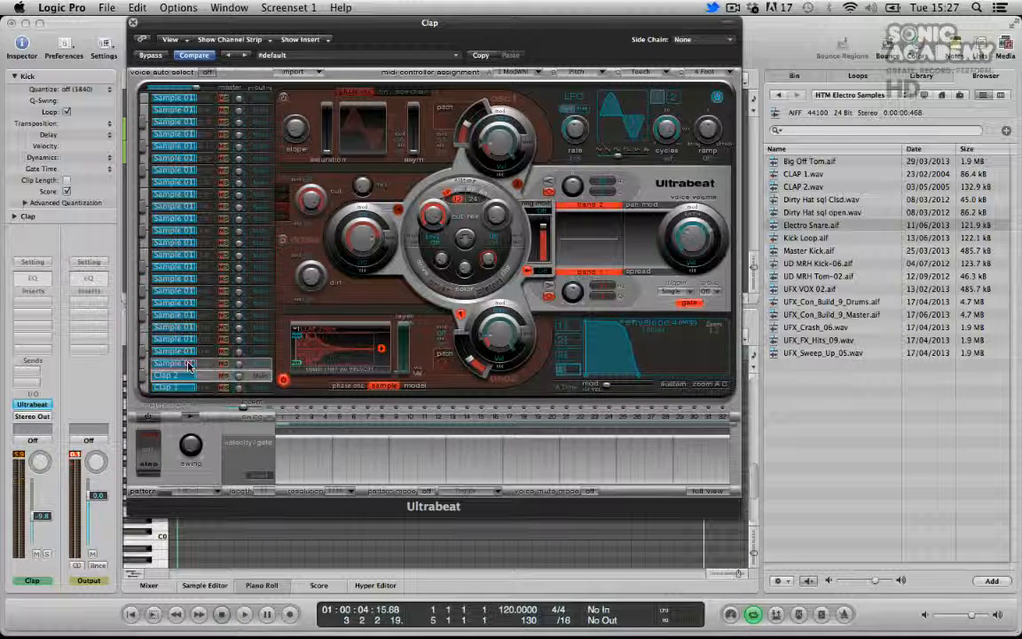
double_click(188, 364)
text(Ele)
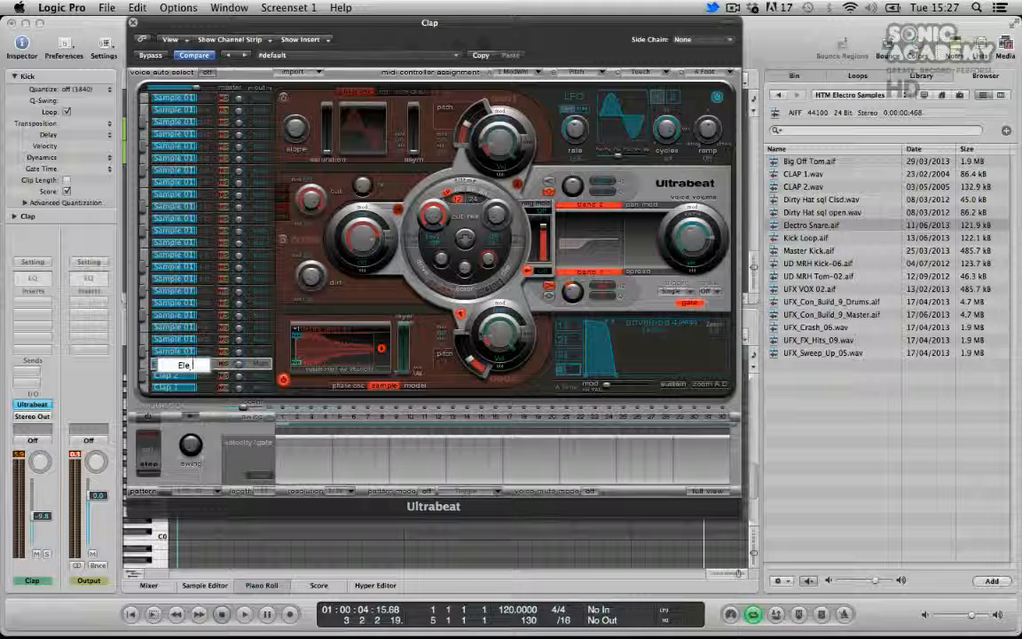
text( Snare)
key(Return)
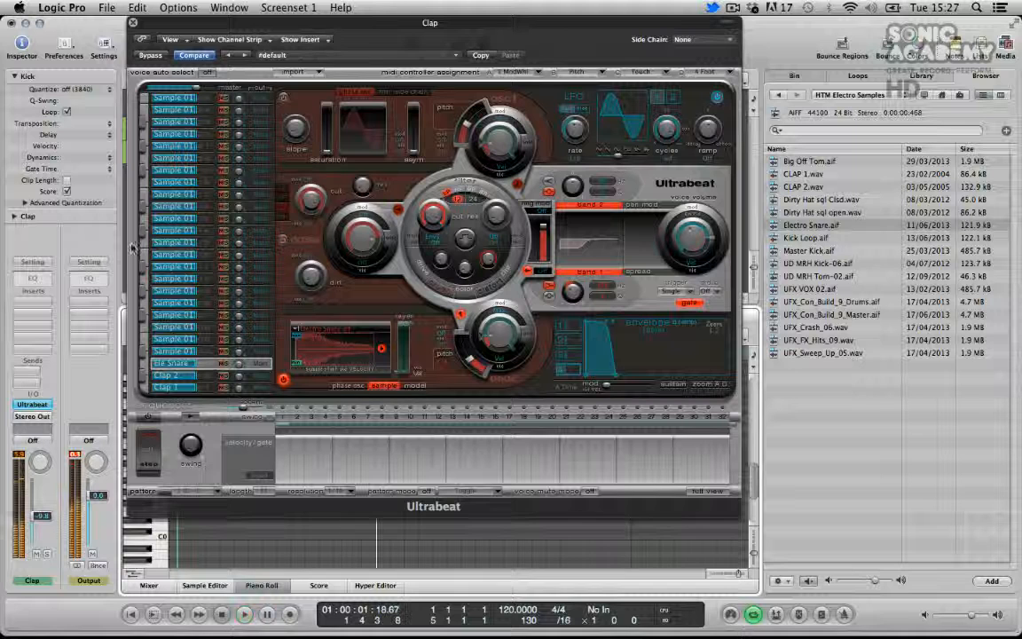
Close Ultrabeat and copy the Clap region to bar 5 beside the second Kick region
click(133, 22)
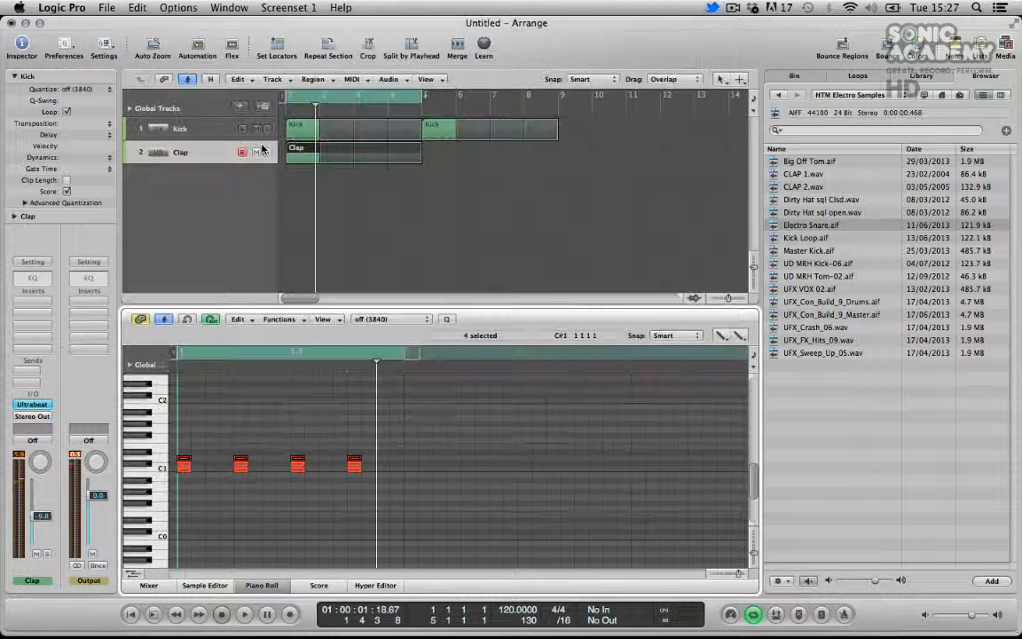
drag(302, 160, 433, 162)
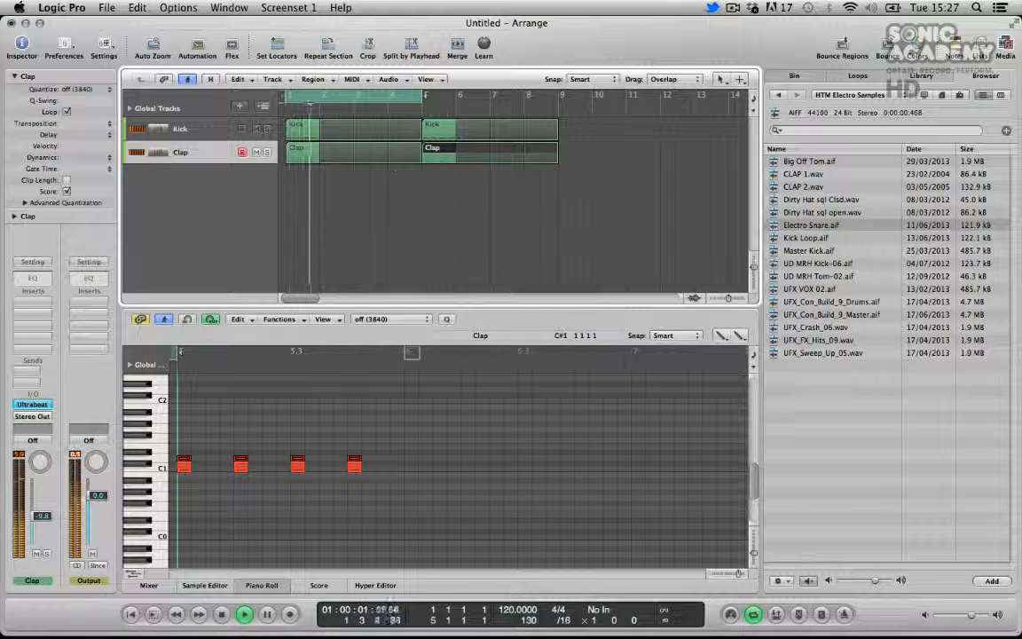
Insert a Channel EQ on the Clap channel and enable its low cut at 120 Hz
double_click(32, 278)
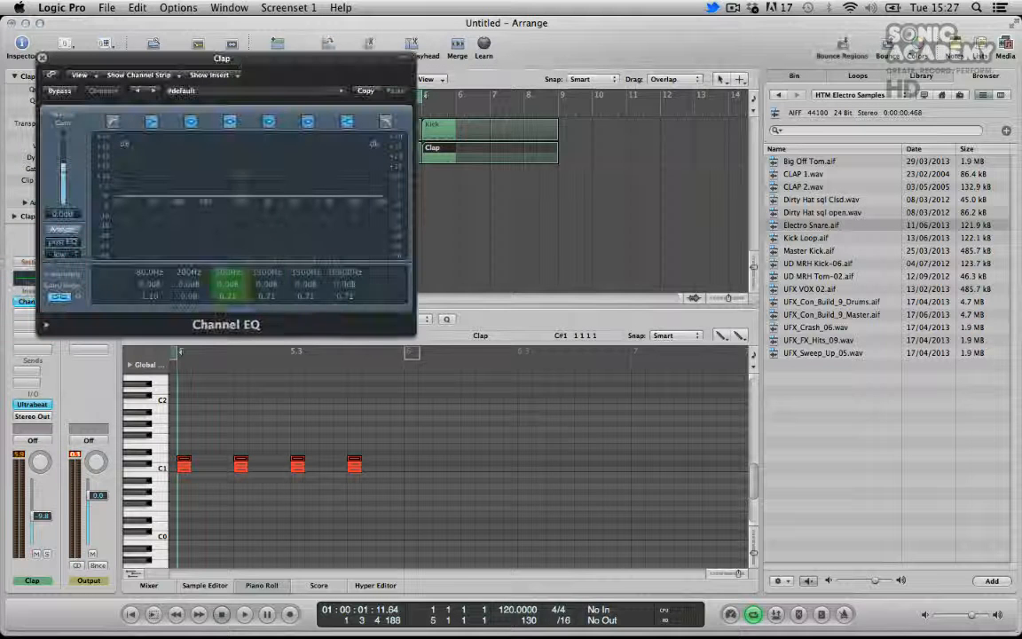
drag(237, 62, 584, 67)
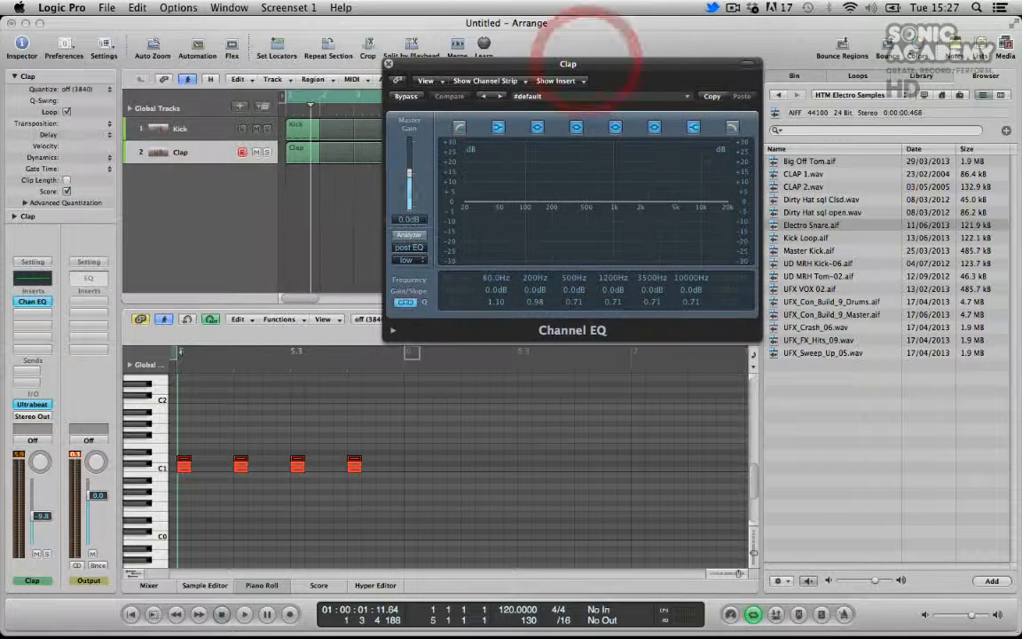
click(459, 127)
mouse_move(454, 278)
mouse_down()
mouse_move(458, 253)
mouse_move(453, 281)
mouse_up()
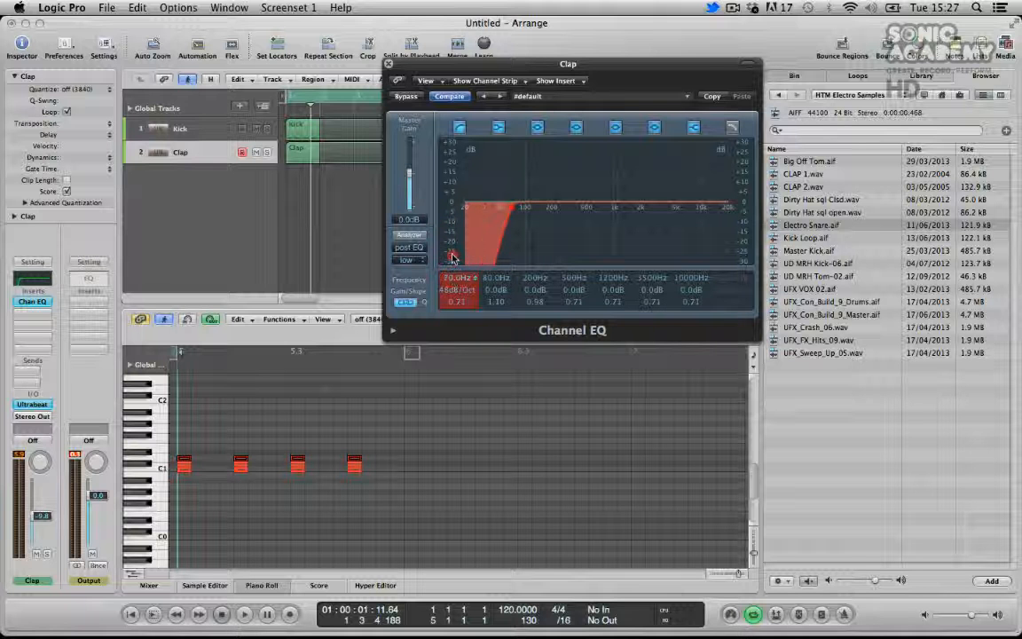
drag(449, 236, 451, 231)
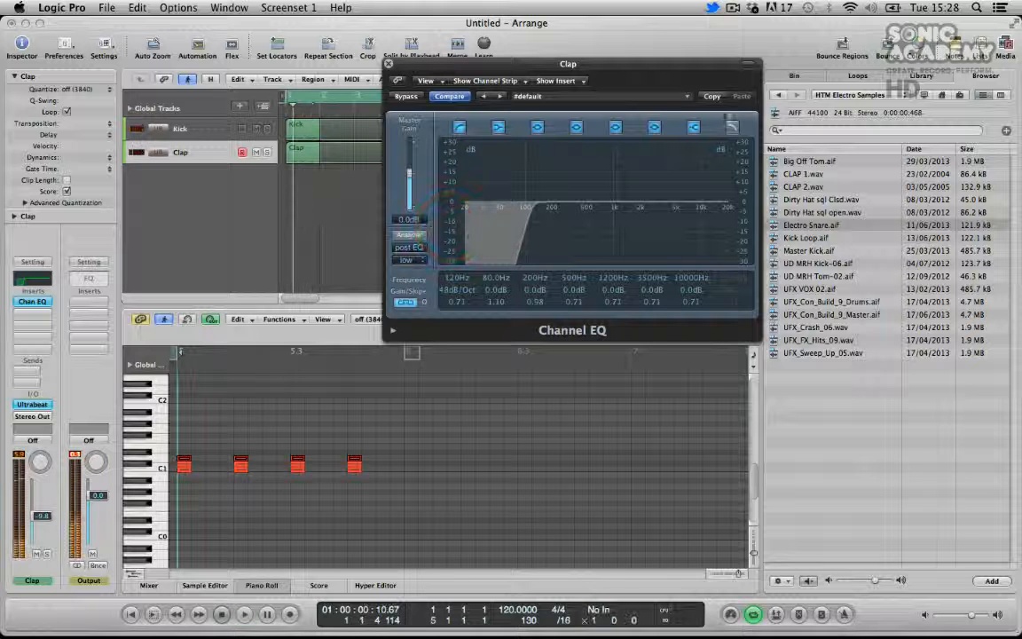
Enable the high cut at 13400 Hz, dip the 4400 Hz band by 2.0 dB, audition, and close the EQ
click(733, 127)
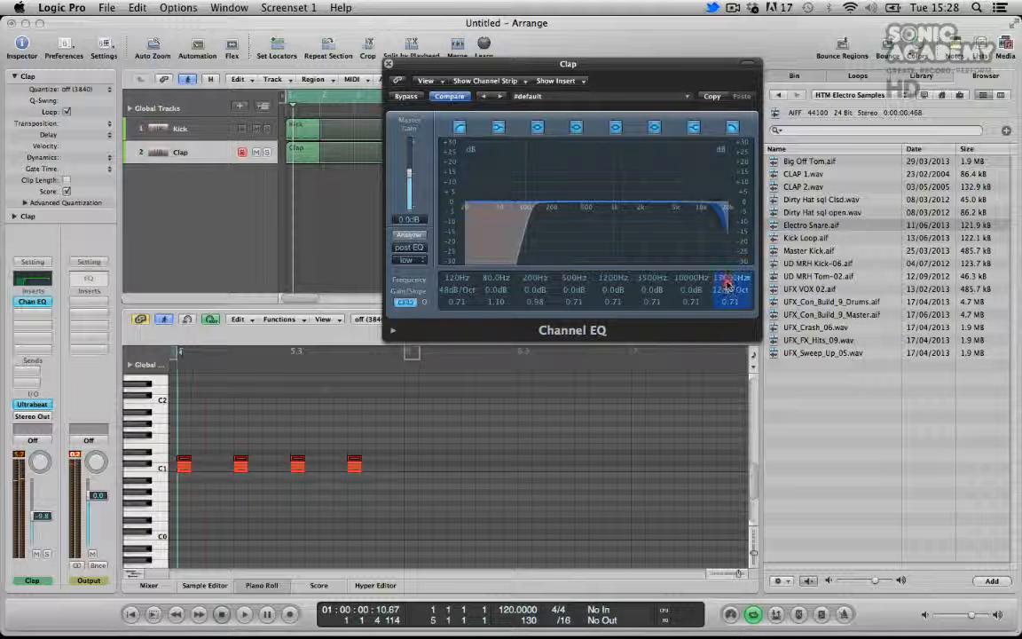
drag(727, 291, 726, 294)
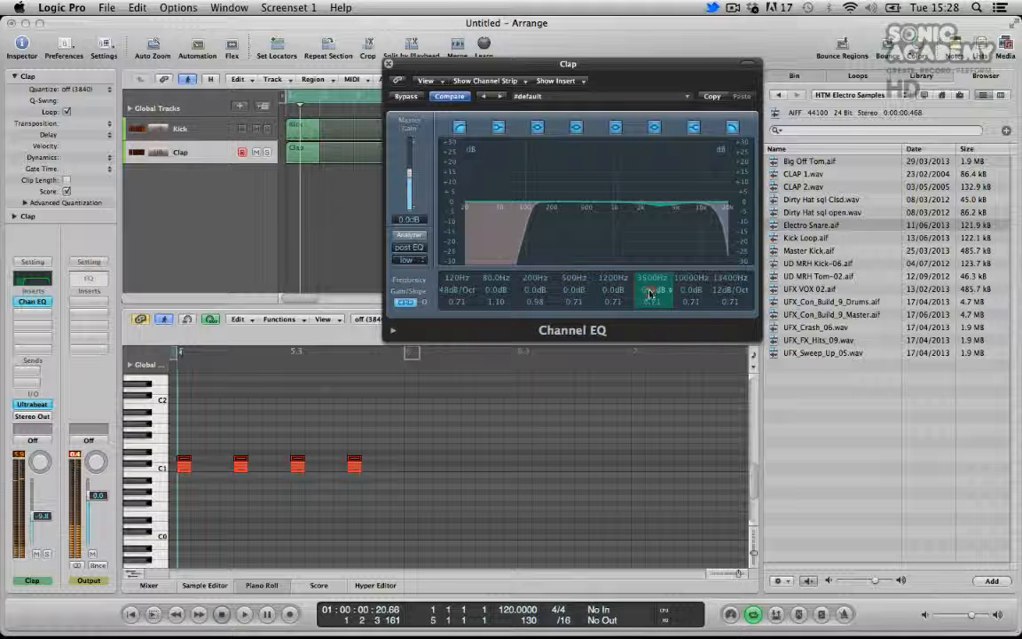
drag(650, 290, 651, 283)
key(space)
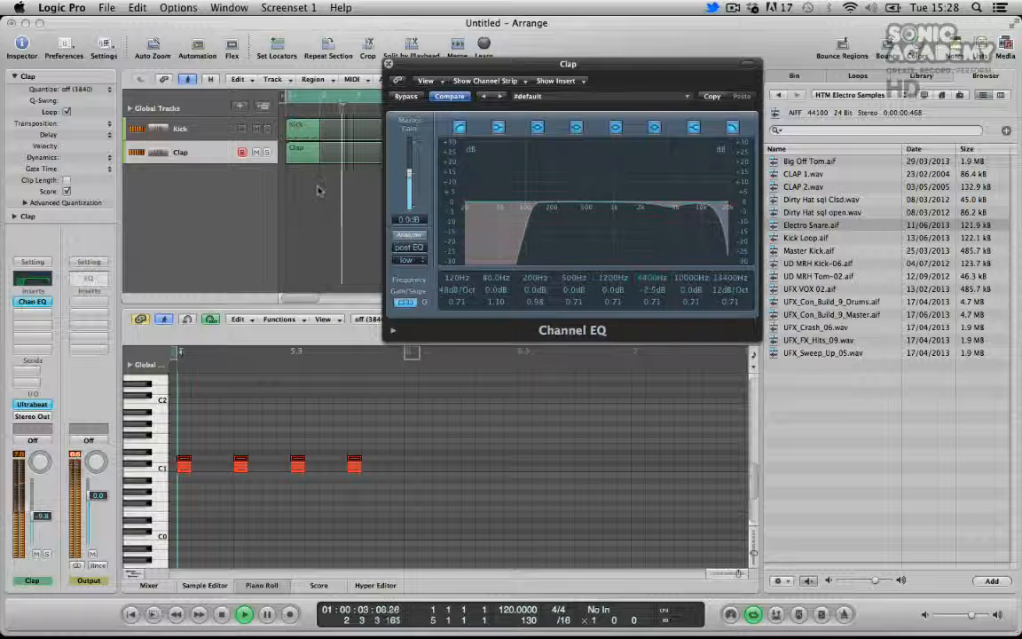
key(space)
click(388, 64)
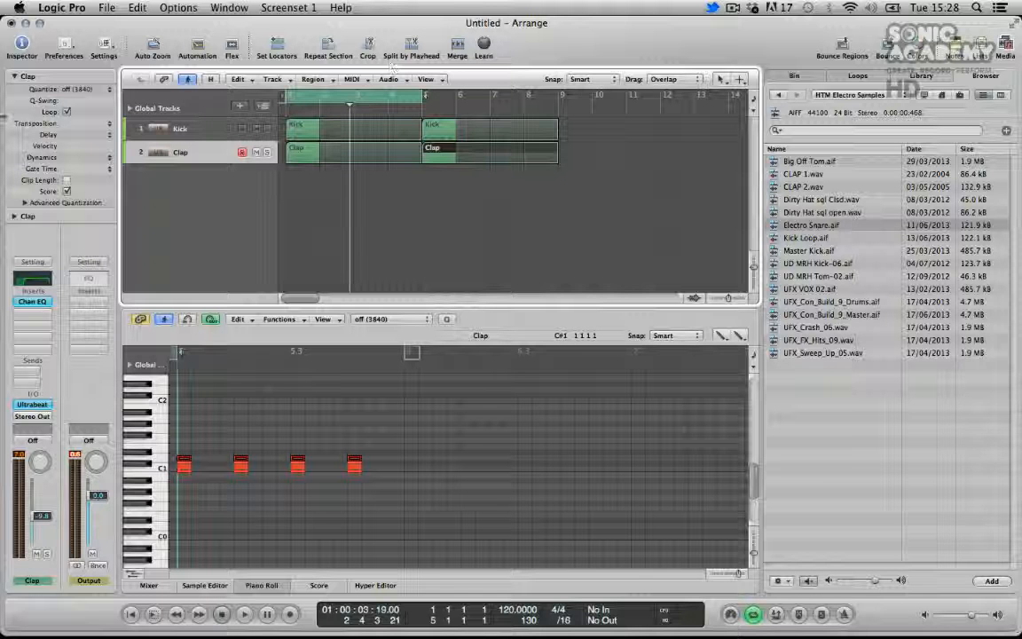
Route the Kick track's output to Bus 10 and name the resulting aux channel Drum Bus
click(188, 129)
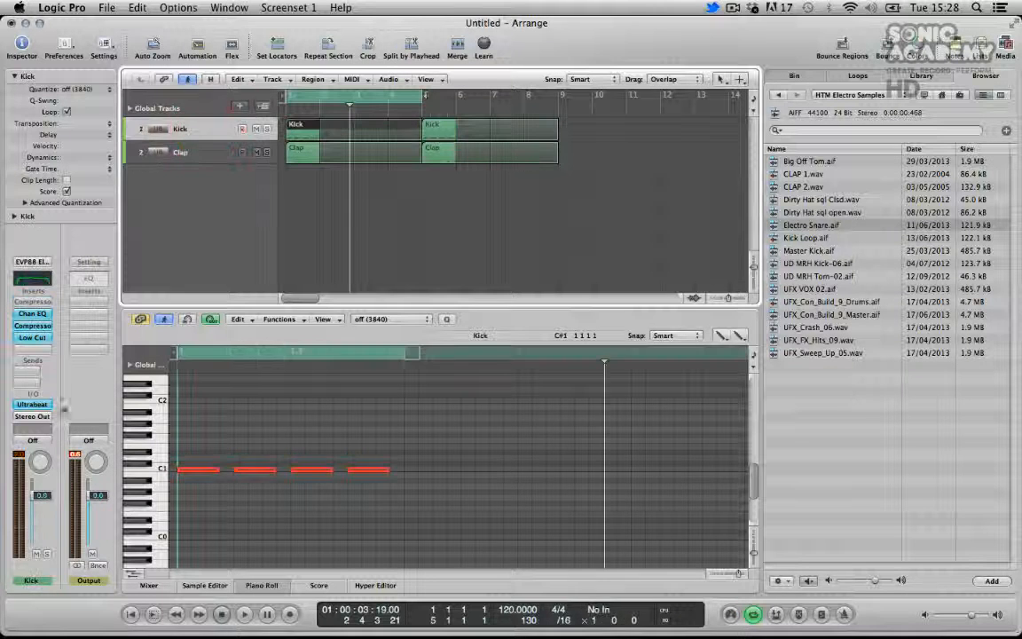
click(33, 417)
mouse_move(35, 462)
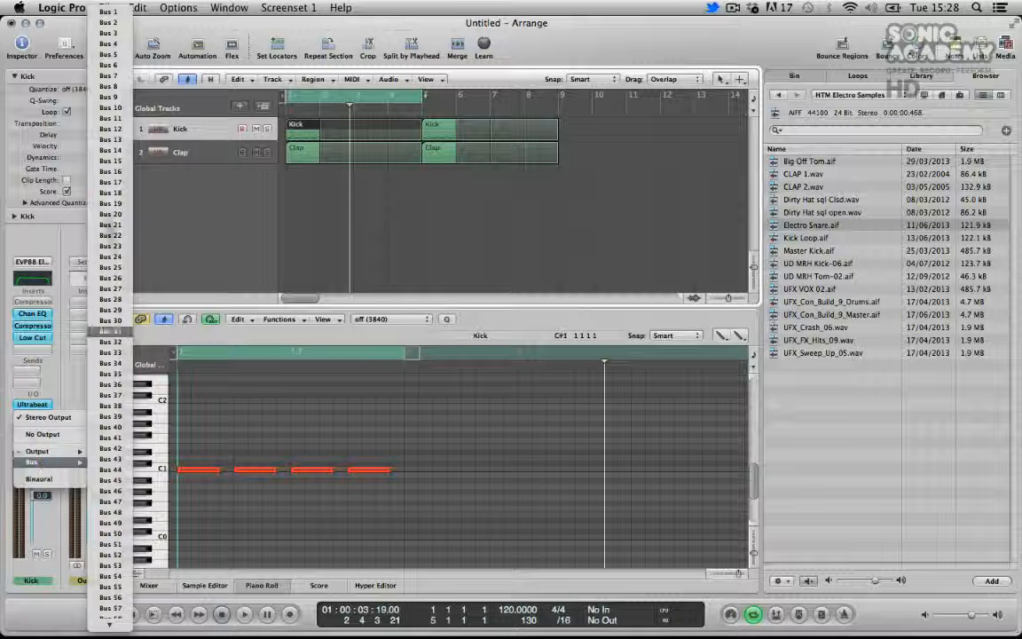
click(108, 107)
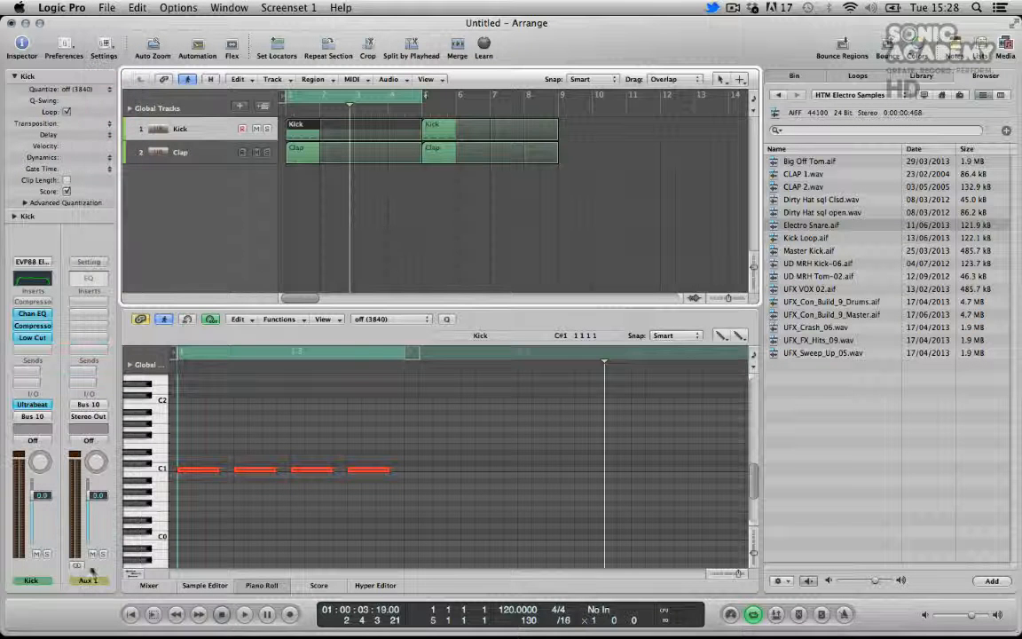
double_click(89, 580)
text(Drum Bus)
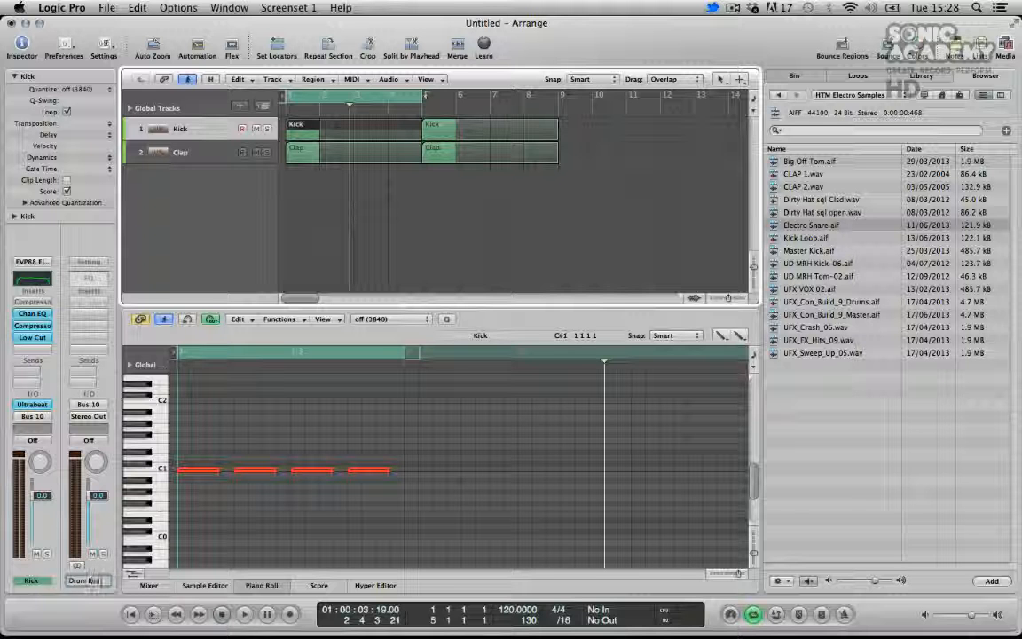
key(Return)
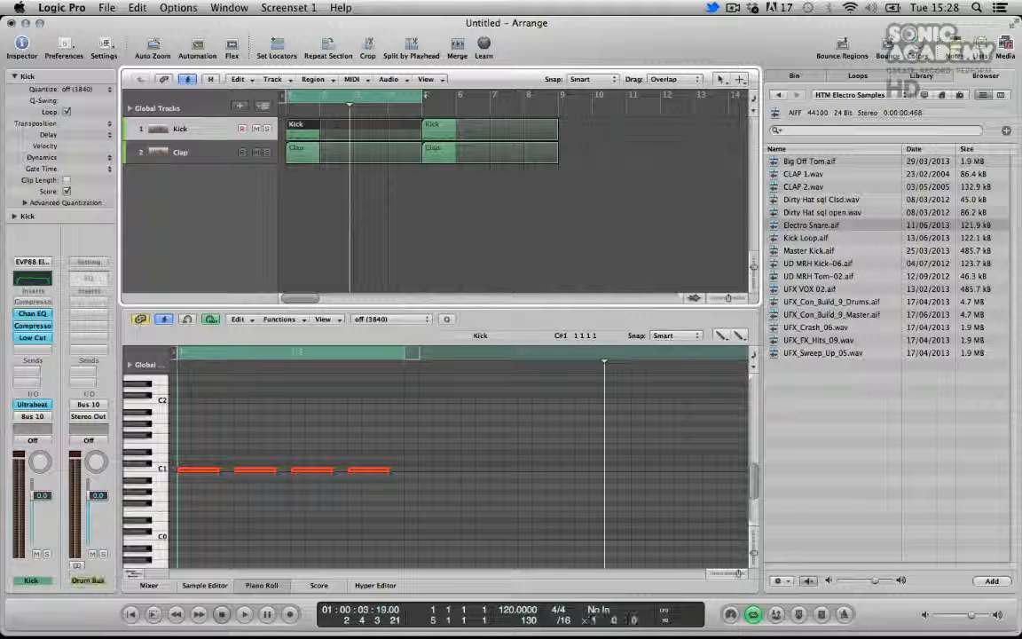
Route the Clap track's output to Bus 10 (Drum Bus) and audition the result
click(205, 157)
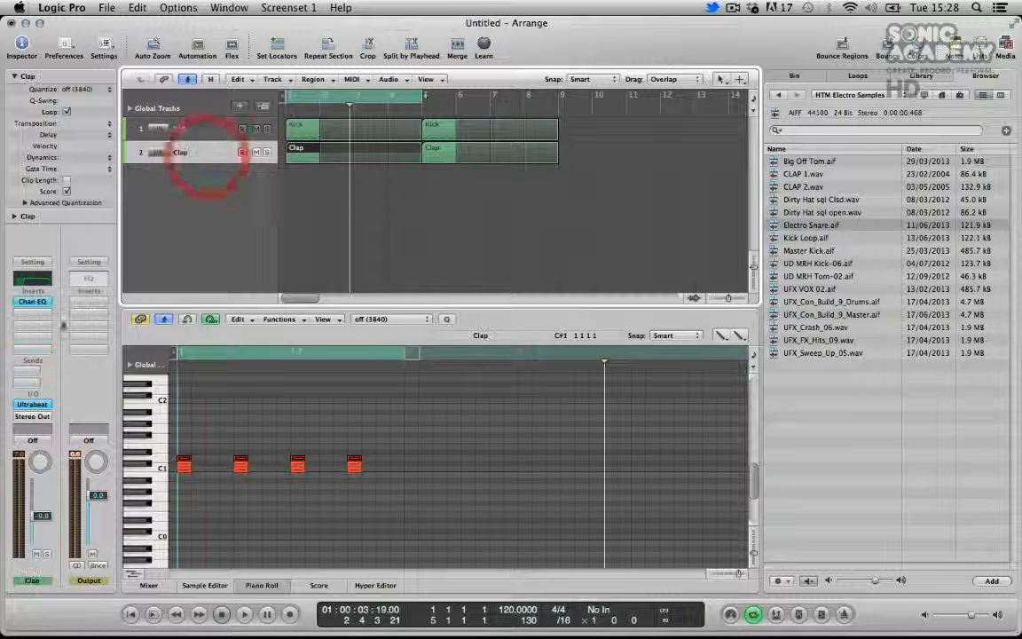
click(32, 416)
mouse_move(55, 466)
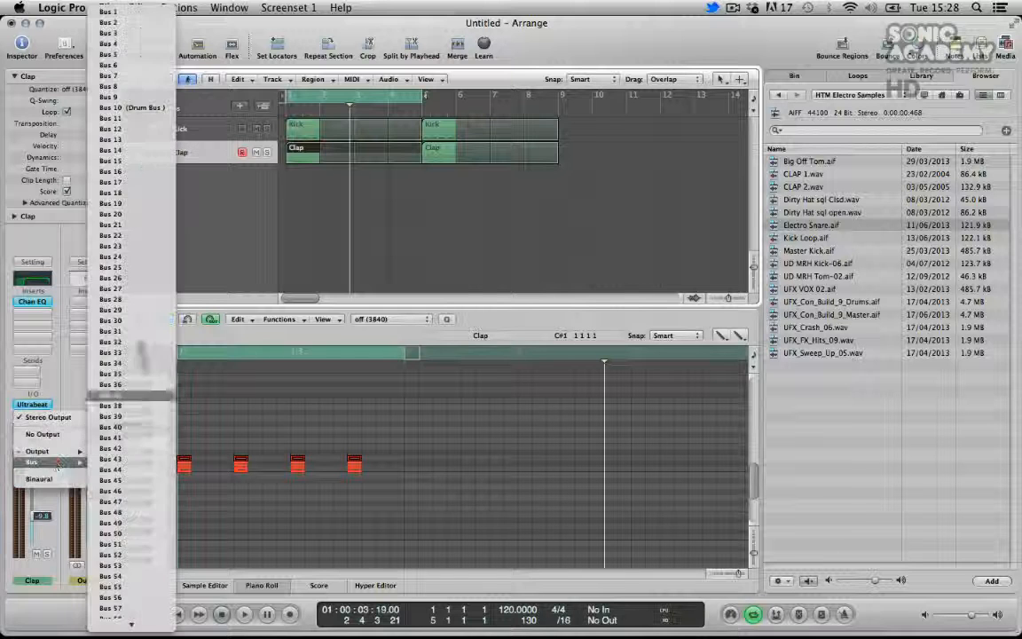
click(134, 103)
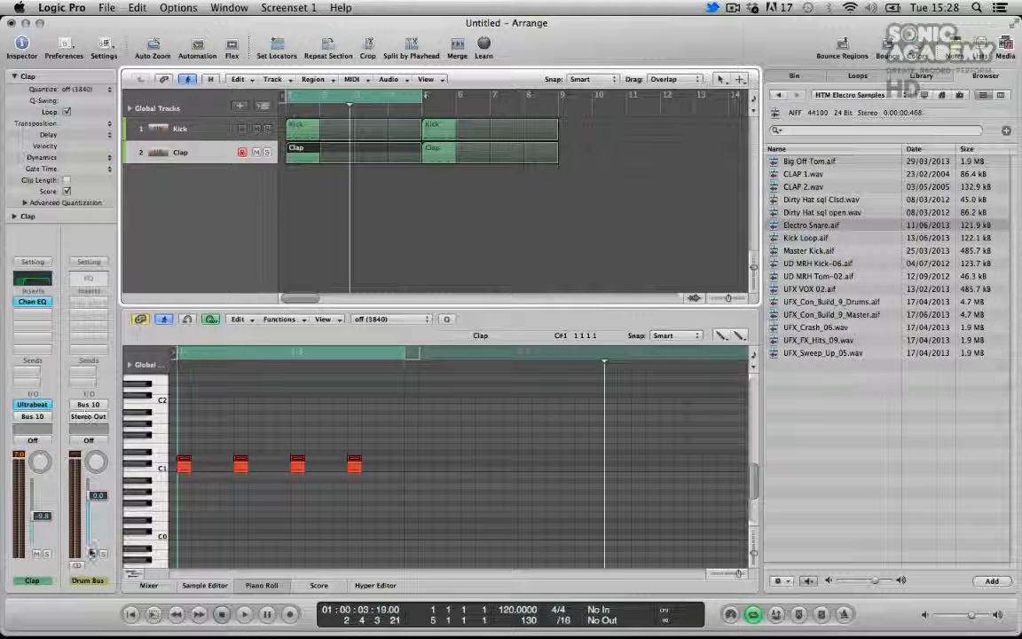
key(space)
key(space)
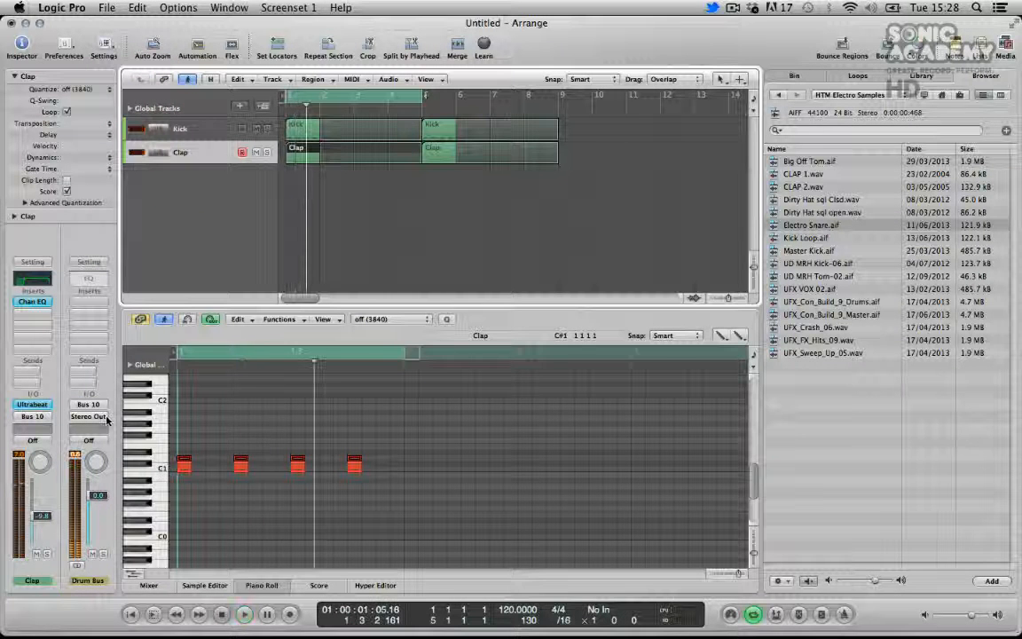